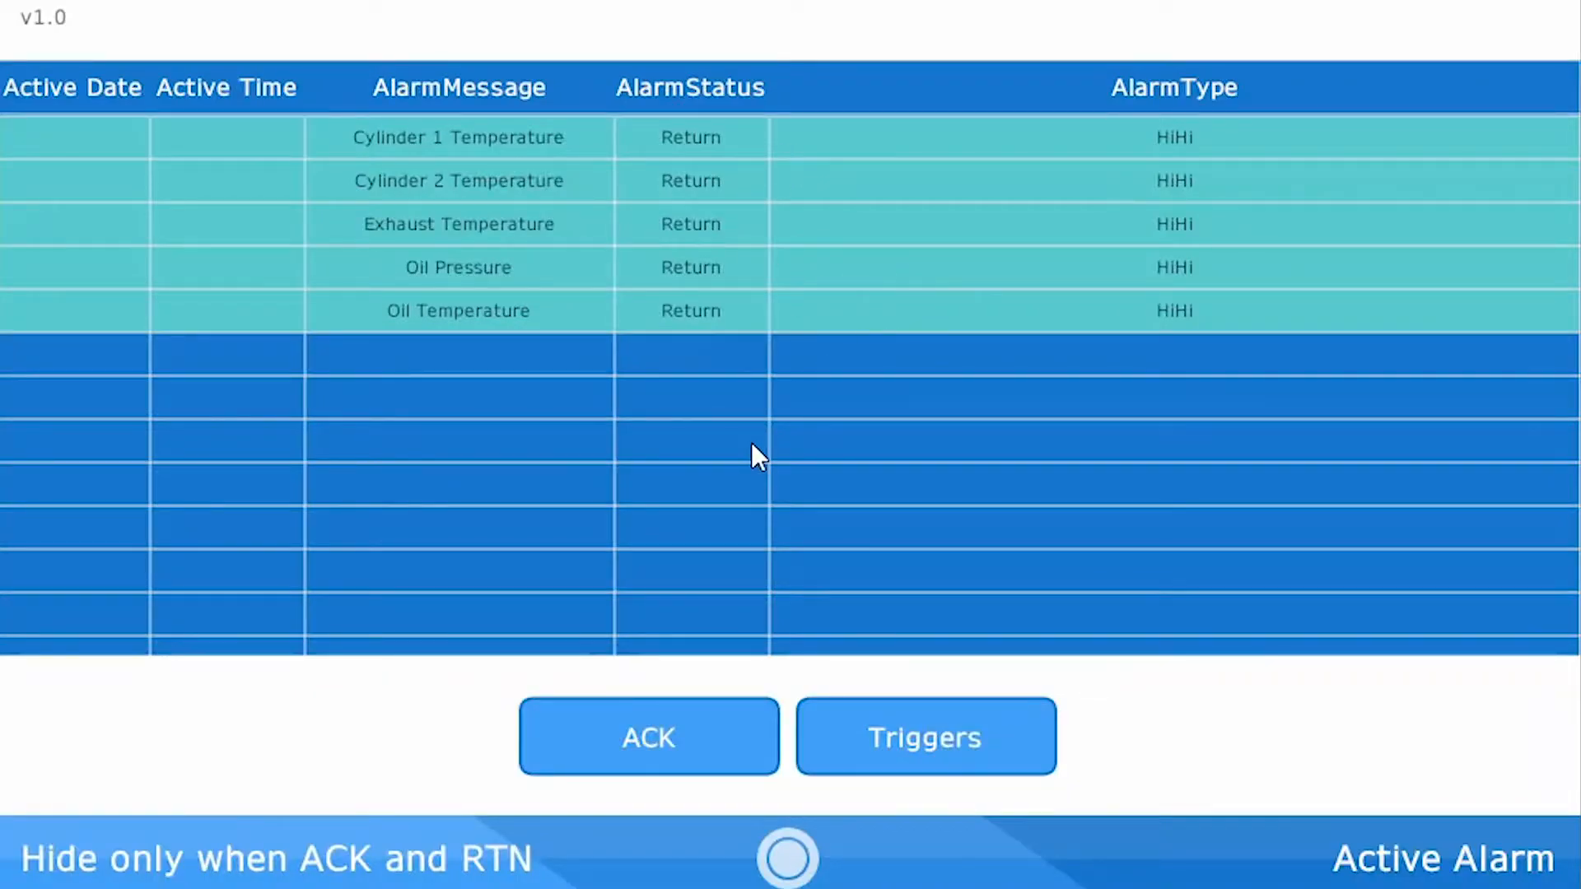
# Step: Show the alarm triggers and switch on Cylinder 1 Temperature, Cylinder 2 Temperature, Oil Pressure and Oil Temperature
pyautogui.click(913, 756)
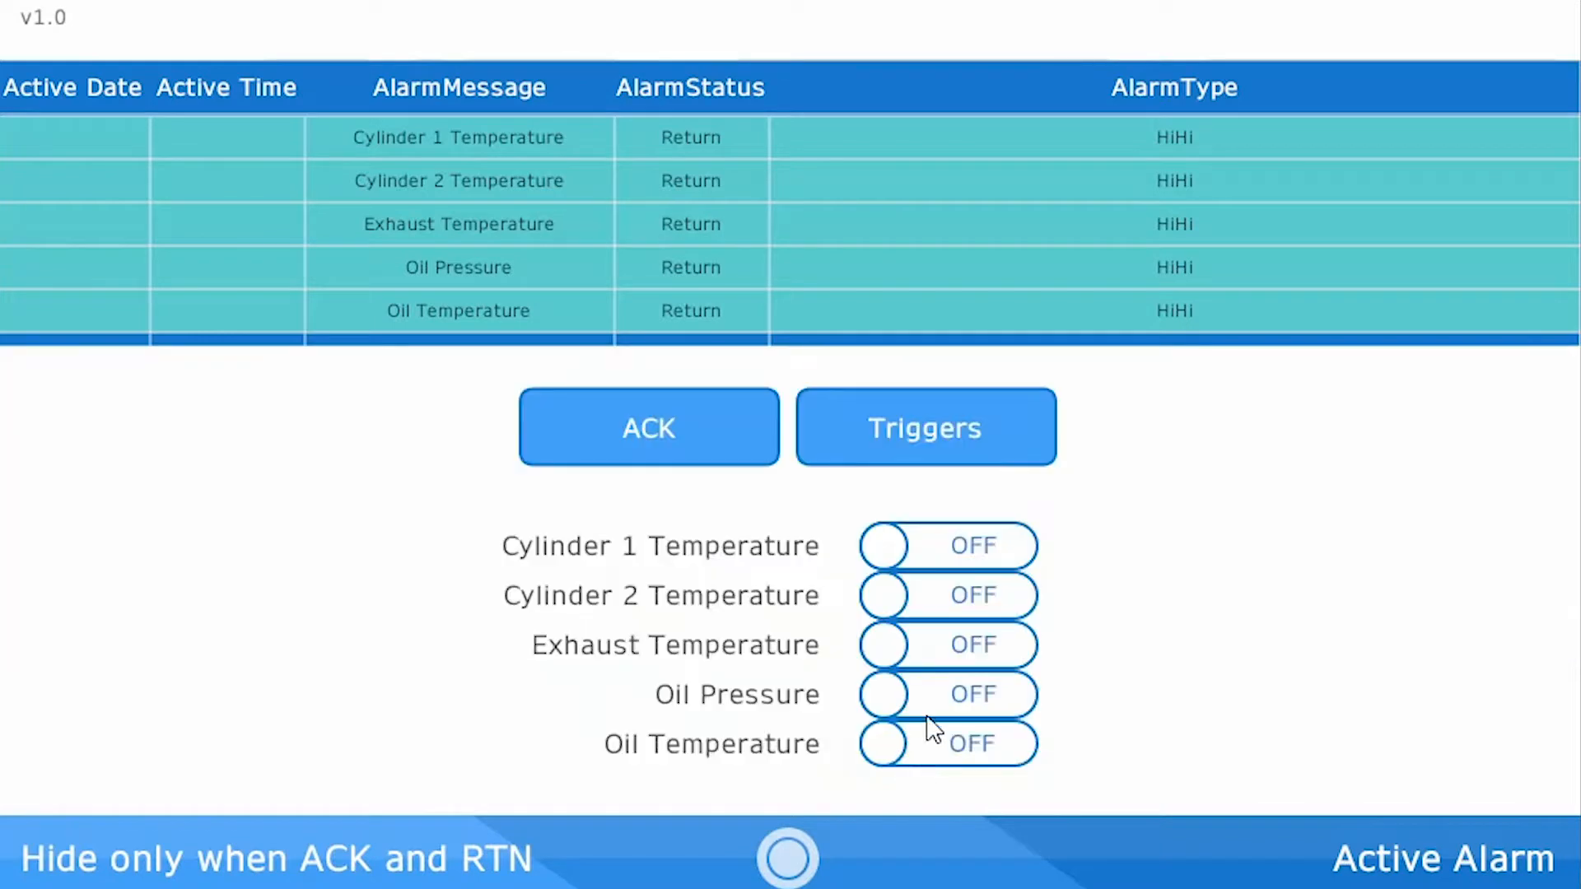
pyautogui.click(920, 564)
pyautogui.click(974, 596)
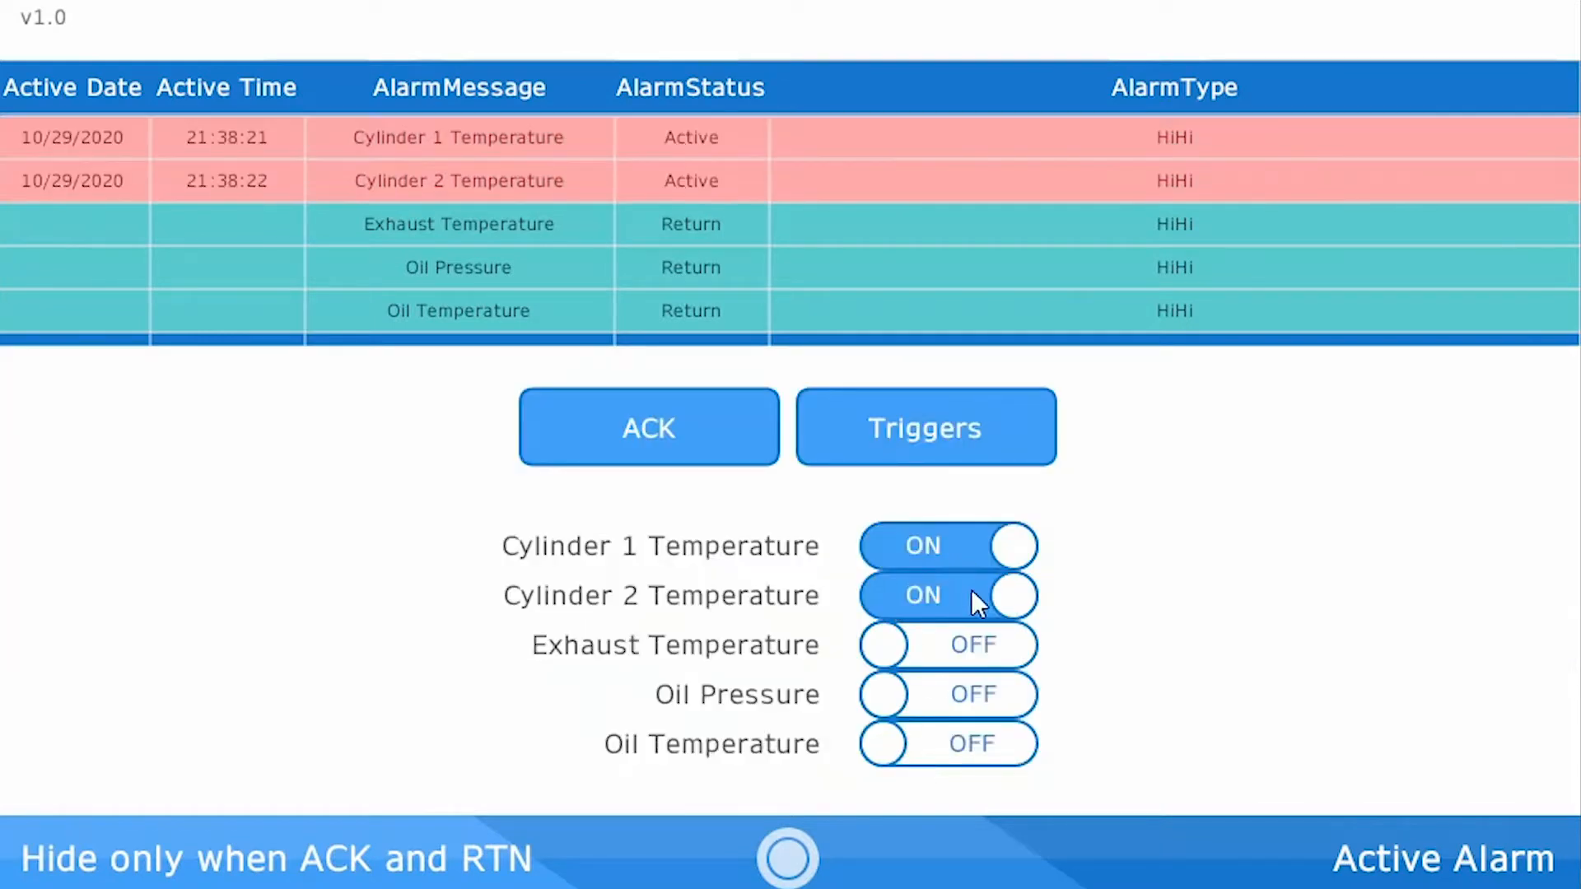
pyautogui.click(962, 690)
pyautogui.click(977, 739)
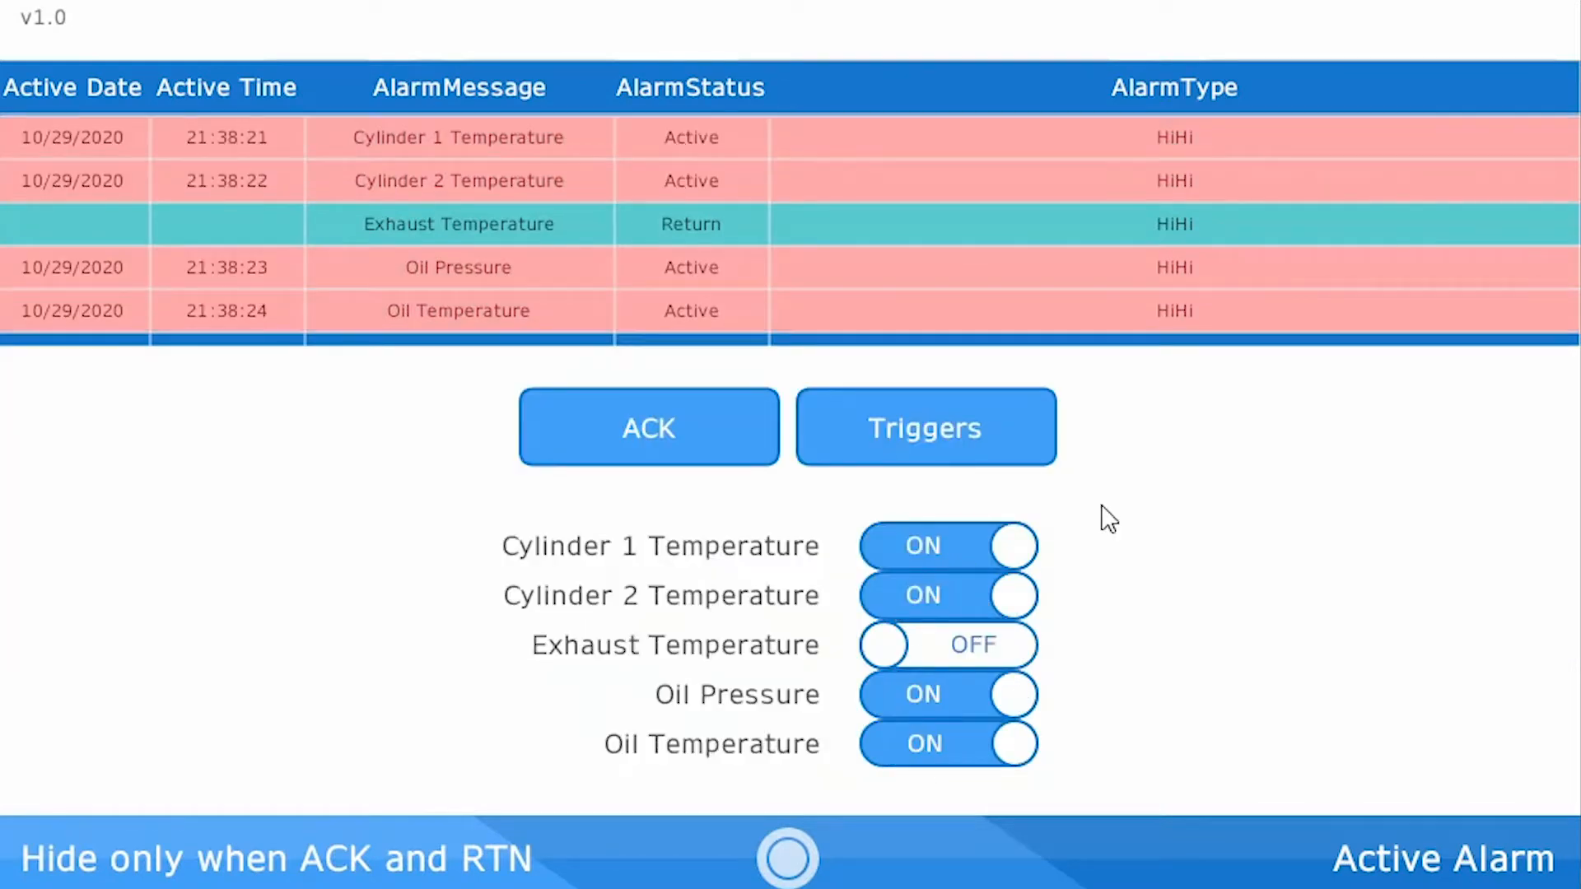
# Step: Acknowledge the active Cylinder 1 Temperature, Cylinder 2 Temperature, Oil Pressure and Oil Temperature alarms one by one
pyautogui.click(655, 132)
pyautogui.click(675, 429)
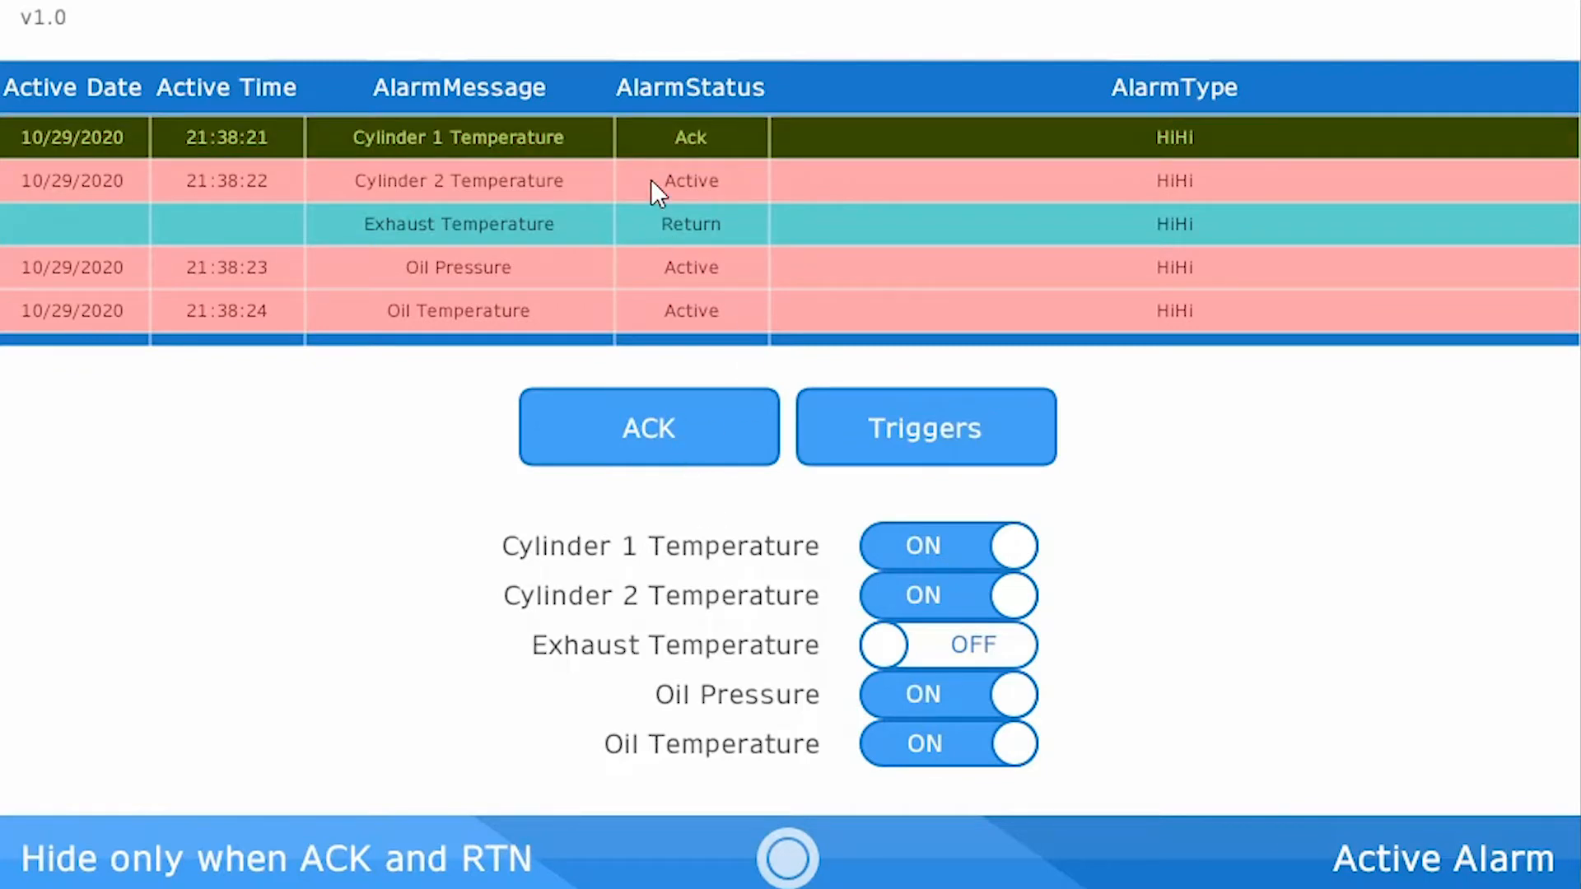
pyautogui.click(651, 179)
pyautogui.click(675, 428)
pyautogui.click(700, 280)
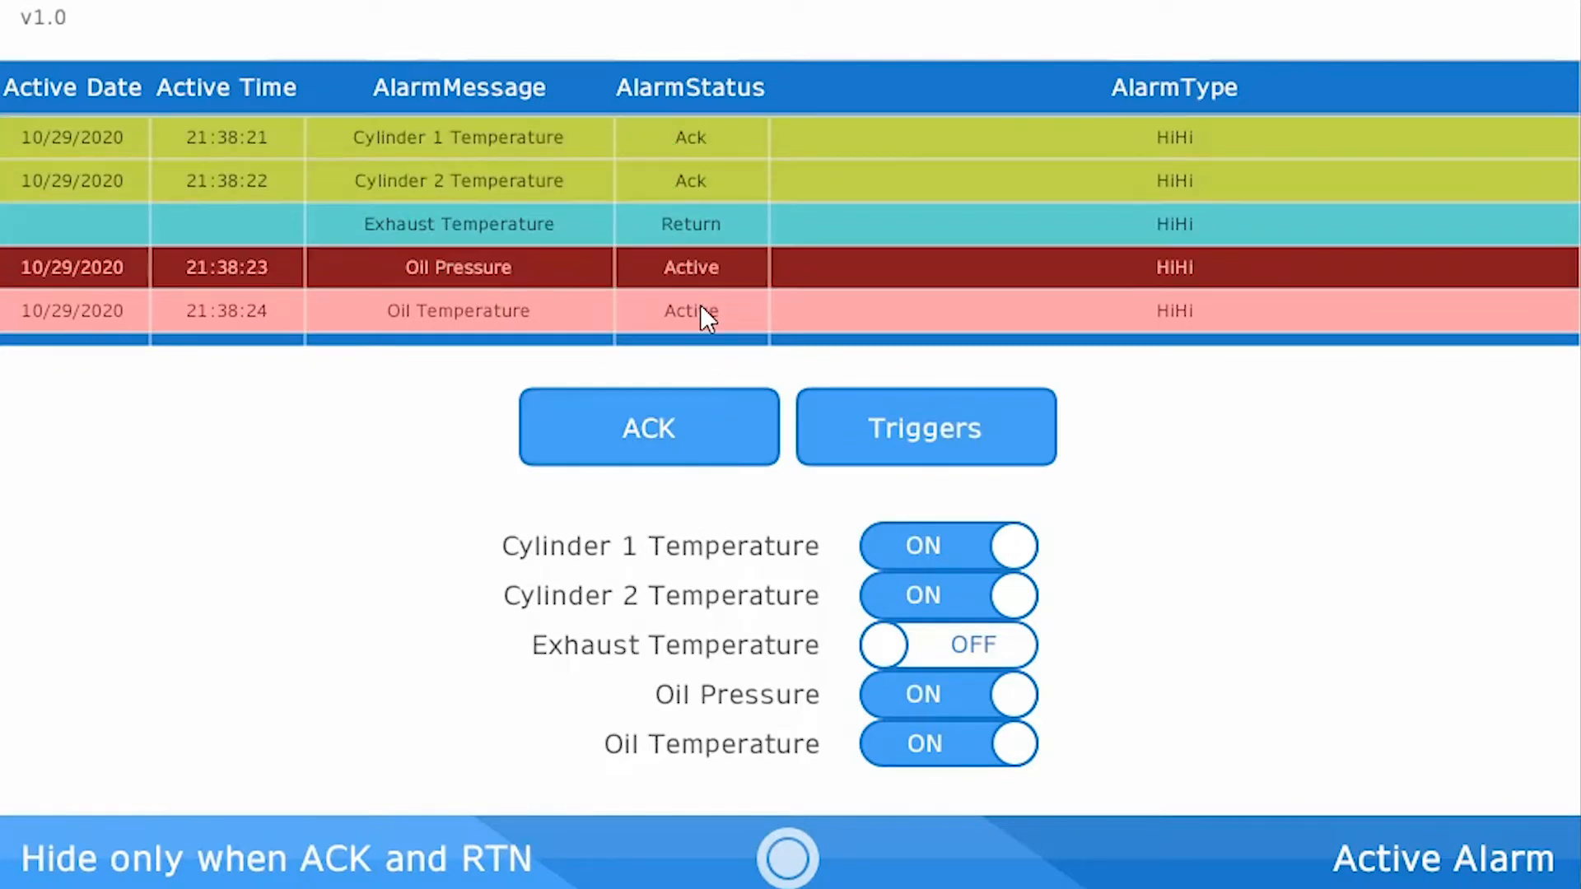
pyautogui.click(652, 456)
pyautogui.click(673, 314)
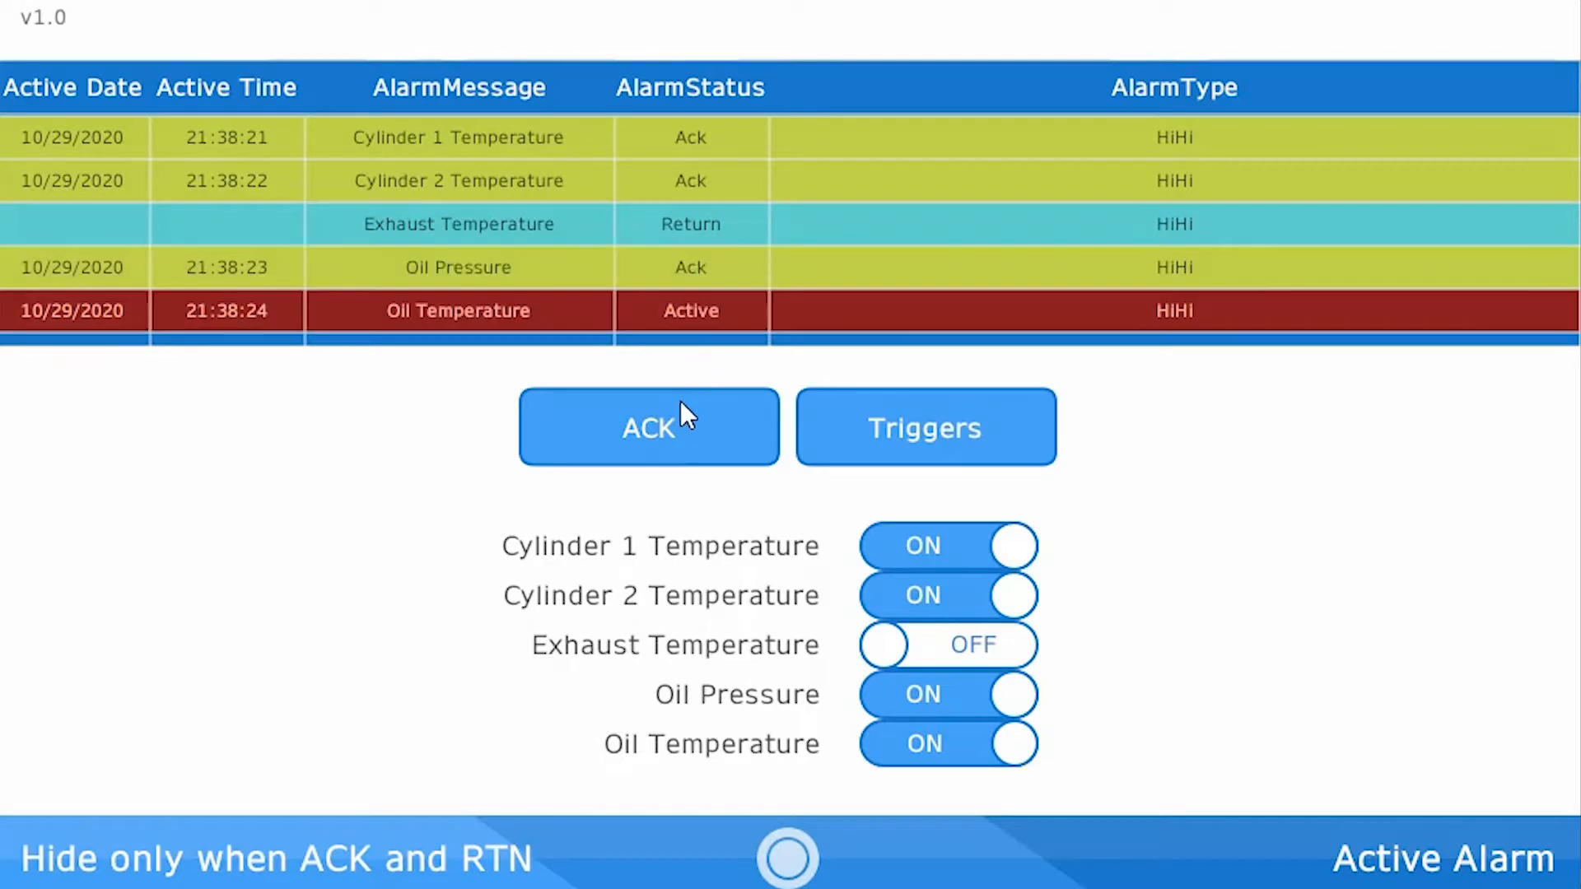
pyautogui.click(669, 416)
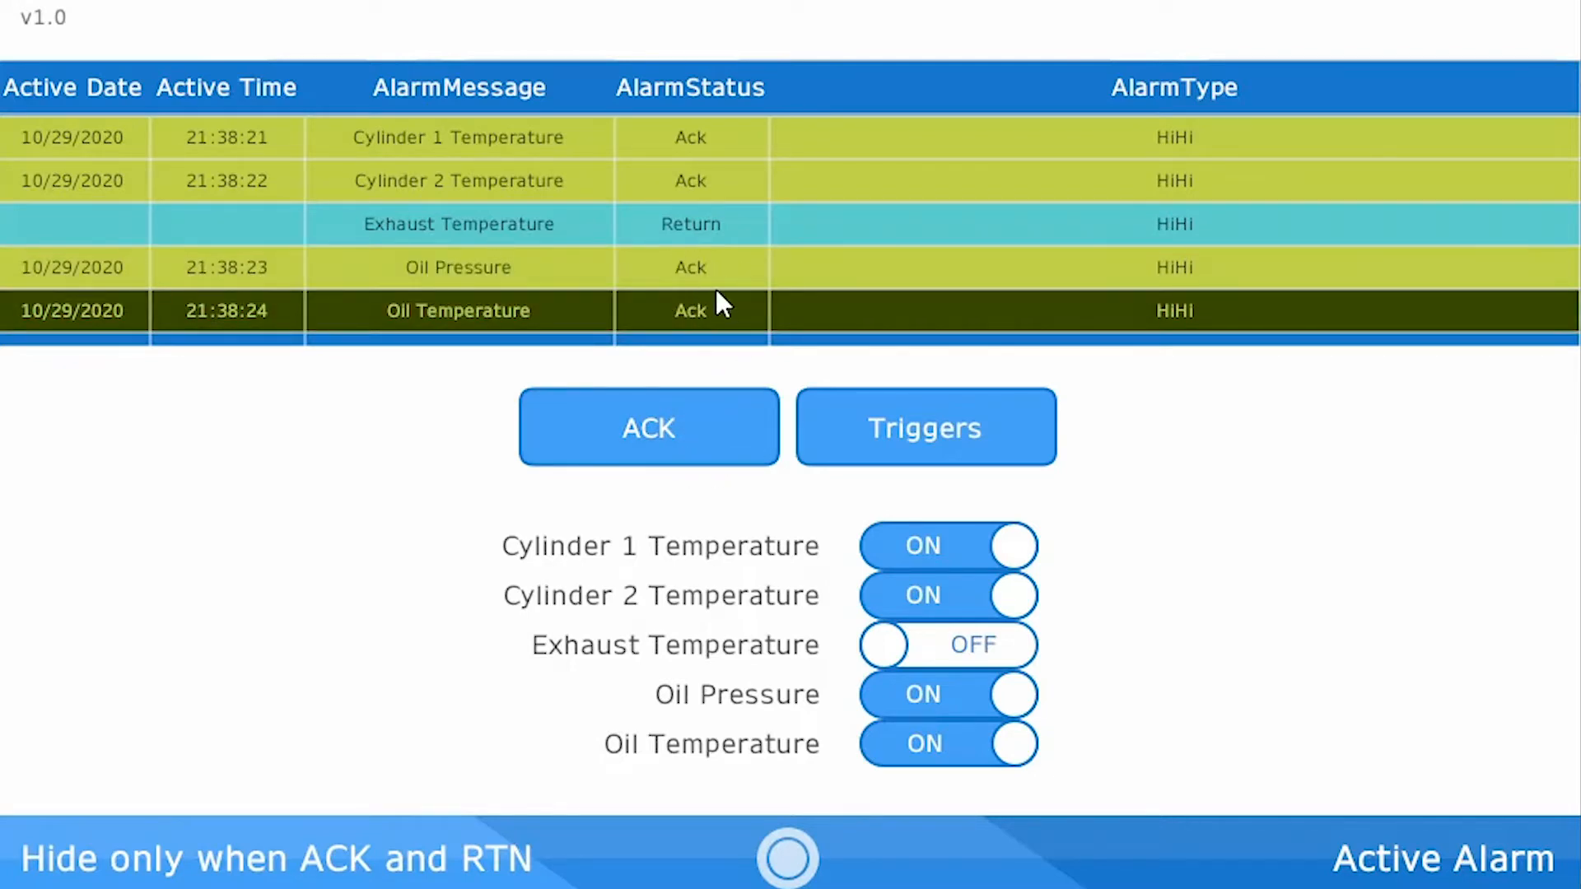
# Step: Switch off the four active alarm triggers and try to acknowledge the returned Cylinder 2 Temperature alarm
pyautogui.click(685, 225)
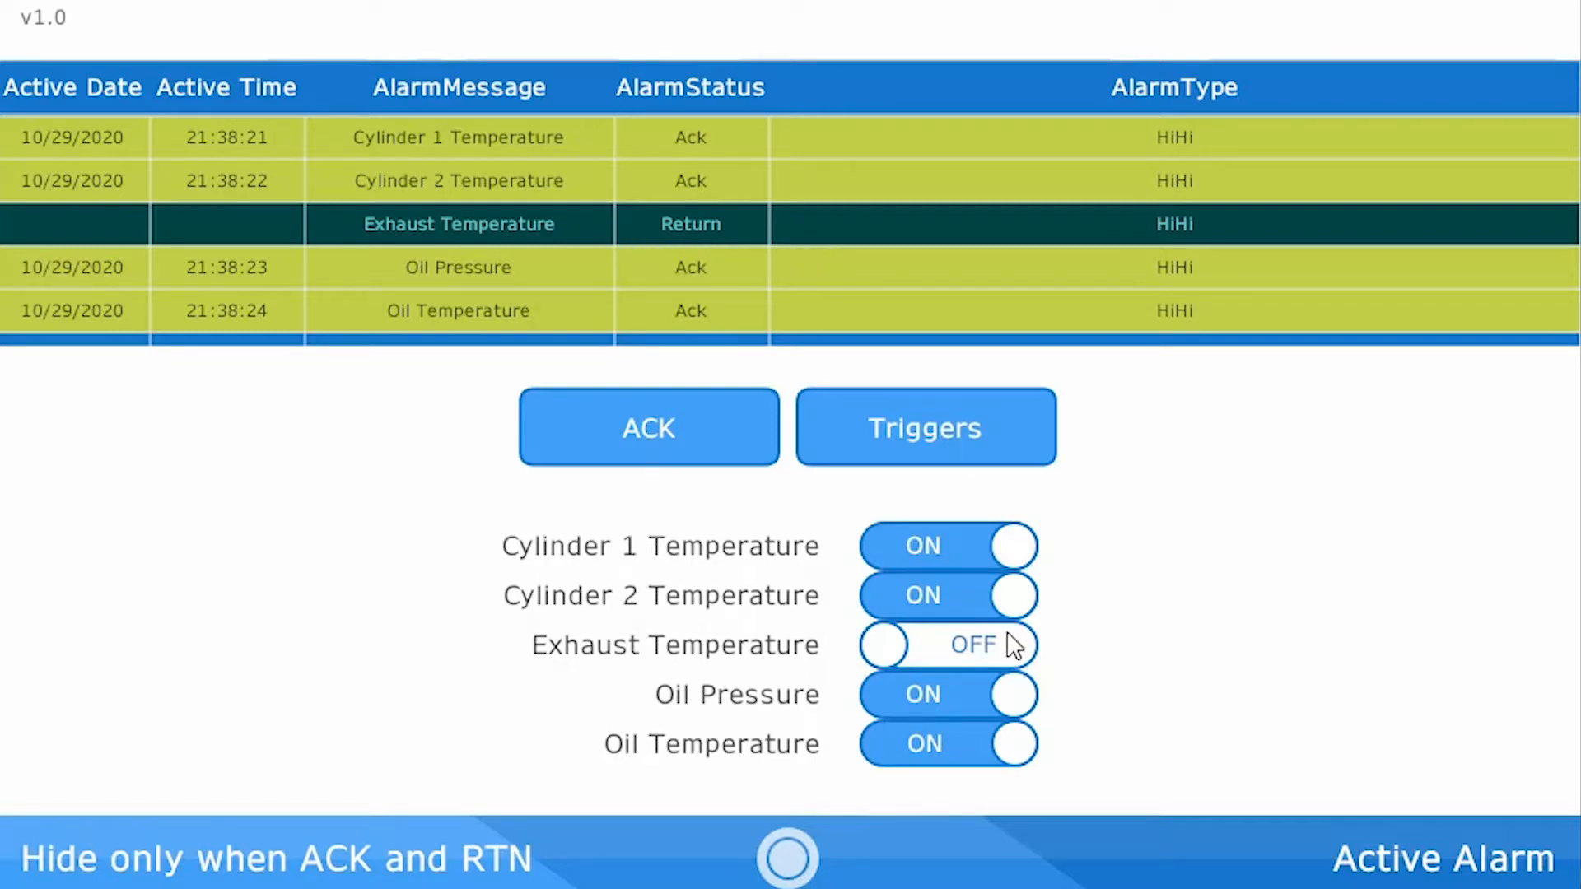
pyautogui.click(992, 543)
pyautogui.click(1008, 591)
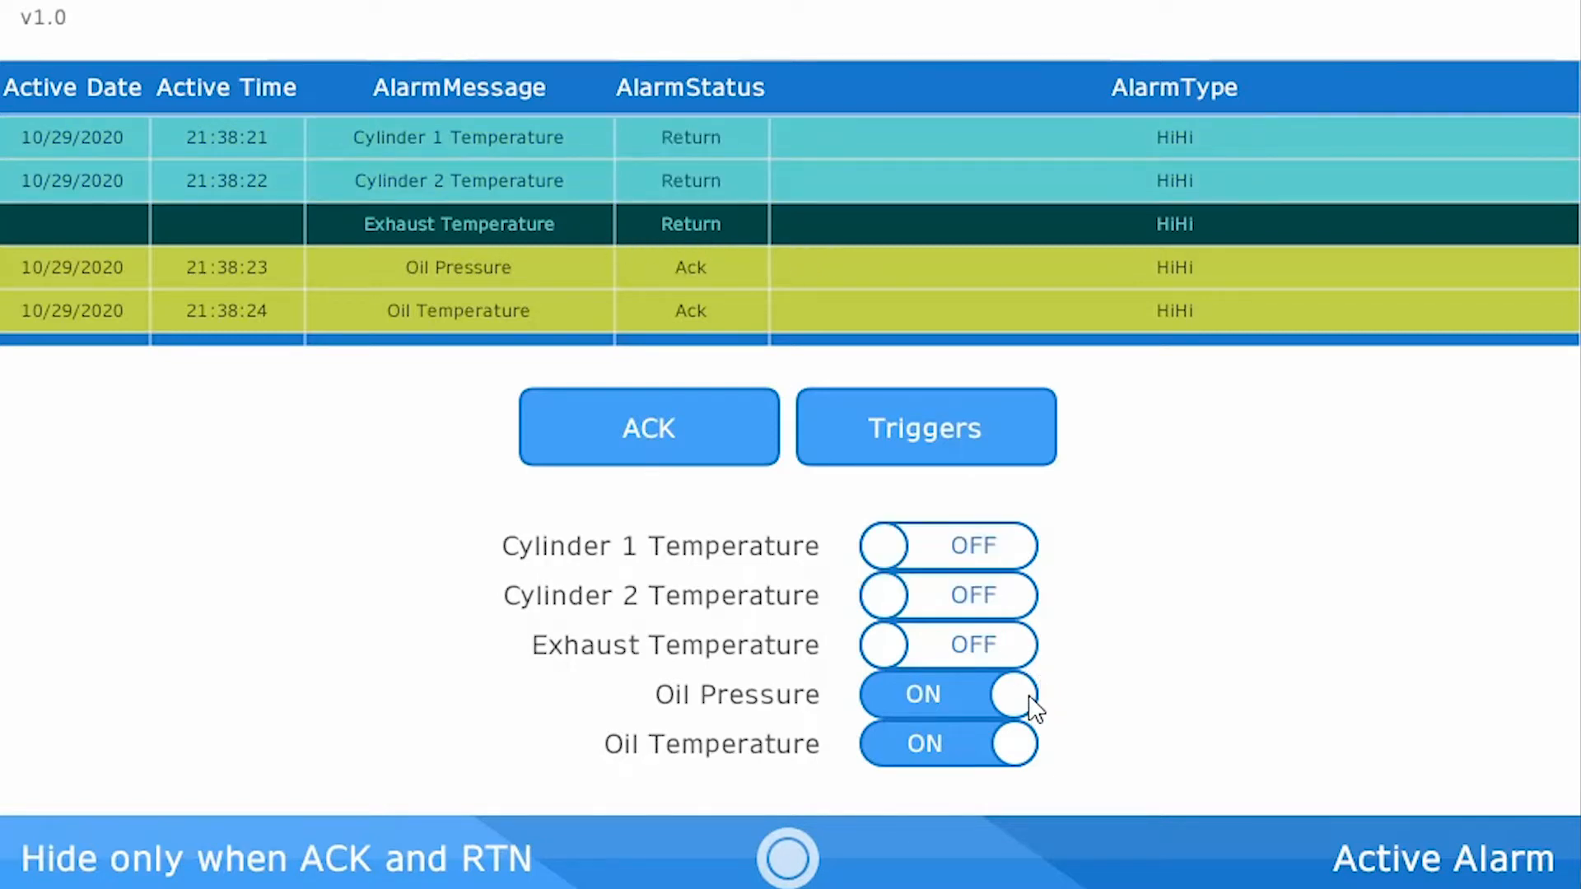
pyautogui.click(1027, 698)
pyautogui.click(1021, 747)
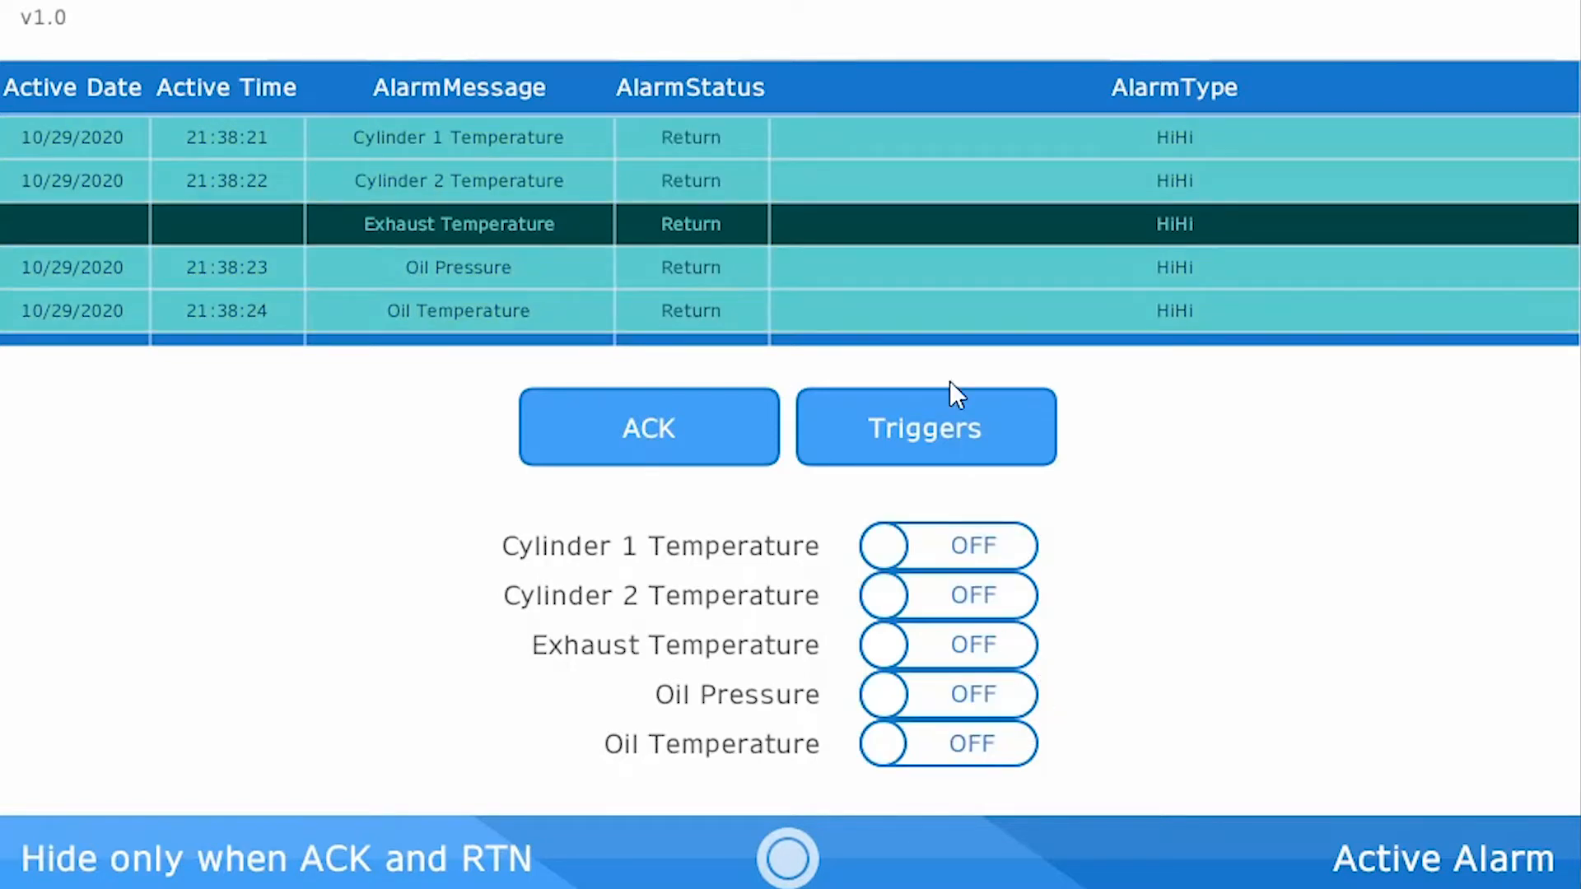
pyautogui.click(701, 181)
pyautogui.click(649, 429)
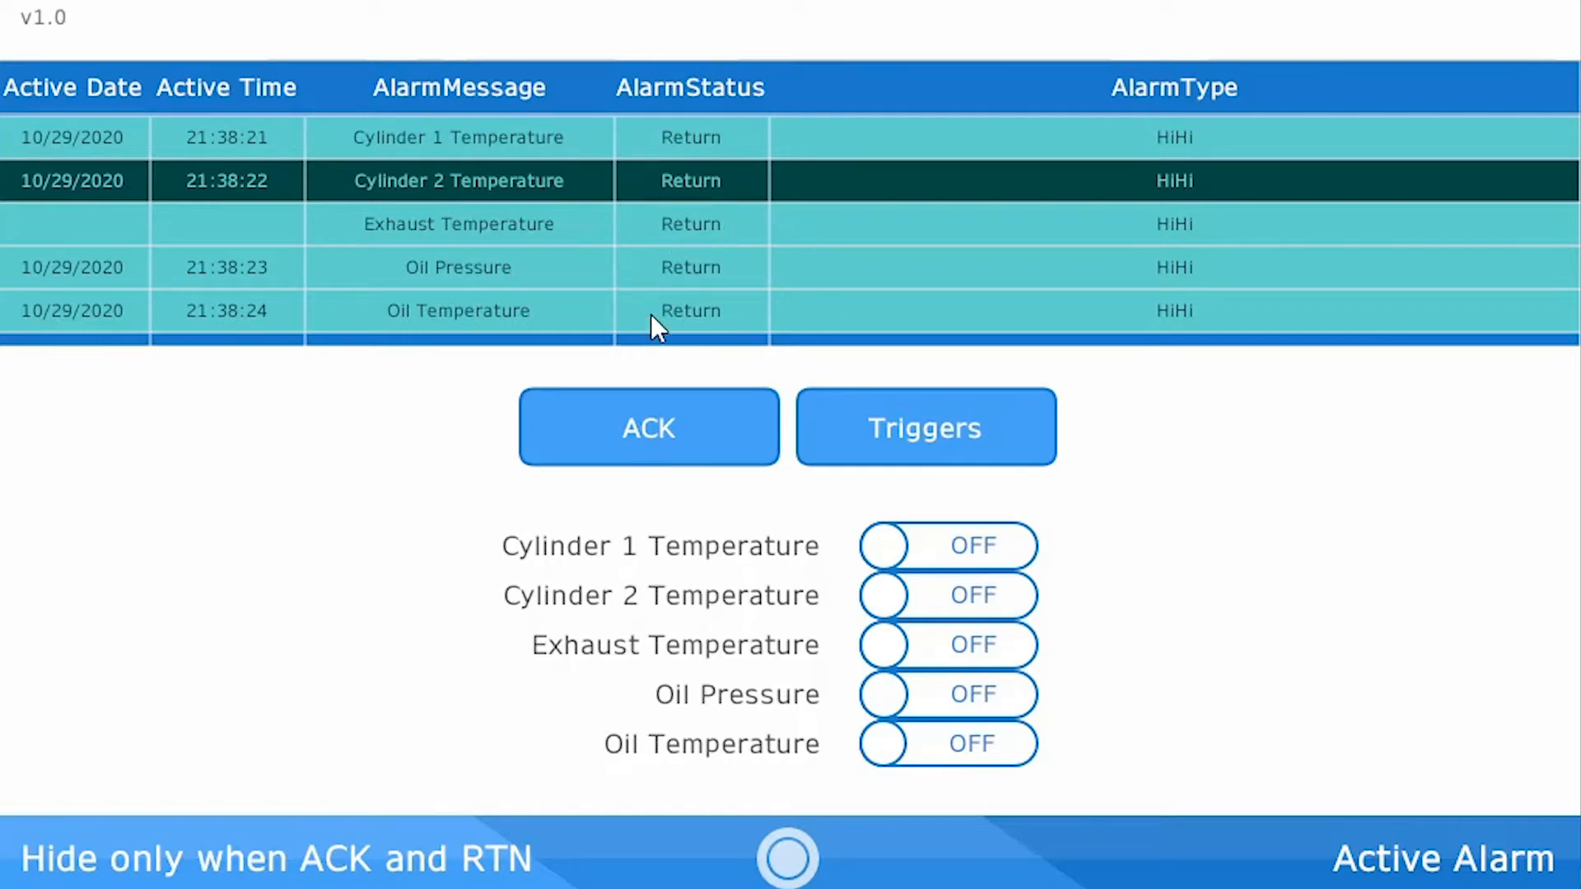
# Step: Switch to the BLUE project and open the Bool Alarm list of AlarmGroup1
pyautogui.click(1541, 2)
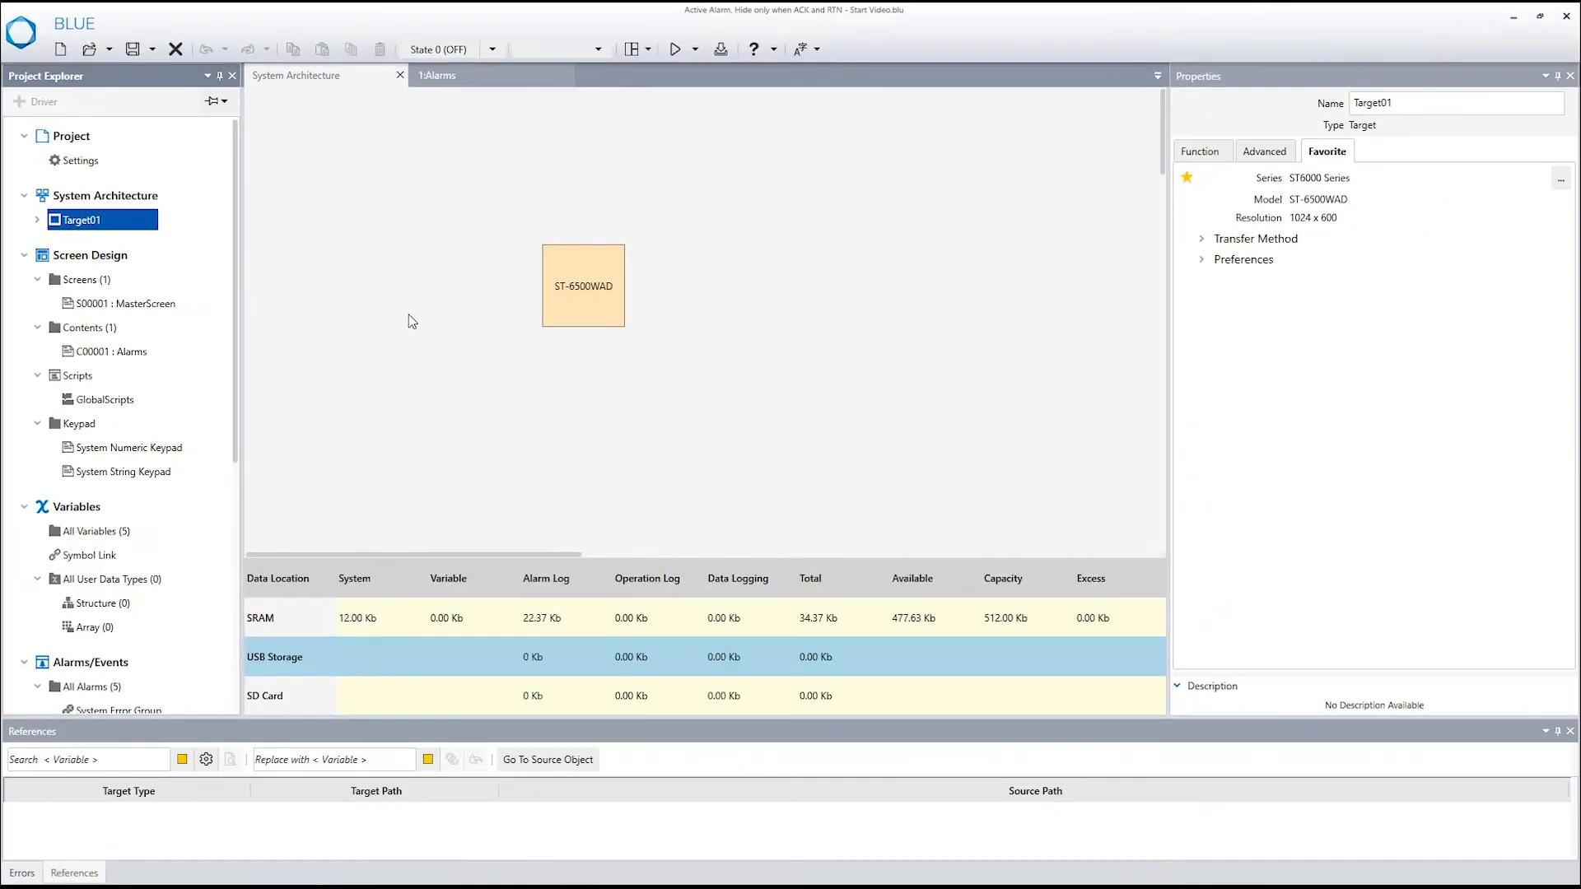
pyautogui.click(412, 320)
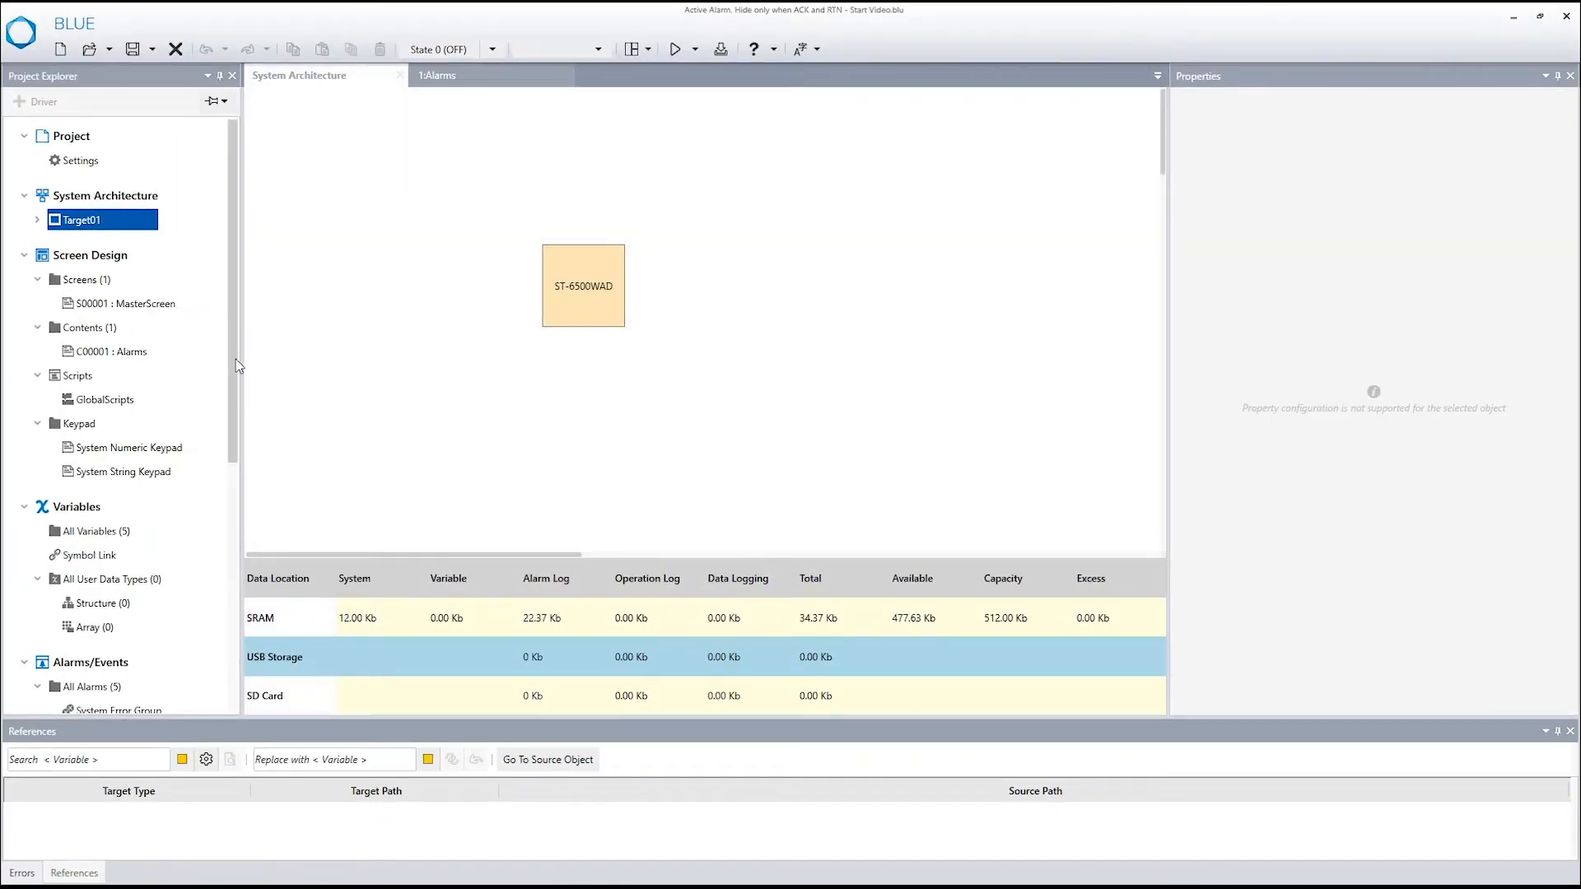
pyautogui.scroll(-1, 236, 359)
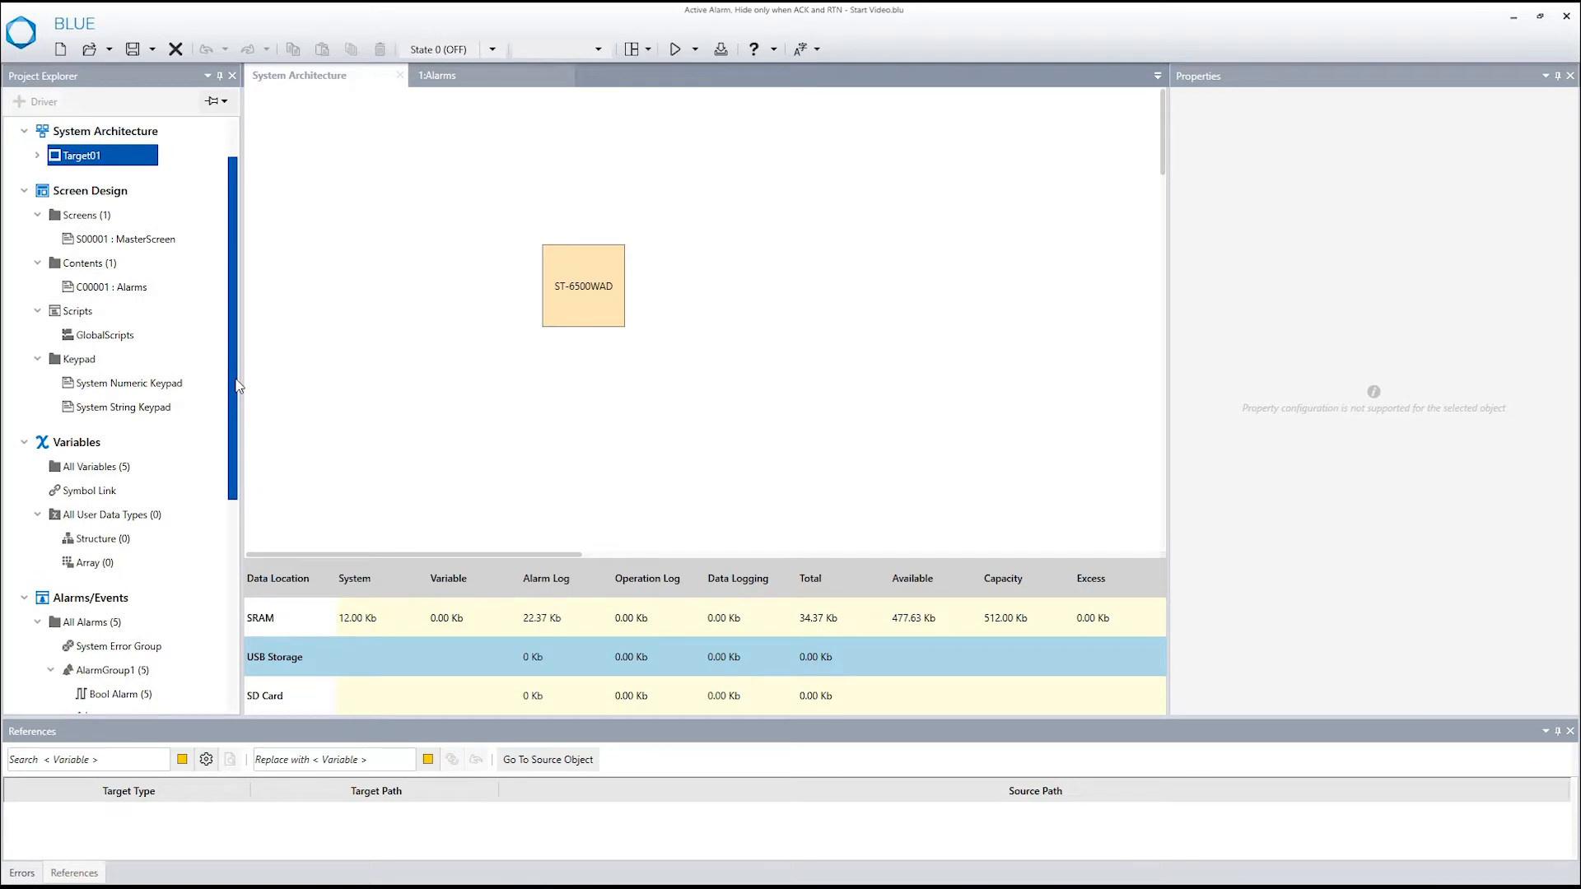
pyautogui.moveTo(236, 386); pyautogui.dragTo(238, 528)
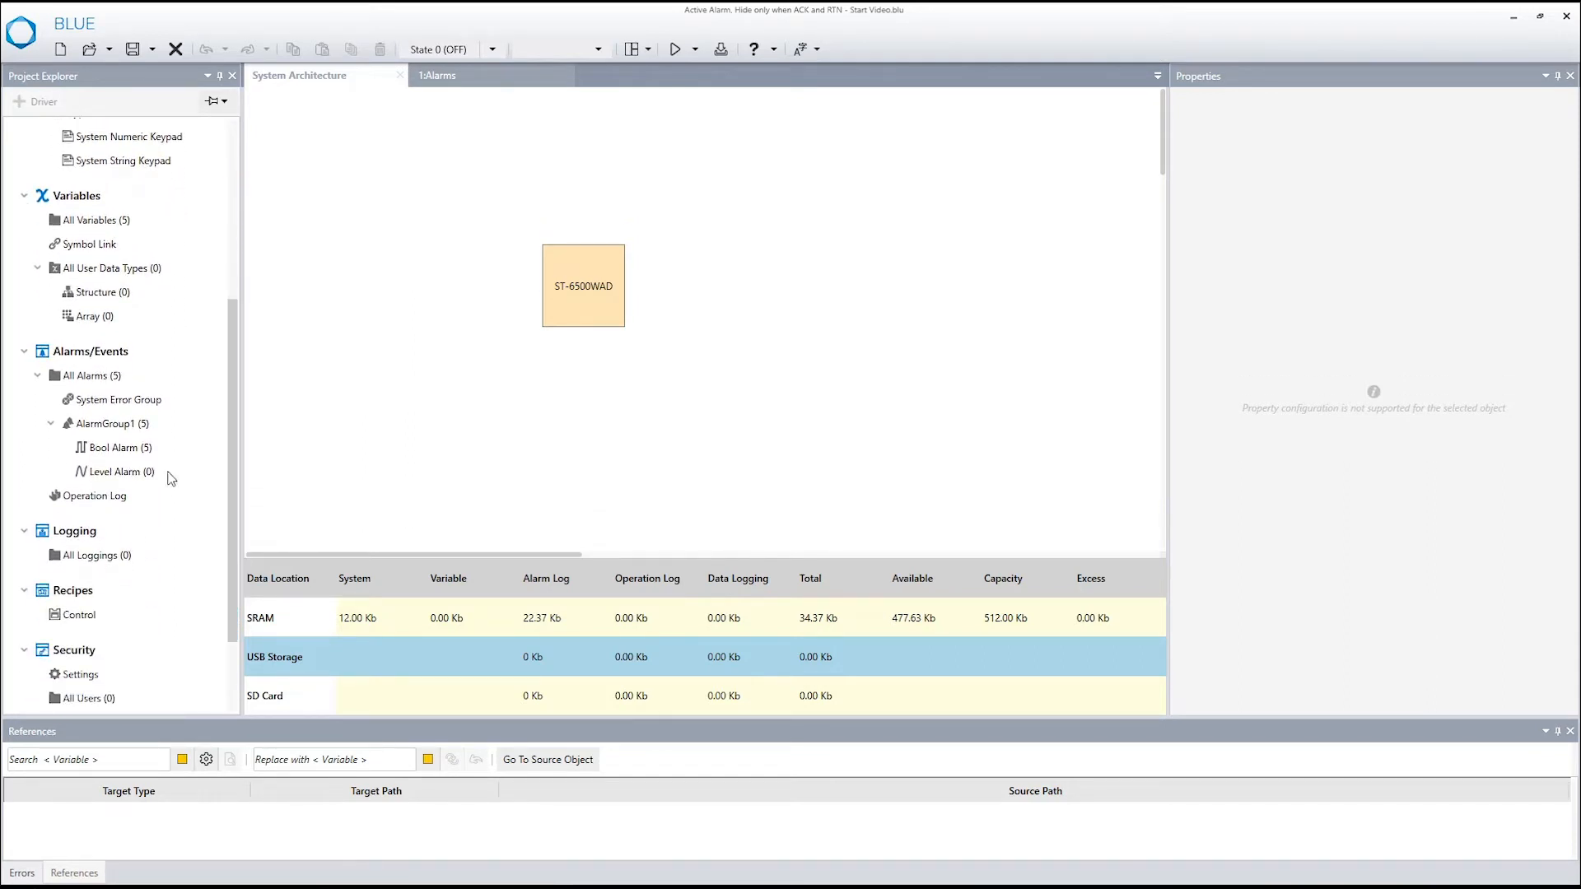
pyautogui.doubleClick(117, 447)
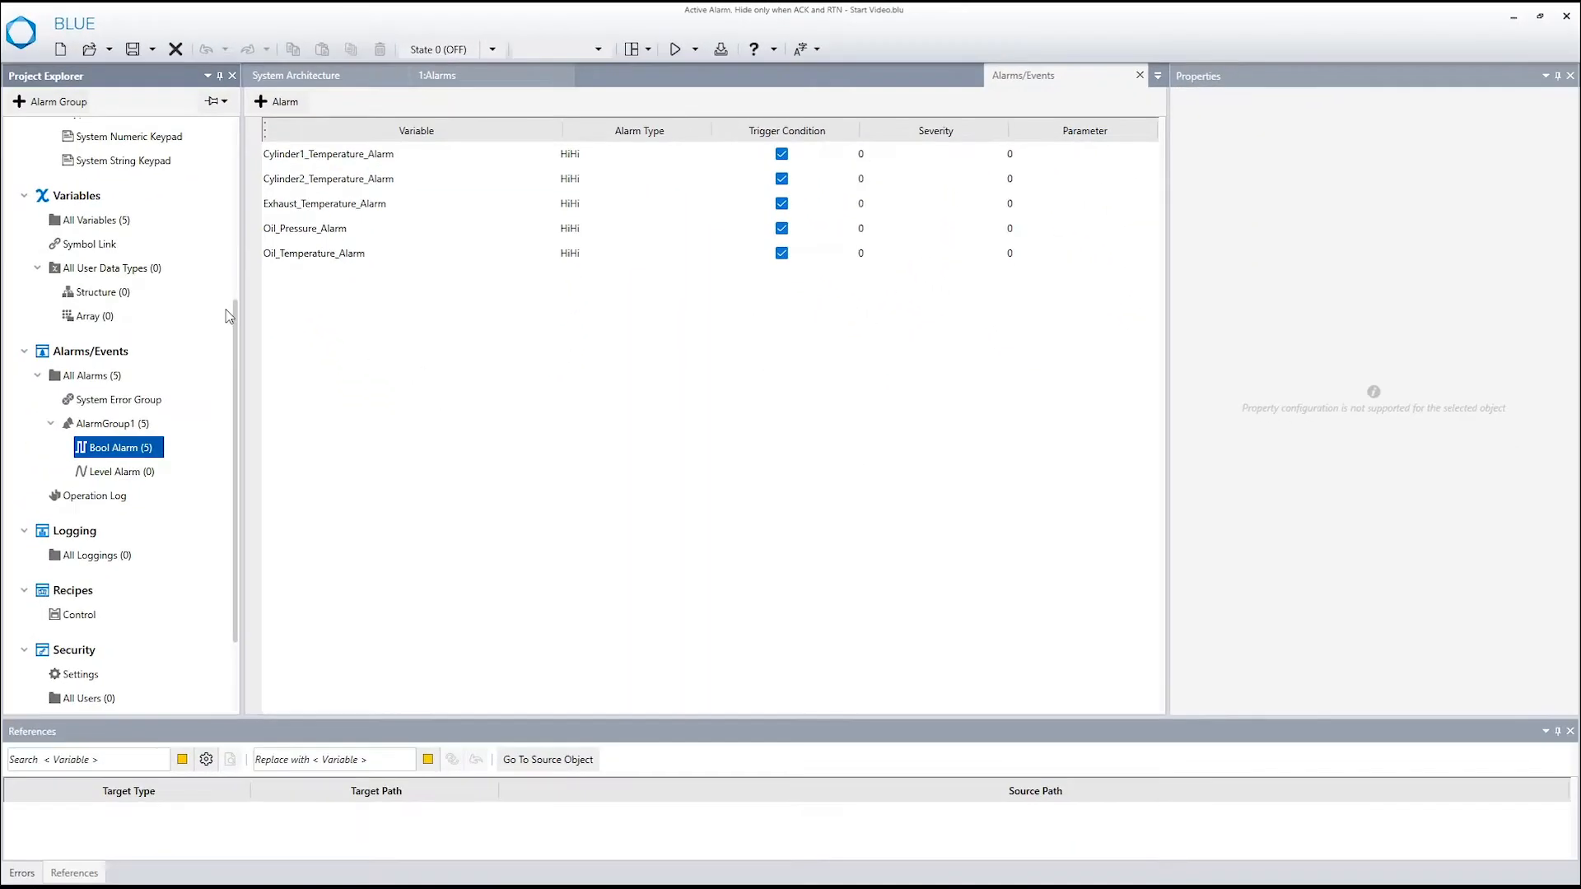
# Step: Create a BOOL array under the user data types and set its dimension to 5
pyautogui.moveTo(234, 346); pyautogui.dragTo(250, 270)
pyautogui.click(117, 571)
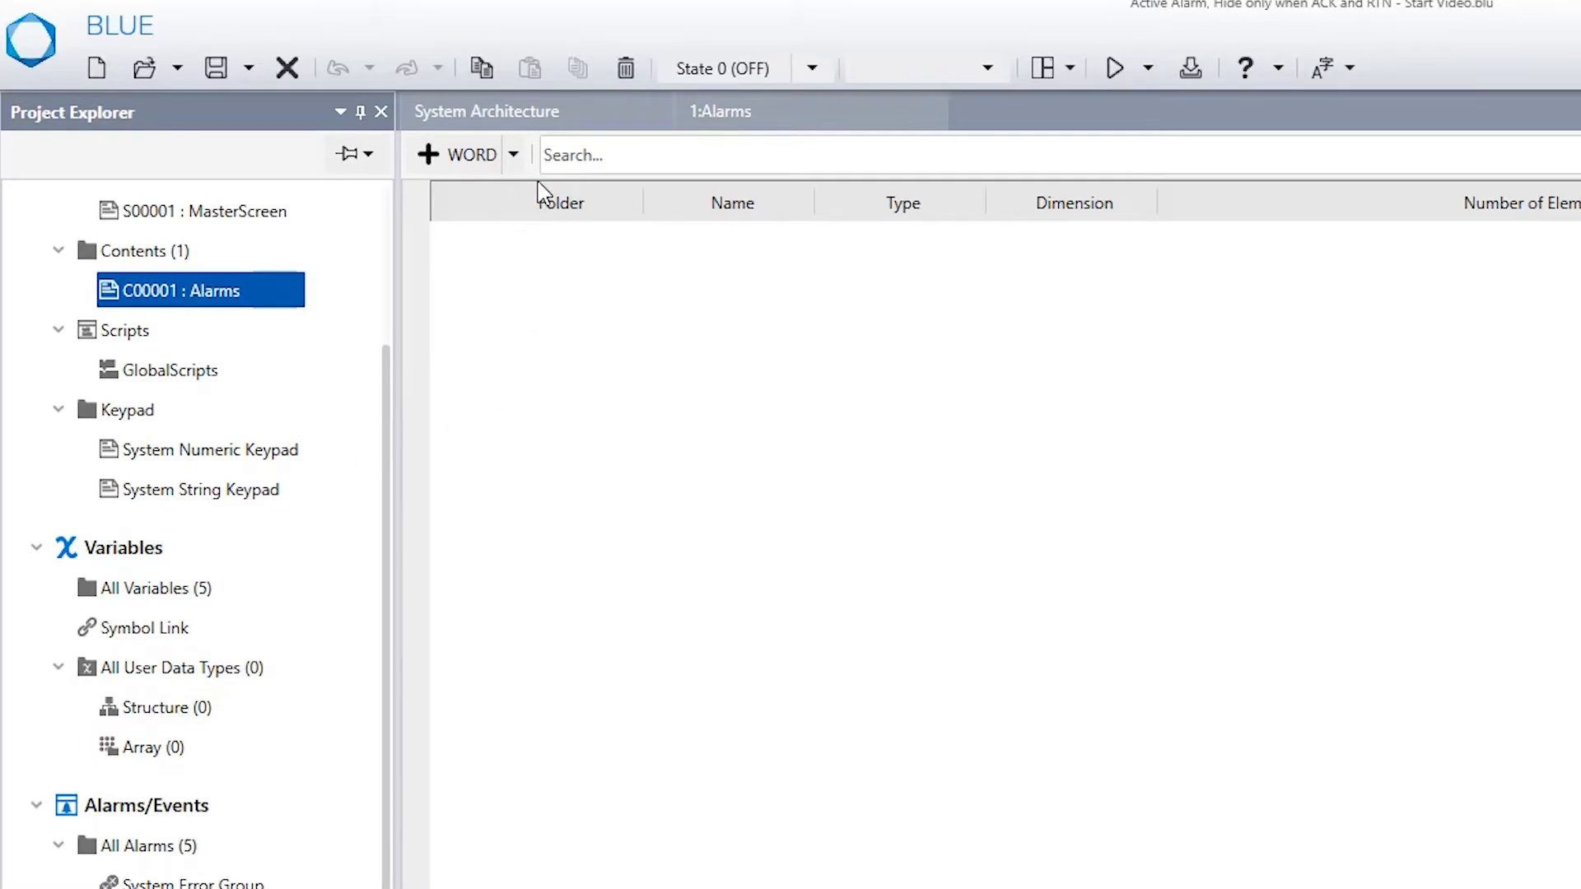
pyautogui.click(513, 153)
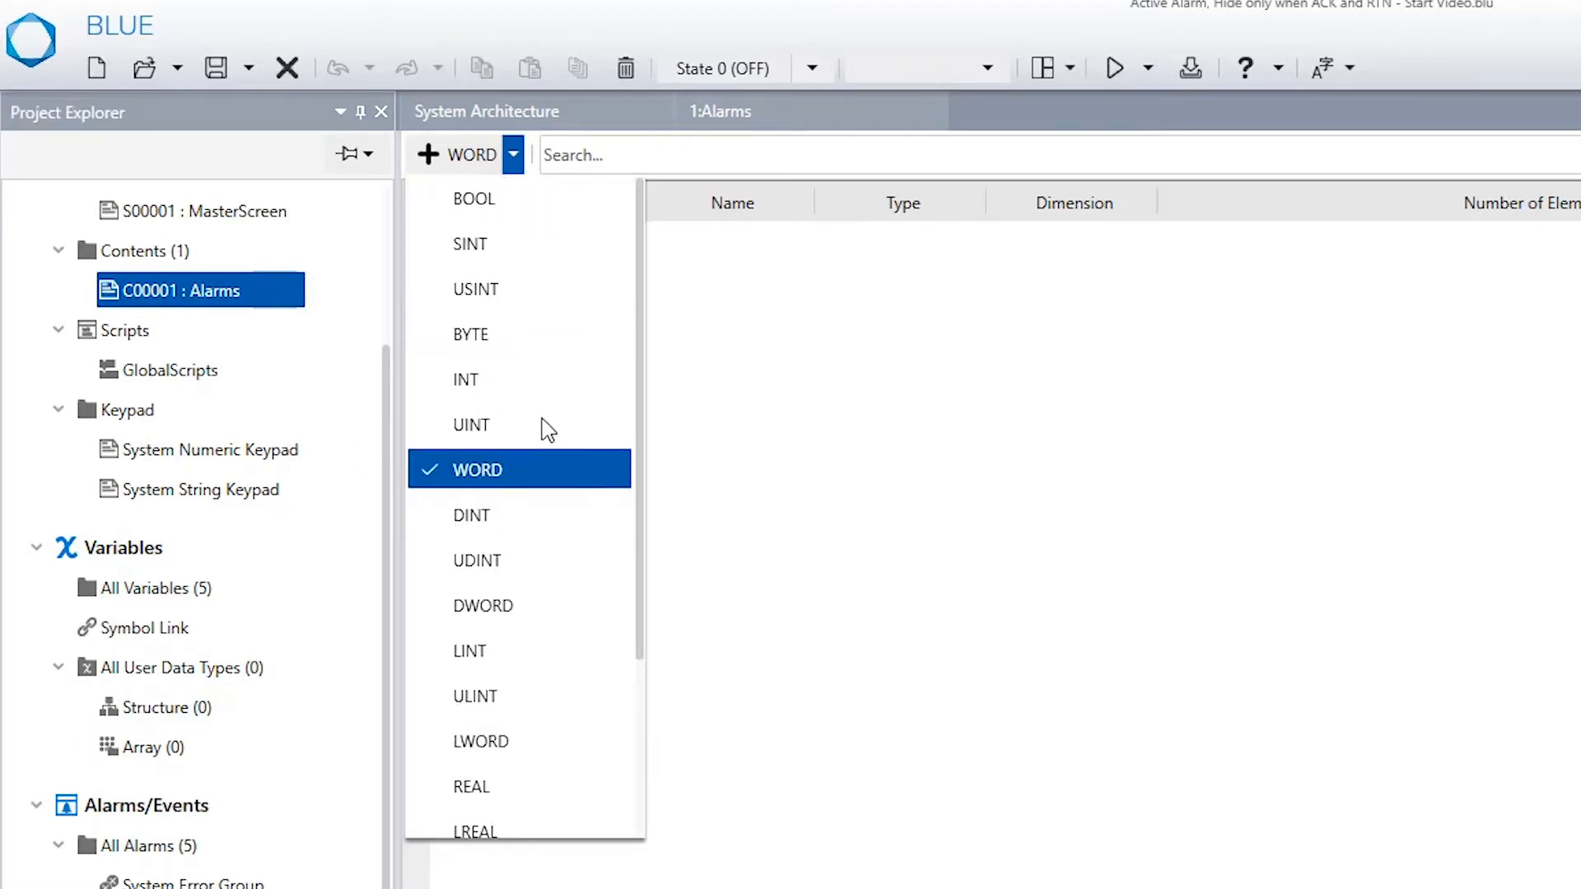
pyautogui.click(501, 210)
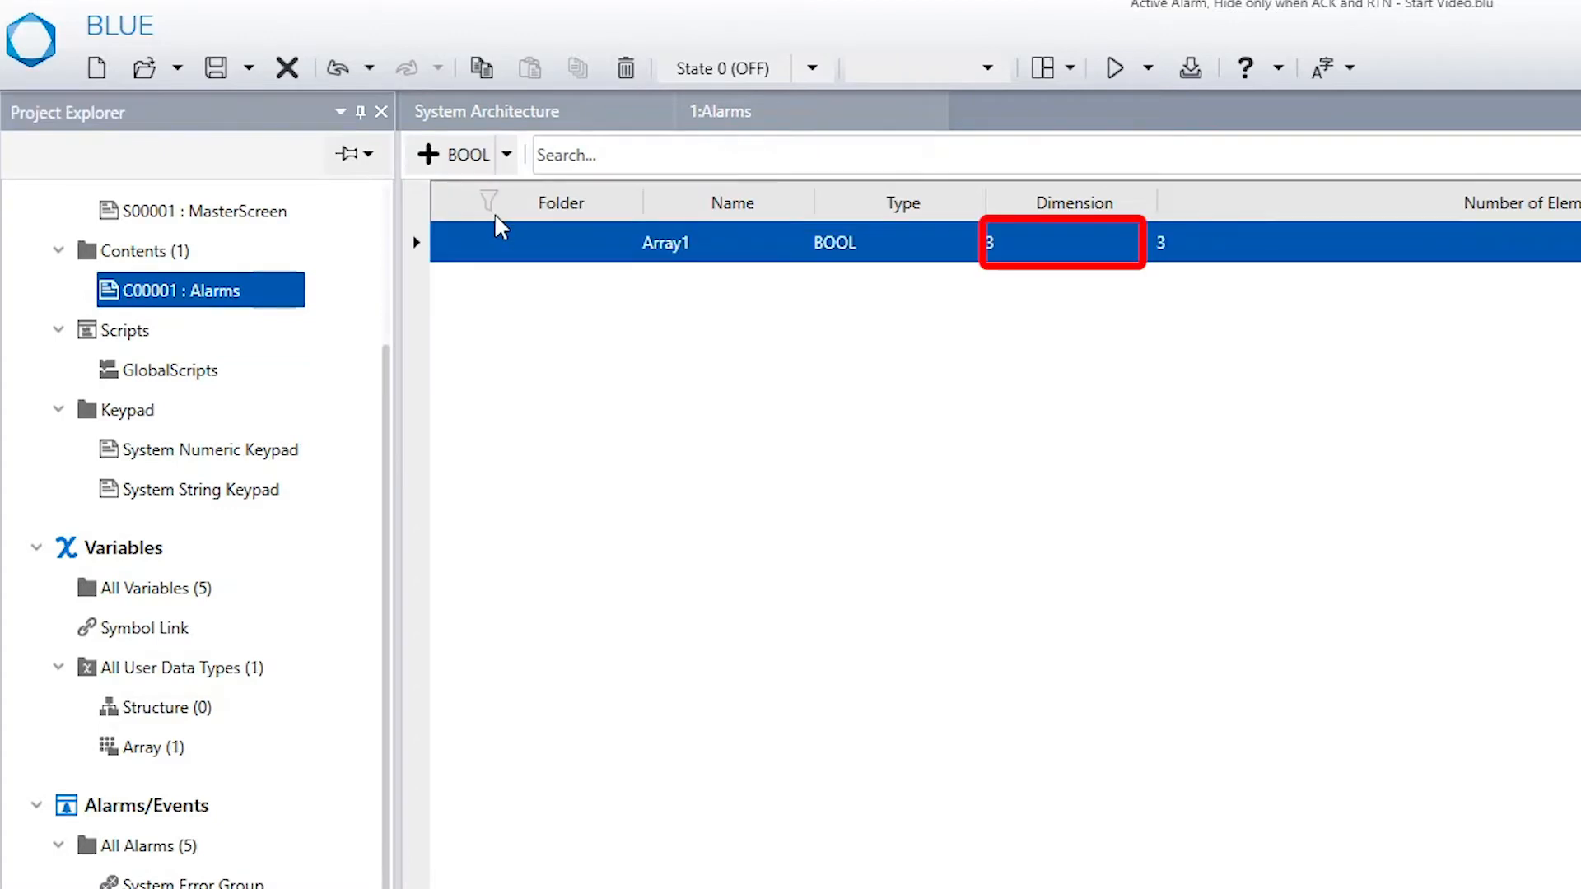
pyautogui.click(1053, 244)
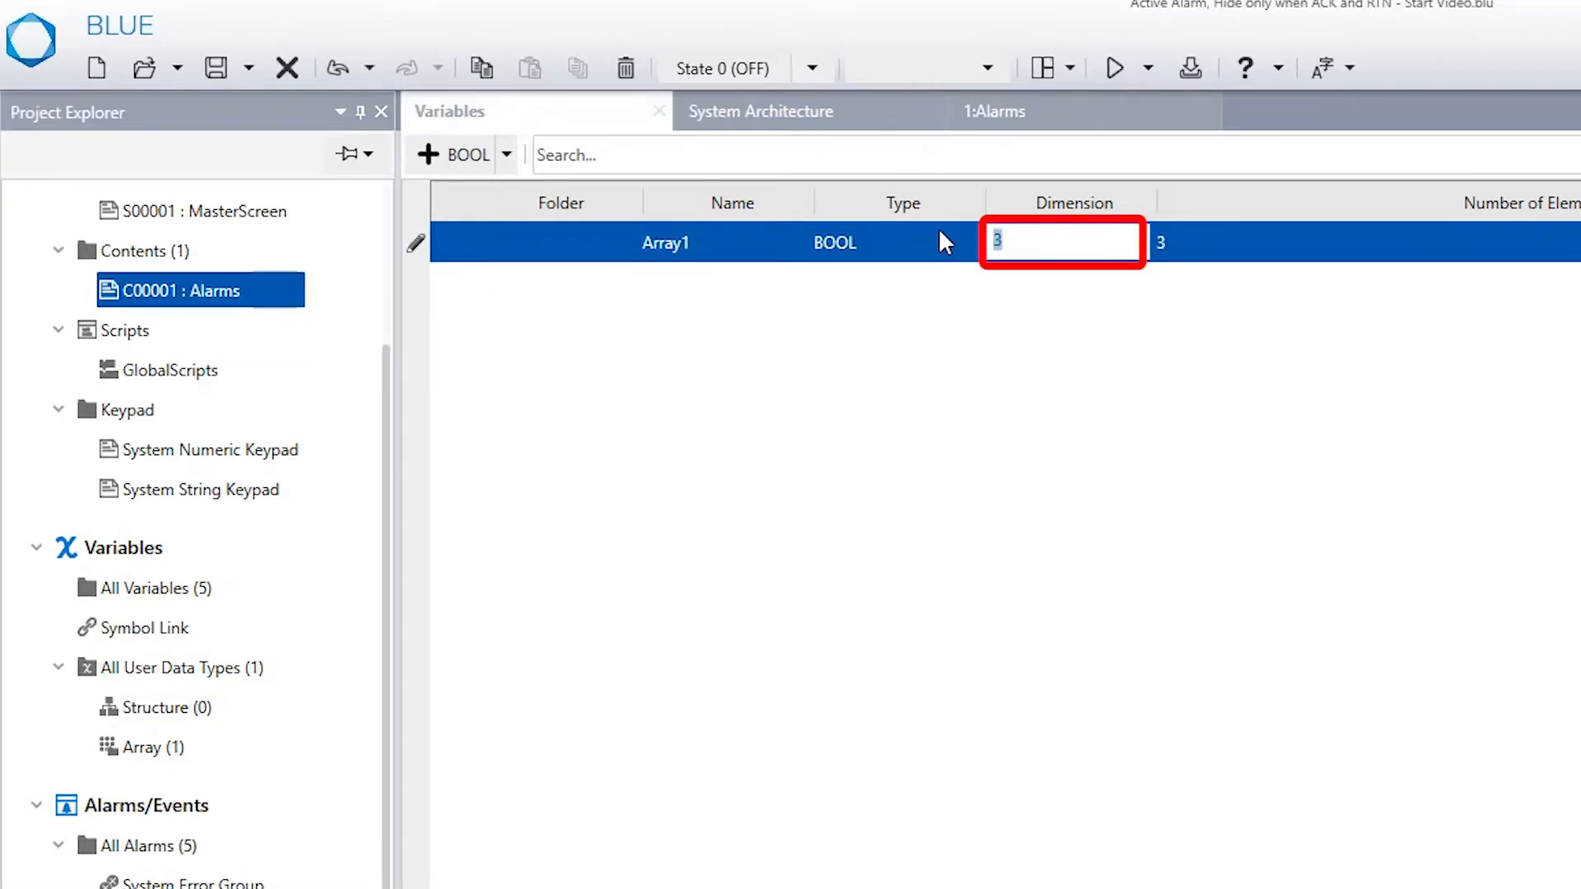
pyautogui.write('5')
pyautogui.click(564, 242)
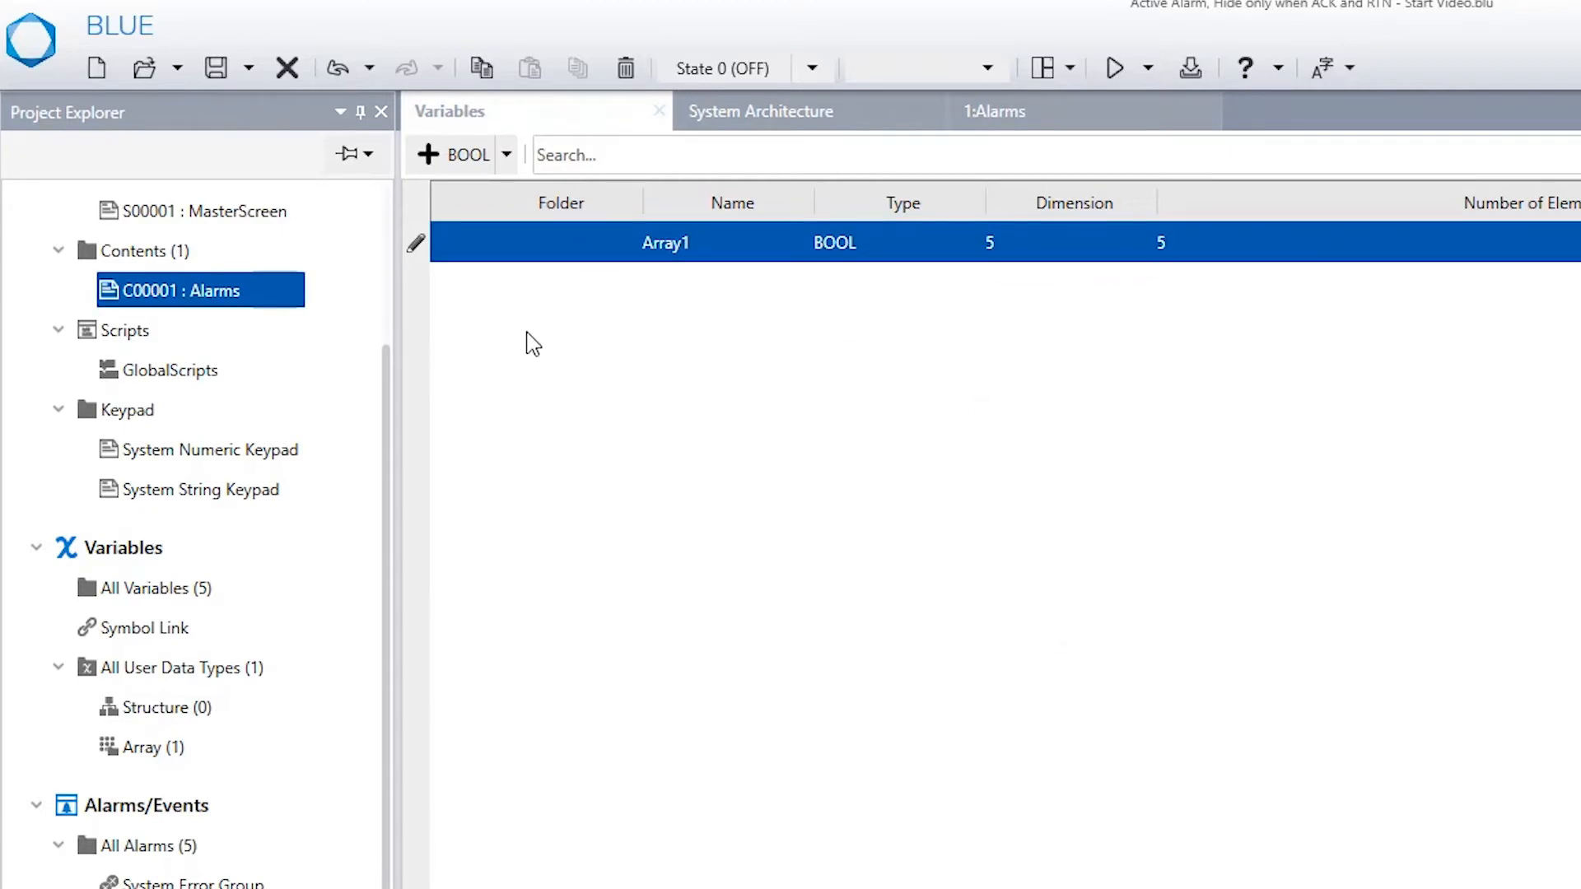
# Step: Add a variable of data type Array1 to the project variables and name it Alarms
pyautogui.moveTo(387, 415); pyautogui.dragTo(397, 270)
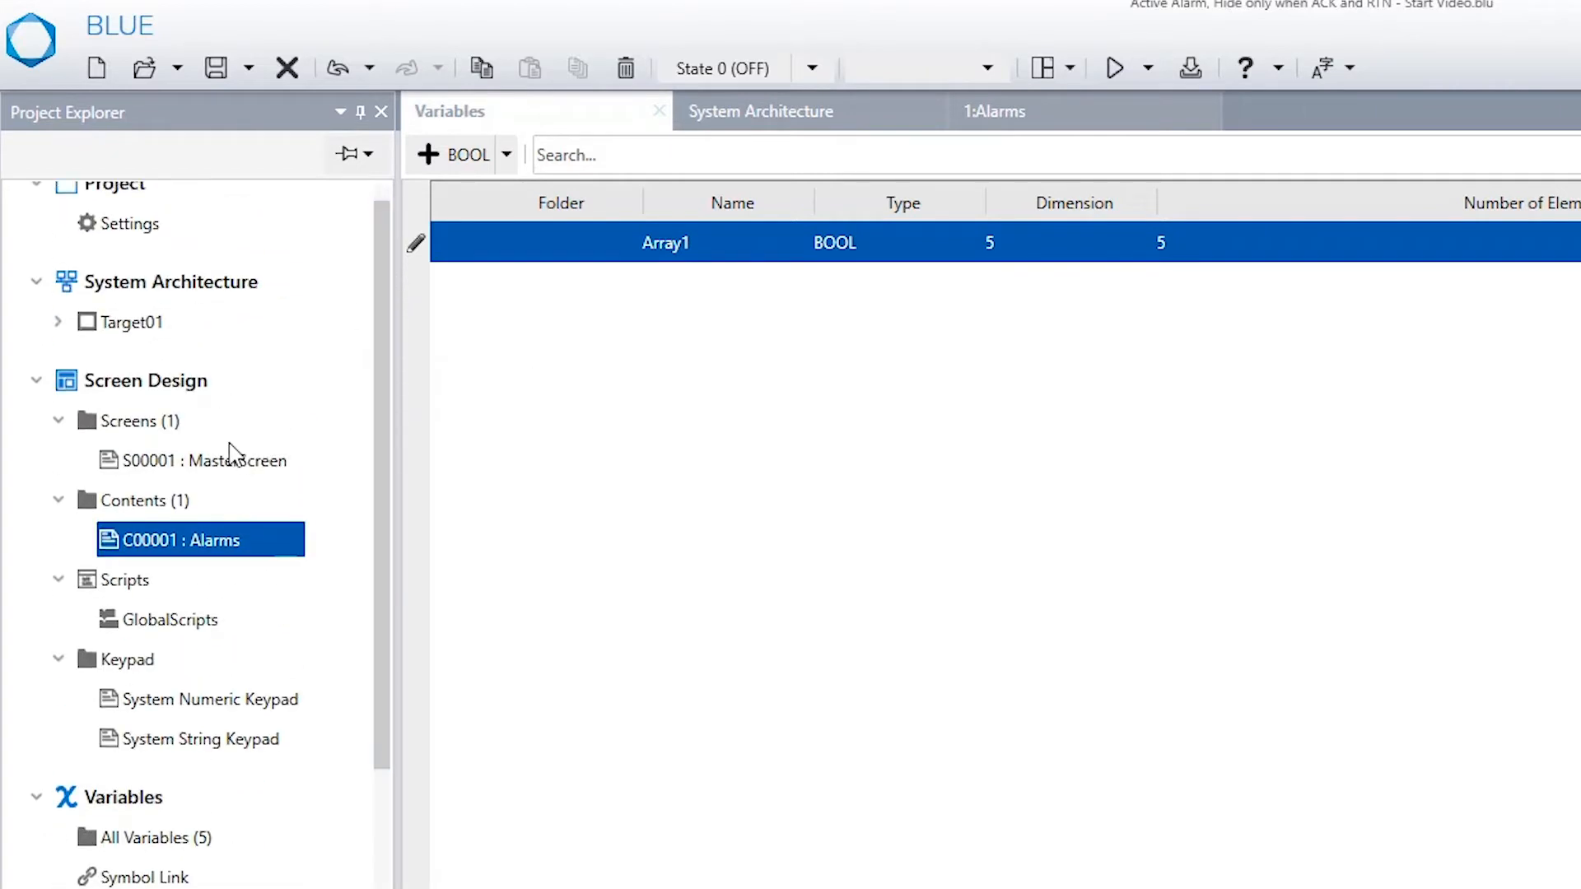
pyautogui.click(169, 850)
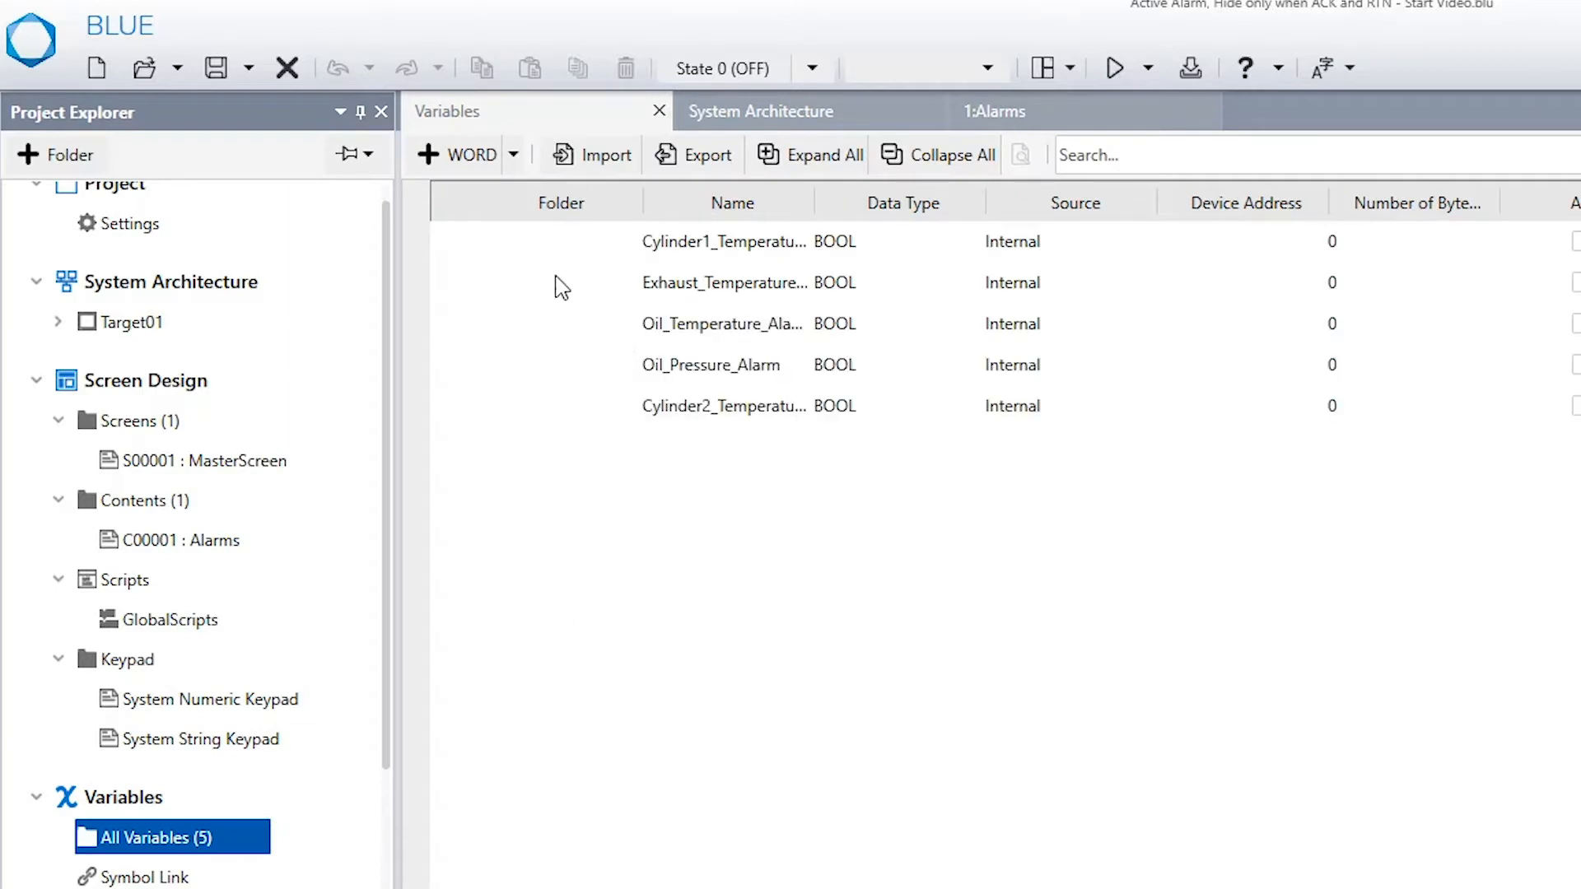
pyautogui.click(514, 156)
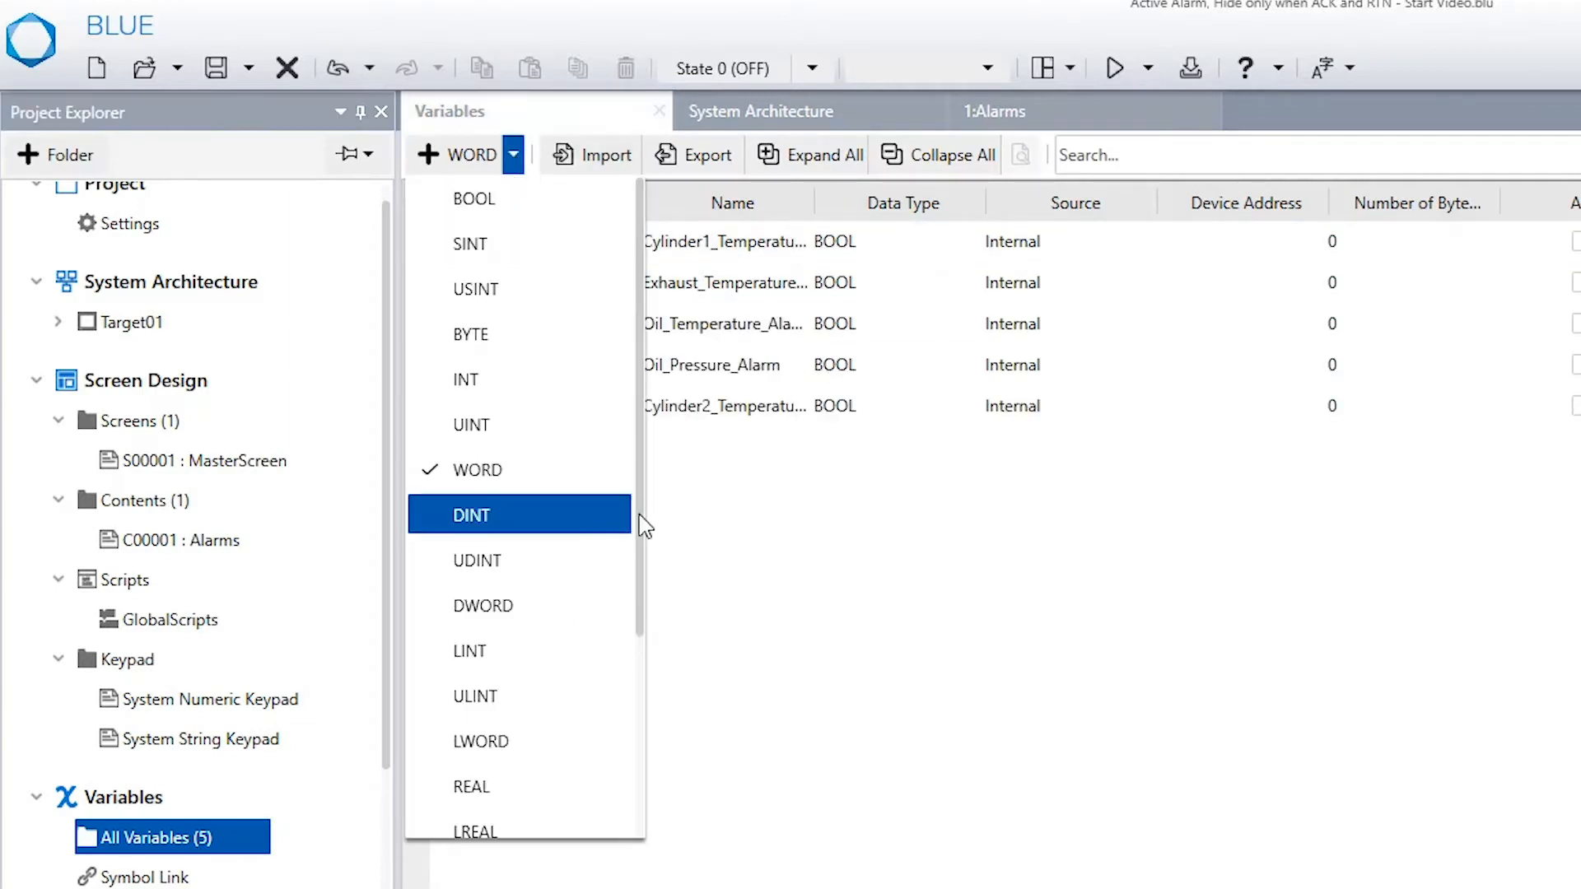
pyautogui.moveTo(645, 522); pyautogui.dragTo(648, 791)
pyautogui.click(482, 813)
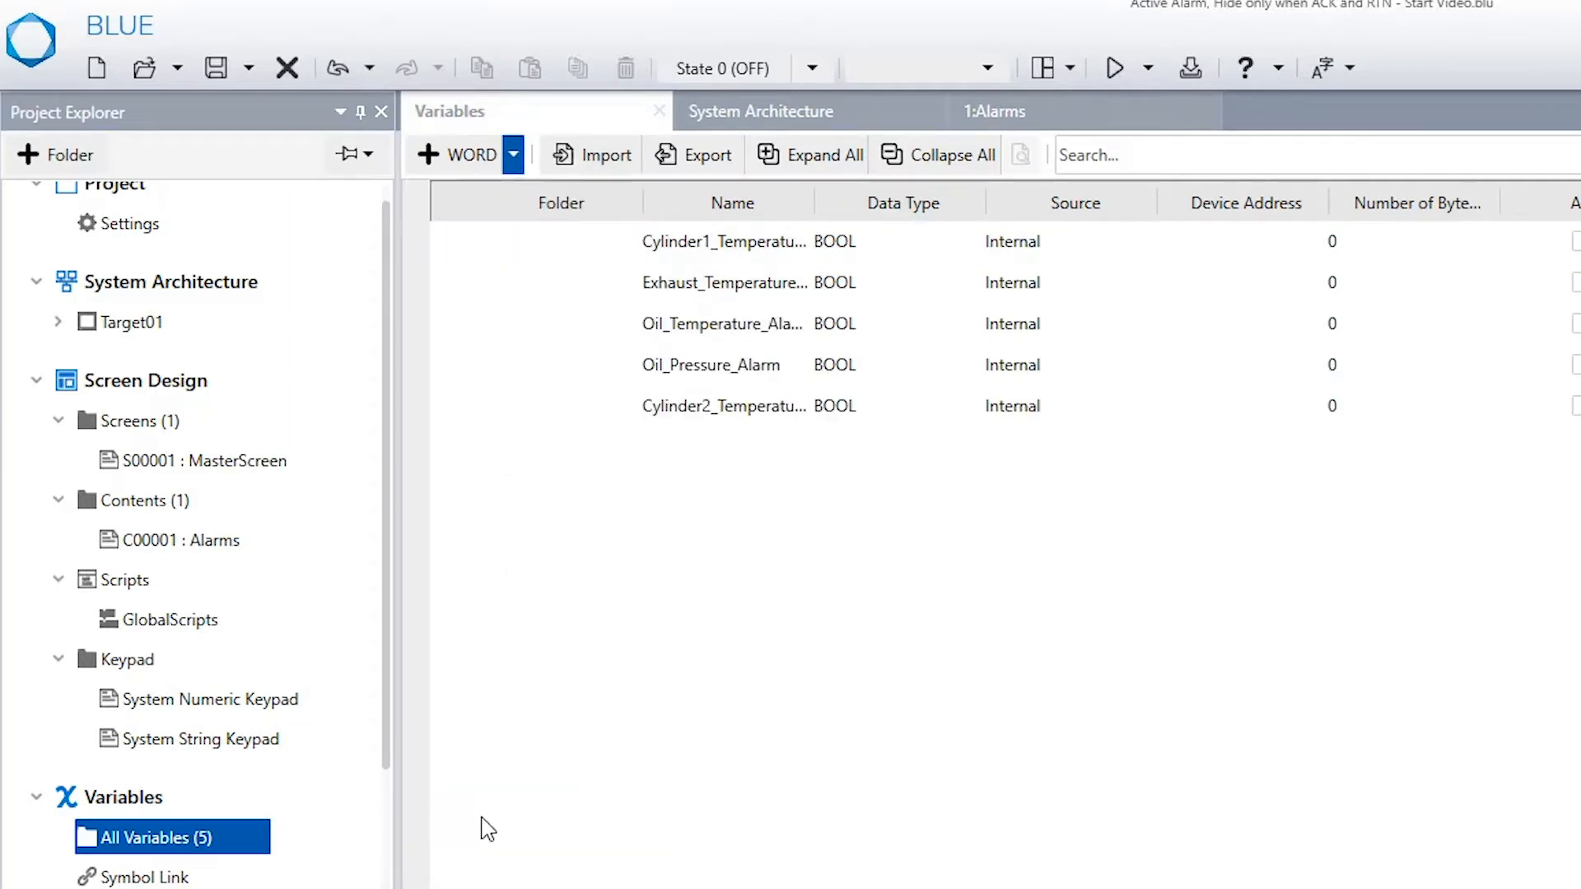
pyautogui.click(709, 445)
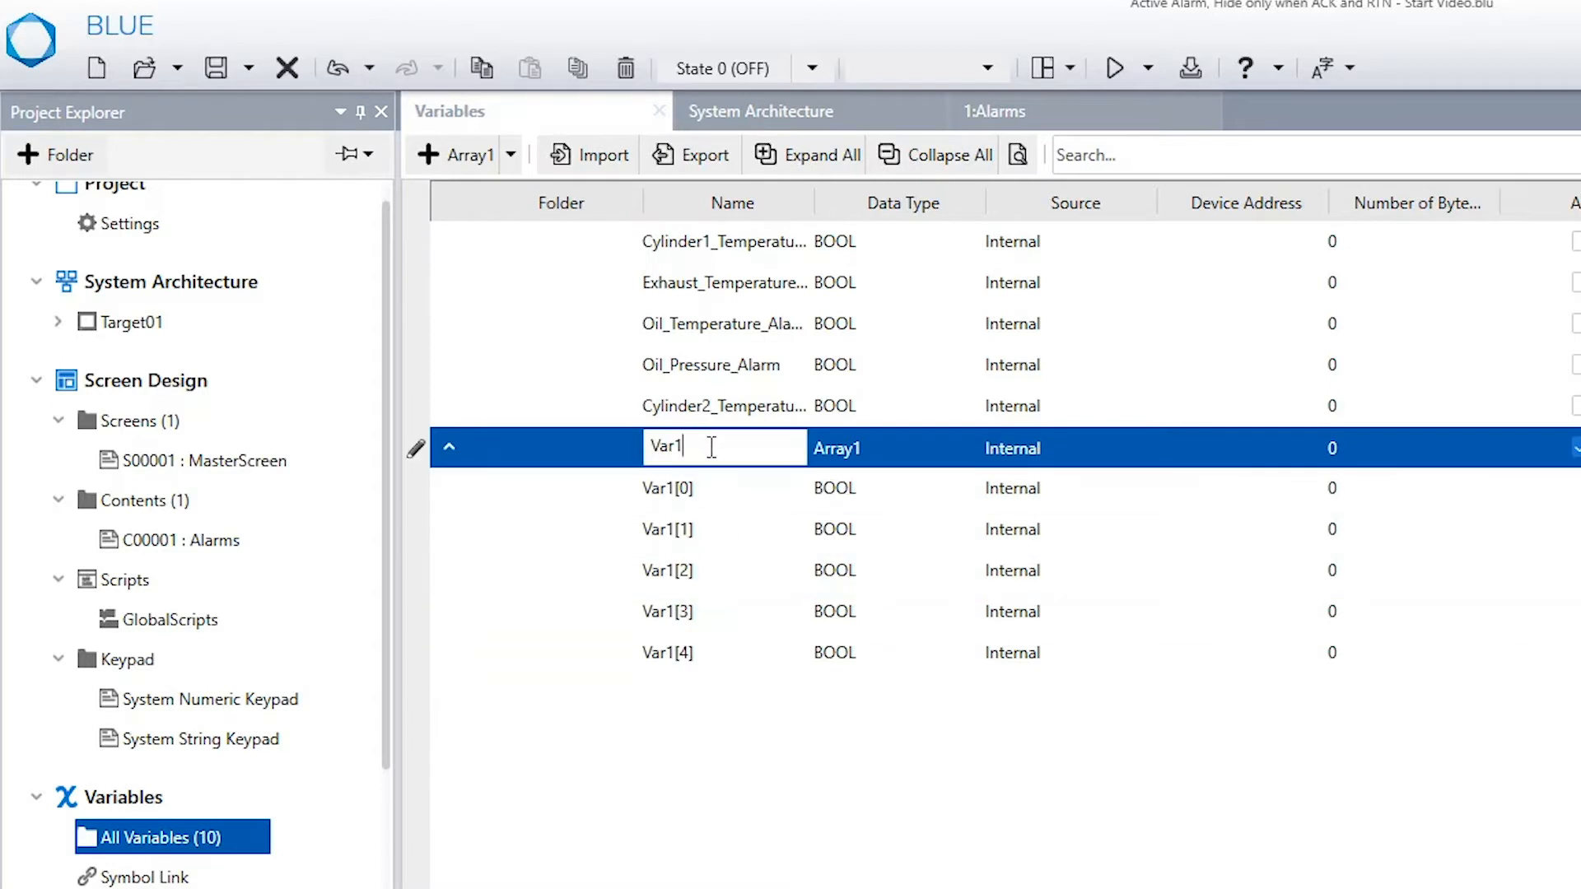
pyautogui.doubleClick(708, 445)
pyautogui.write('Alarms')
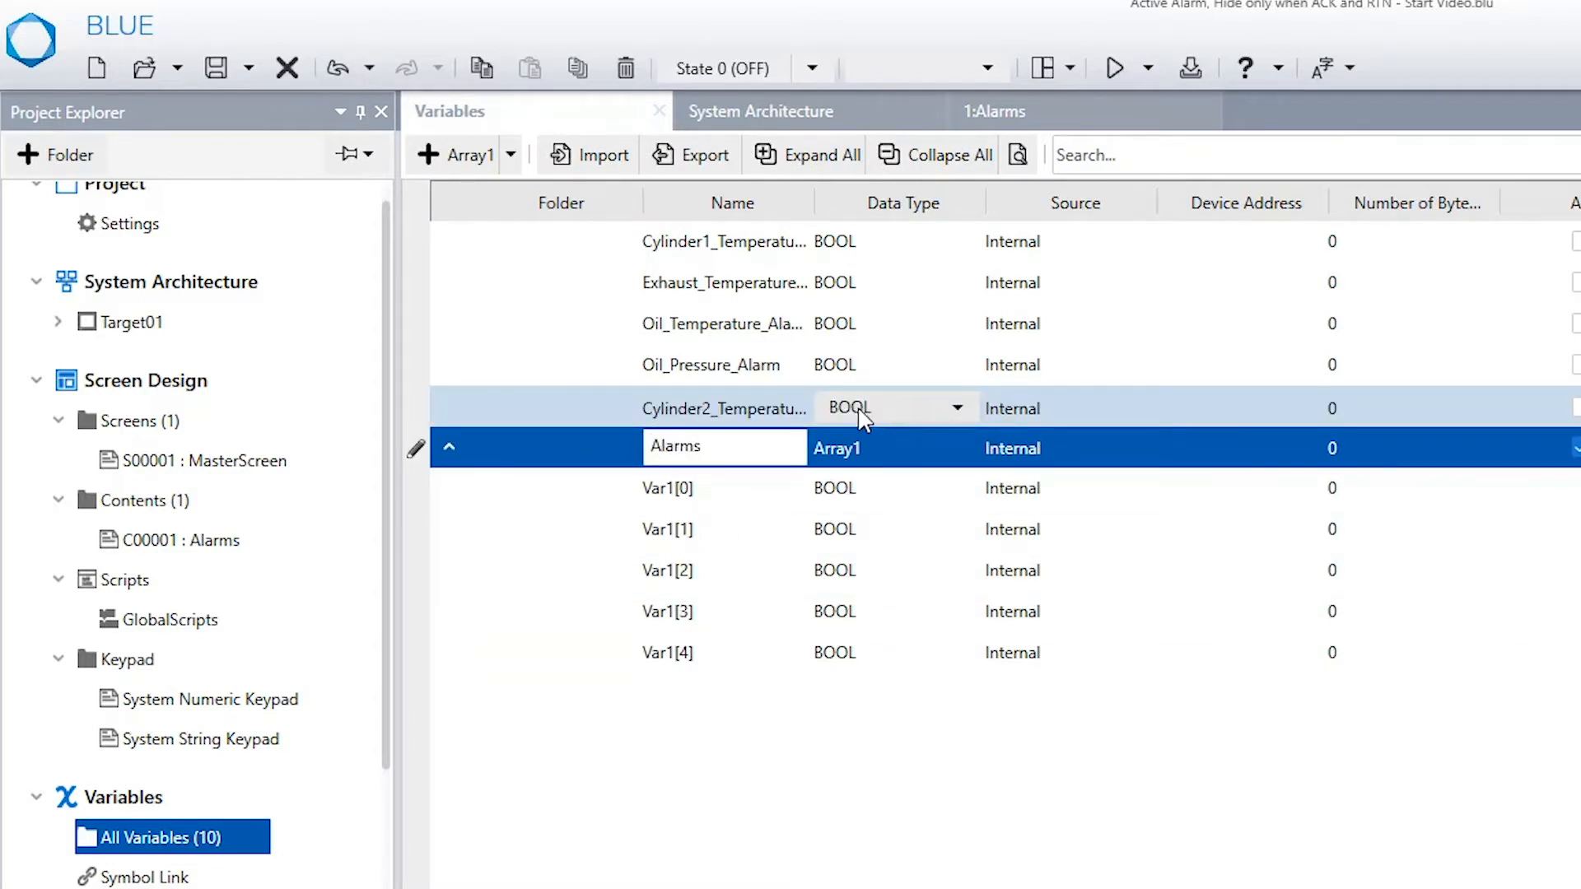
pyautogui.press('Return')
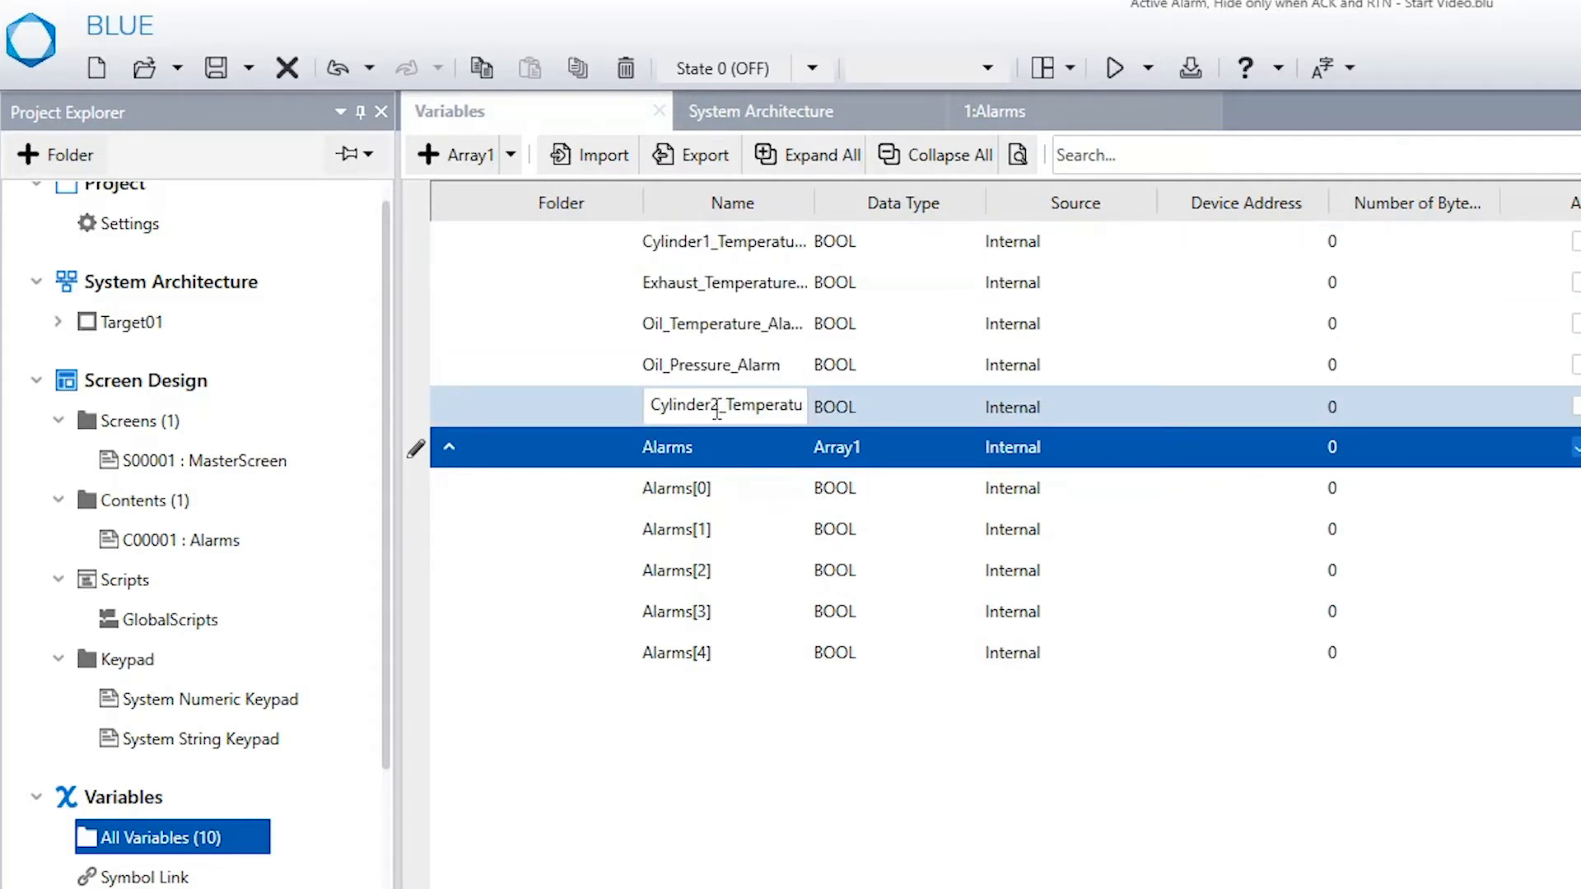
# Step: Link the value of array element Alarms[0] to the variable Cylinder1_Temperature_Alarm
pyautogui.click(691, 486)
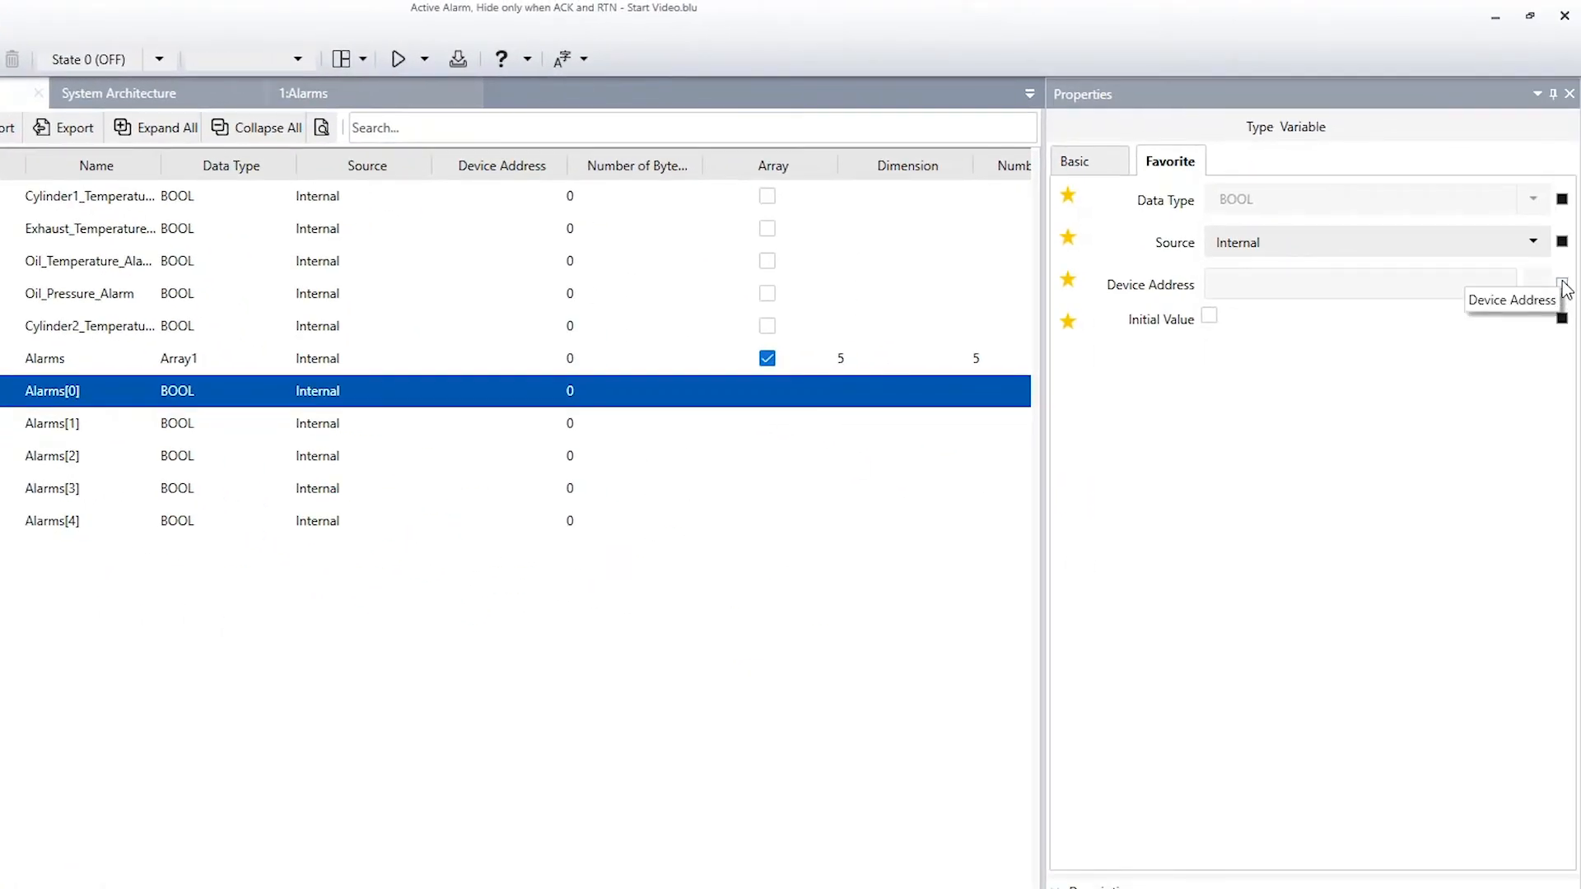
pyautogui.click(1087, 163)
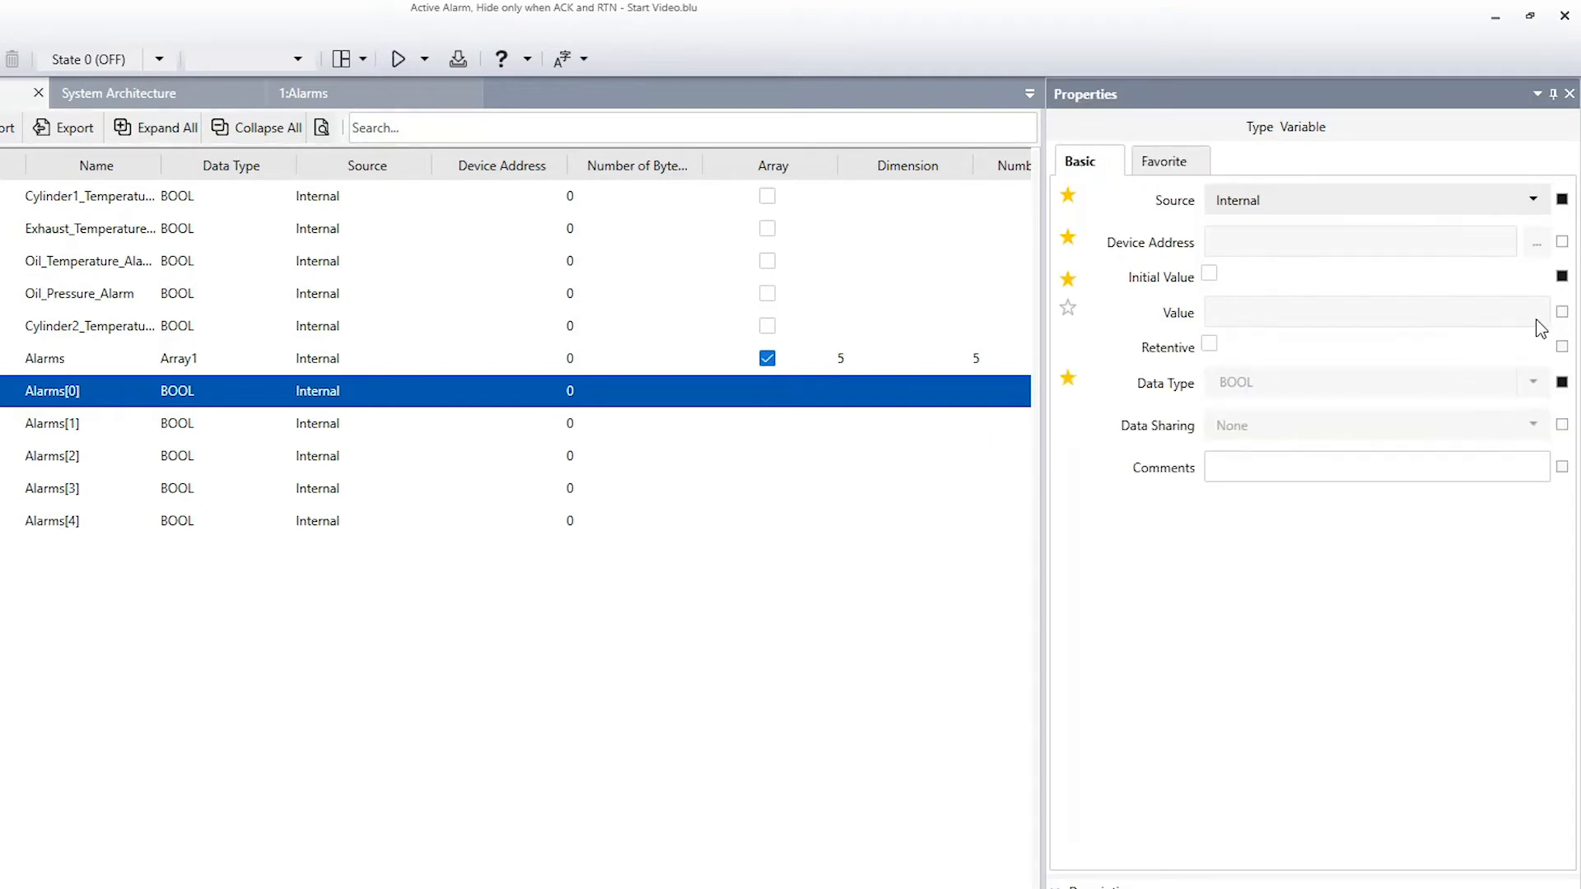
pyautogui.click(1561, 313)
pyautogui.click(1485, 468)
pyautogui.click(750, 871)
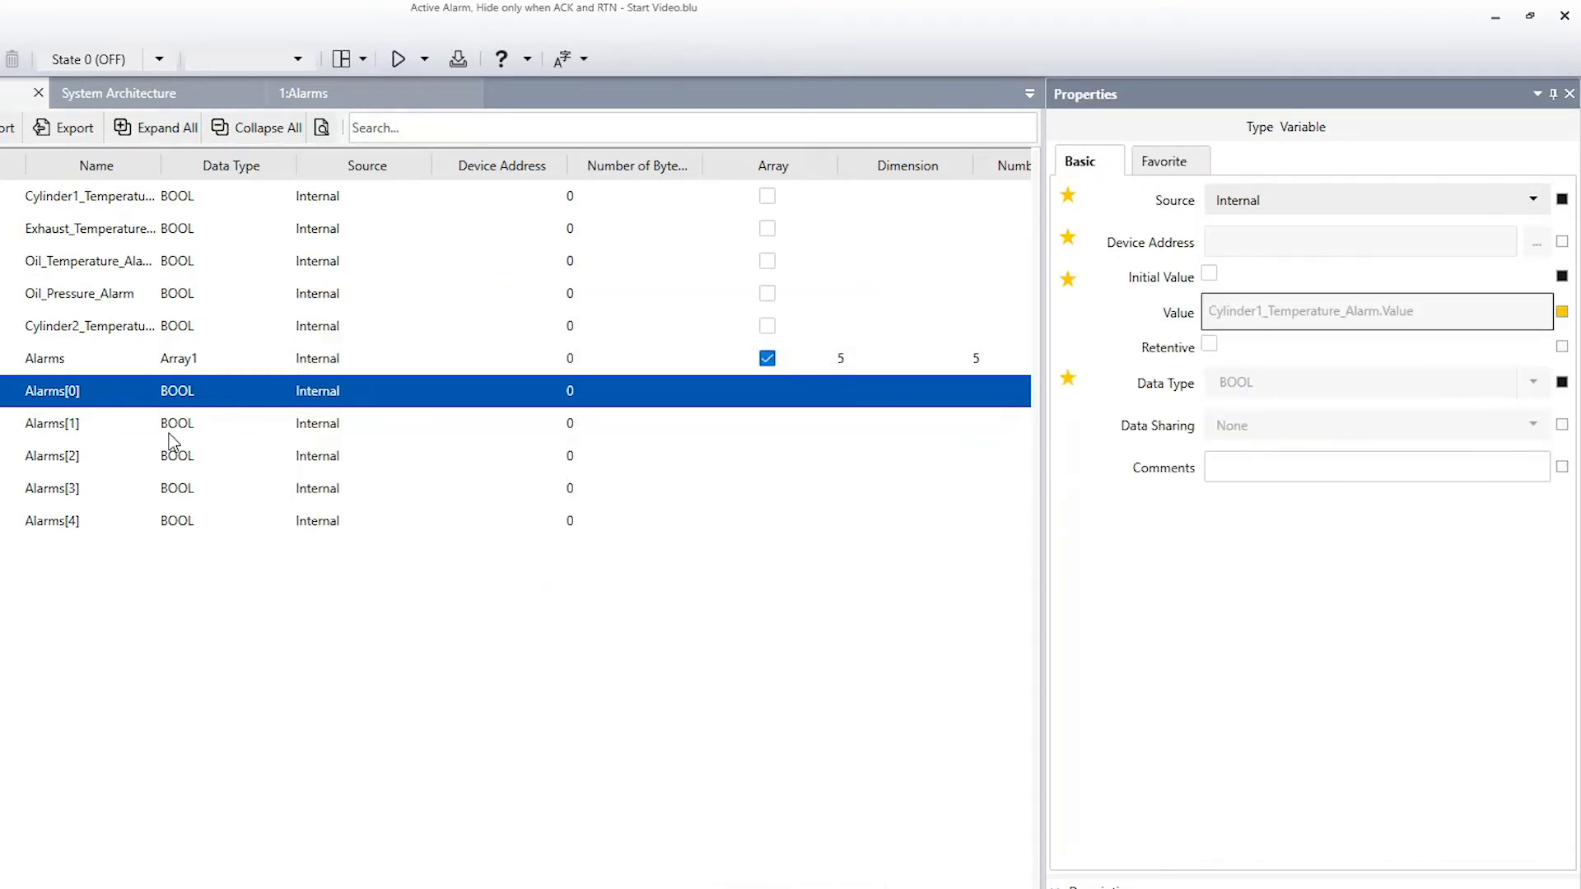
# Step: Link the value of array element Alarms[1] to the variable Cylinder2_Temperature_Alarm
pyautogui.click(169, 425)
pyautogui.click(1562, 311)
pyautogui.click(1481, 465)
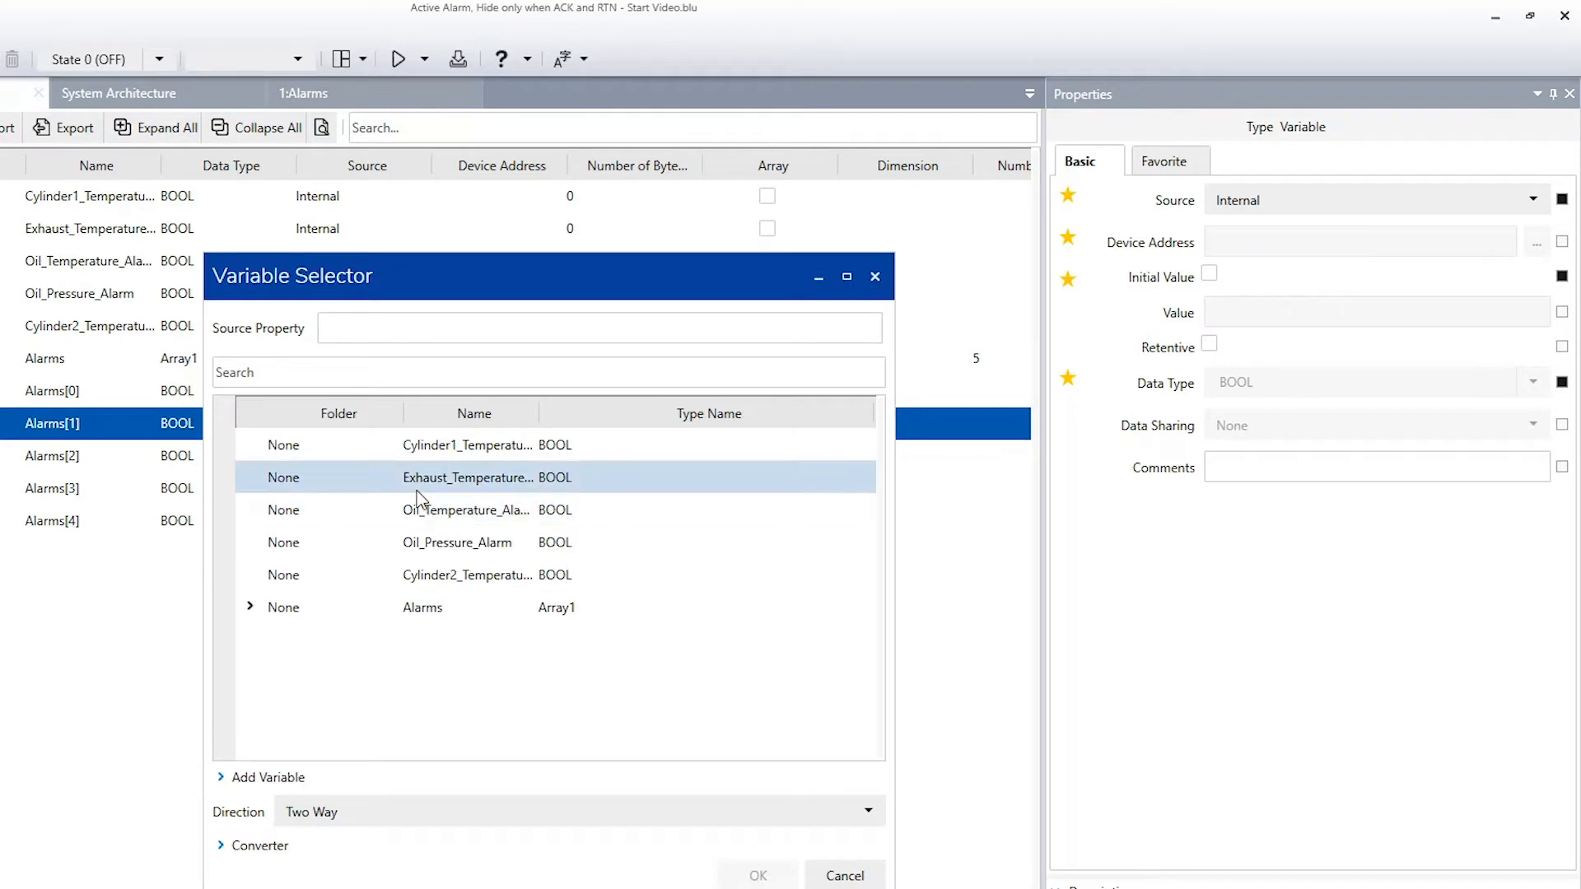
pyautogui.click(428, 576)
pyautogui.click(750, 871)
# Step: Link the value of array element Alarms[2] to the variable Exhaust_Temperature_Alarm
pyautogui.click(158, 461)
pyautogui.click(1561, 311)
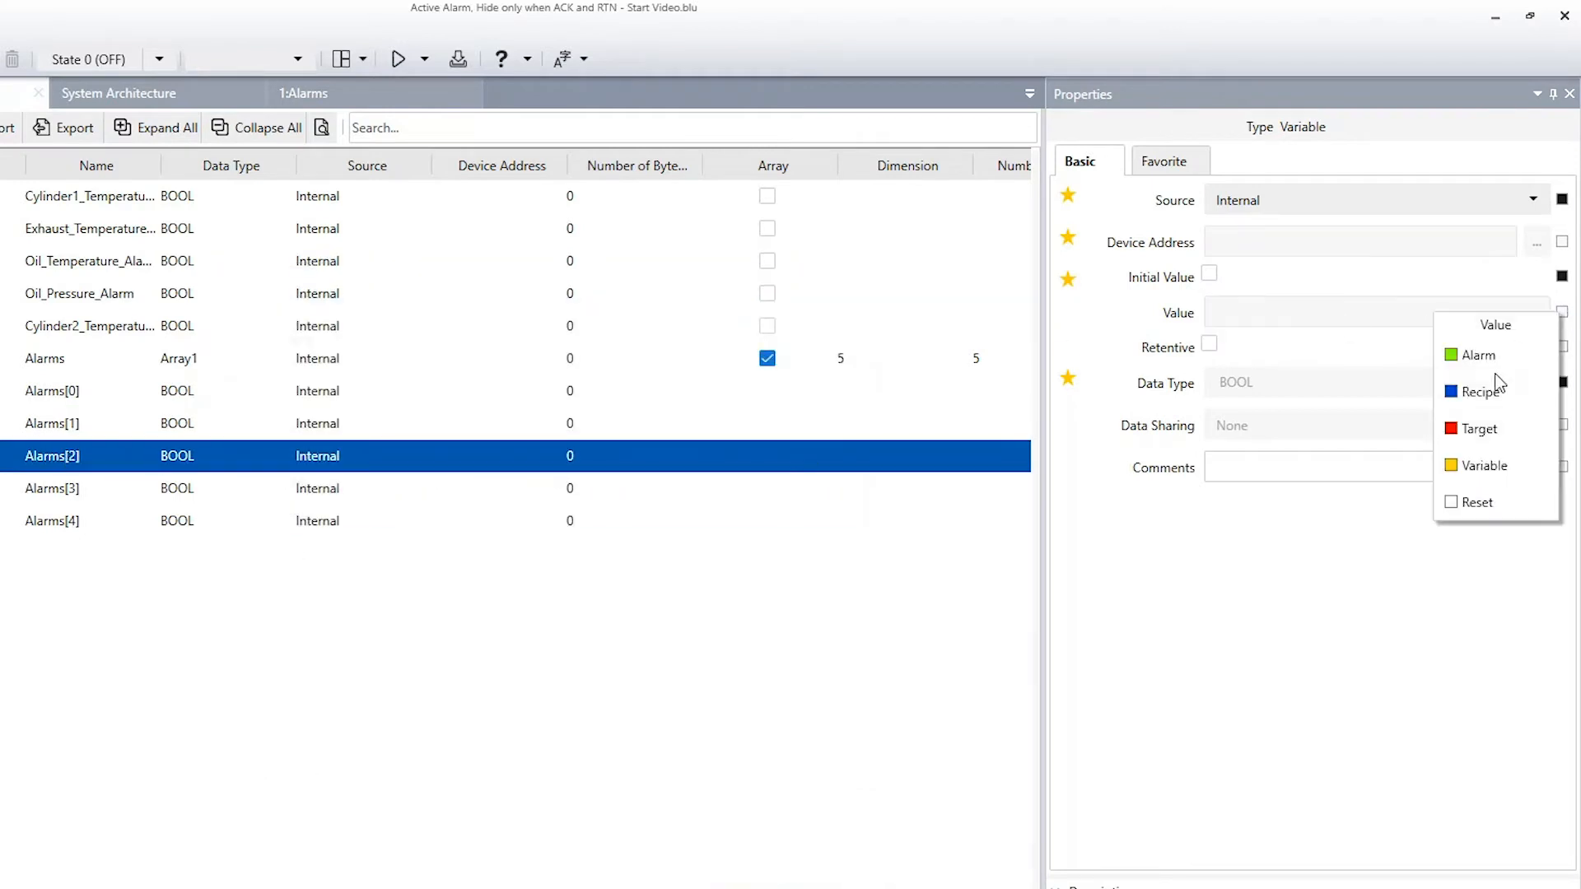
pyautogui.click(1481, 466)
pyautogui.click(490, 519)
pyautogui.click(475, 479)
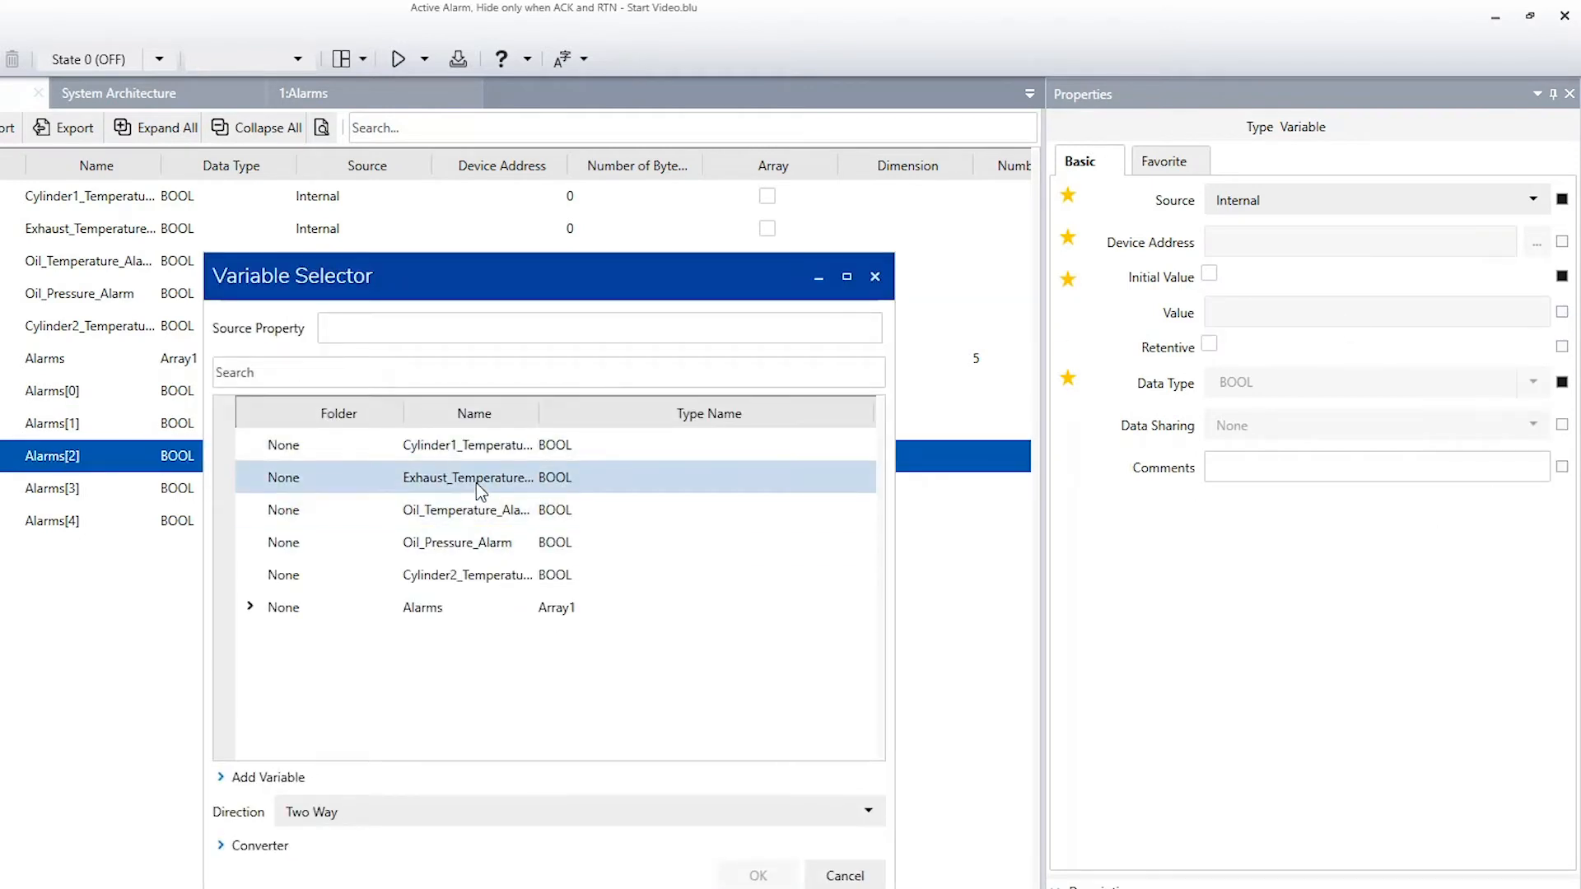
pyautogui.click(755, 874)
# Step: Link the value of array element Alarms[3] to the variable Oil_Pressure_Alarm
pyautogui.click(779, 487)
pyautogui.click(1562, 311)
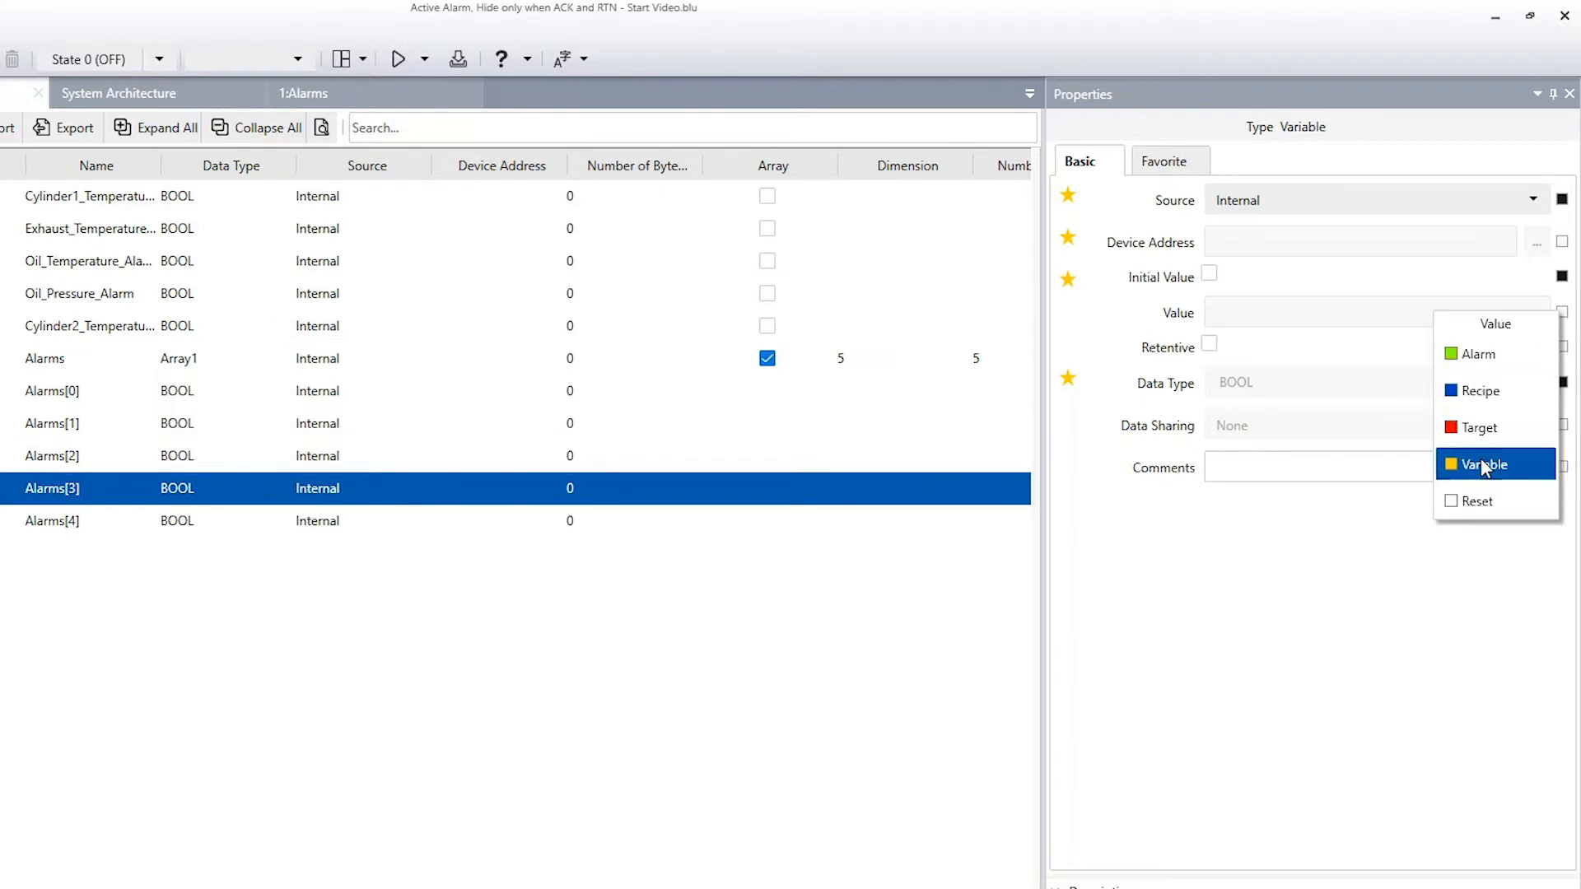
pyautogui.click(1481, 464)
pyautogui.click(458, 542)
pyautogui.click(755, 875)
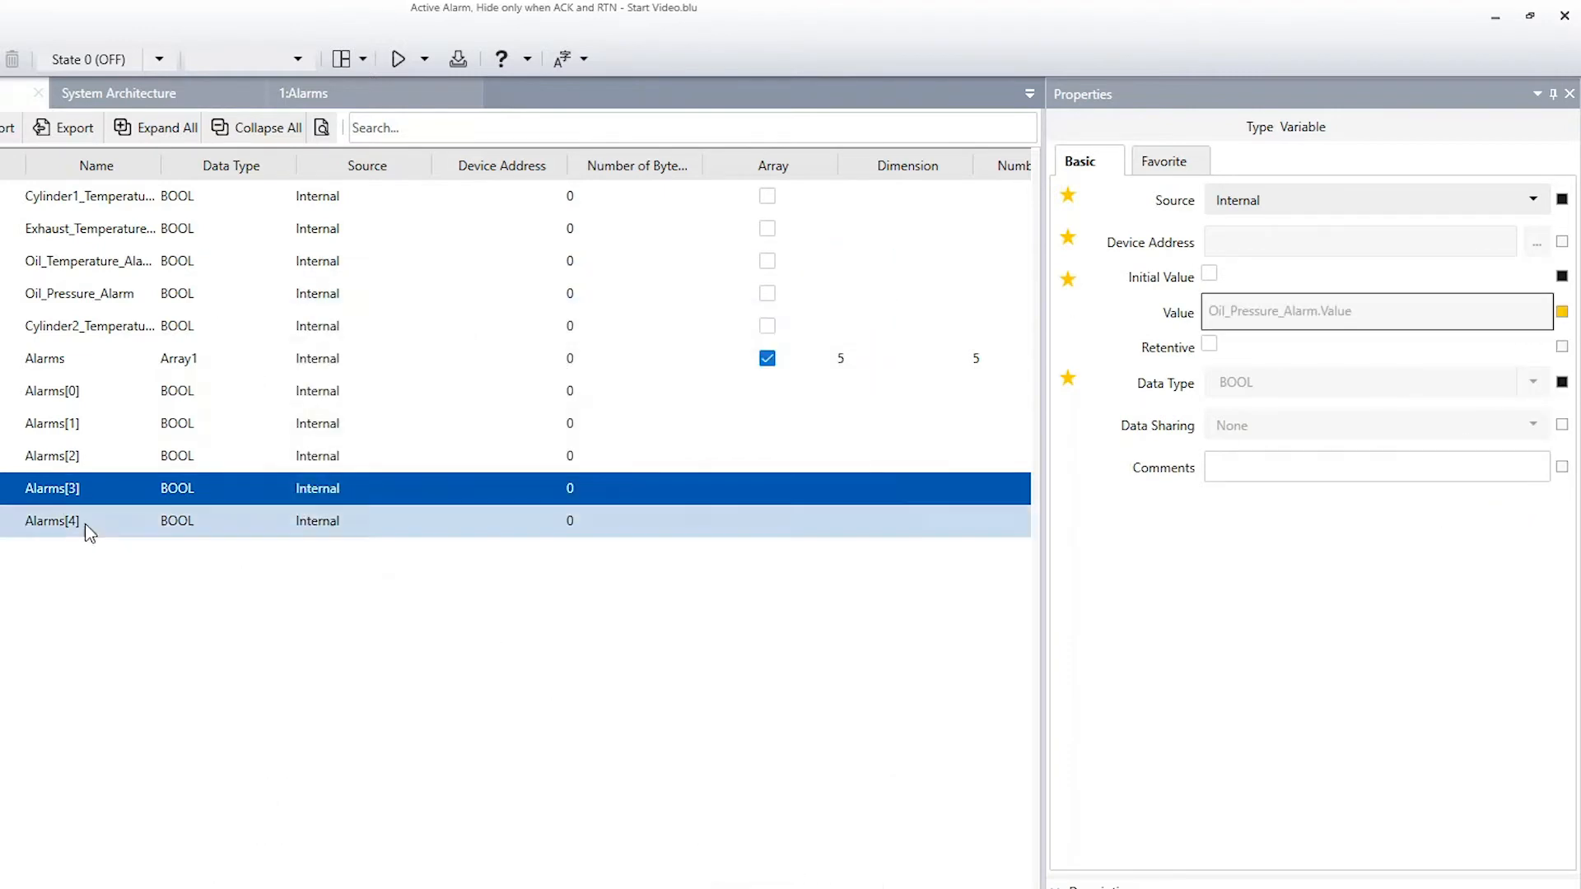
# Step: Link the value of array element Alarms[4] to the variable Oil_Temperature_Alarm
pyautogui.click(83, 520)
pyautogui.click(1561, 311)
pyautogui.click(1481, 465)
pyautogui.click(250, 606)
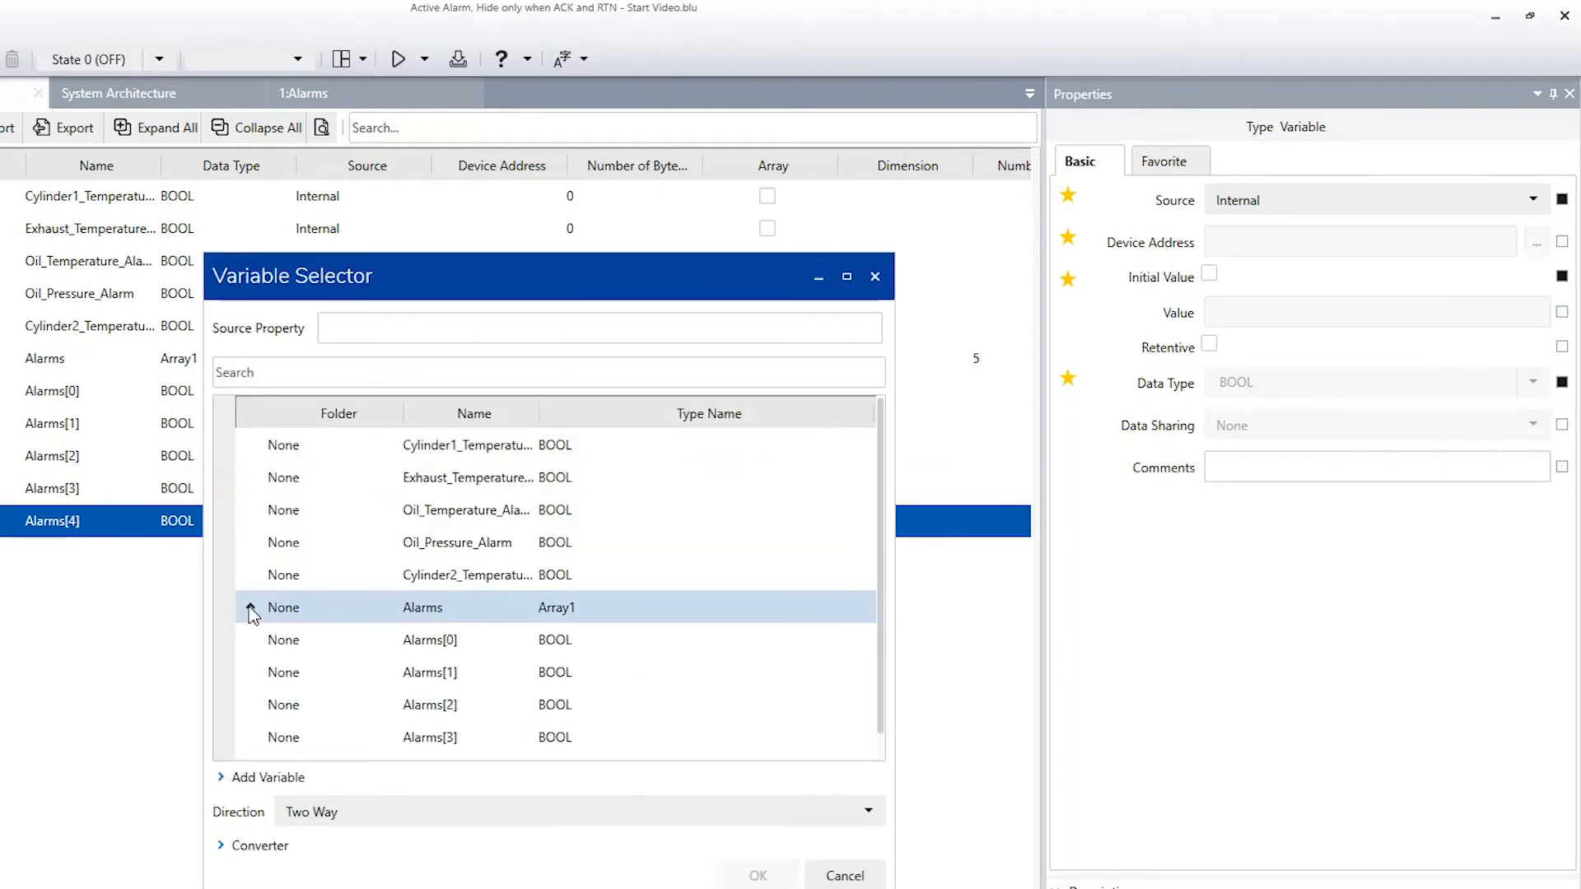
pyautogui.click(427, 511)
pyautogui.click(756, 874)
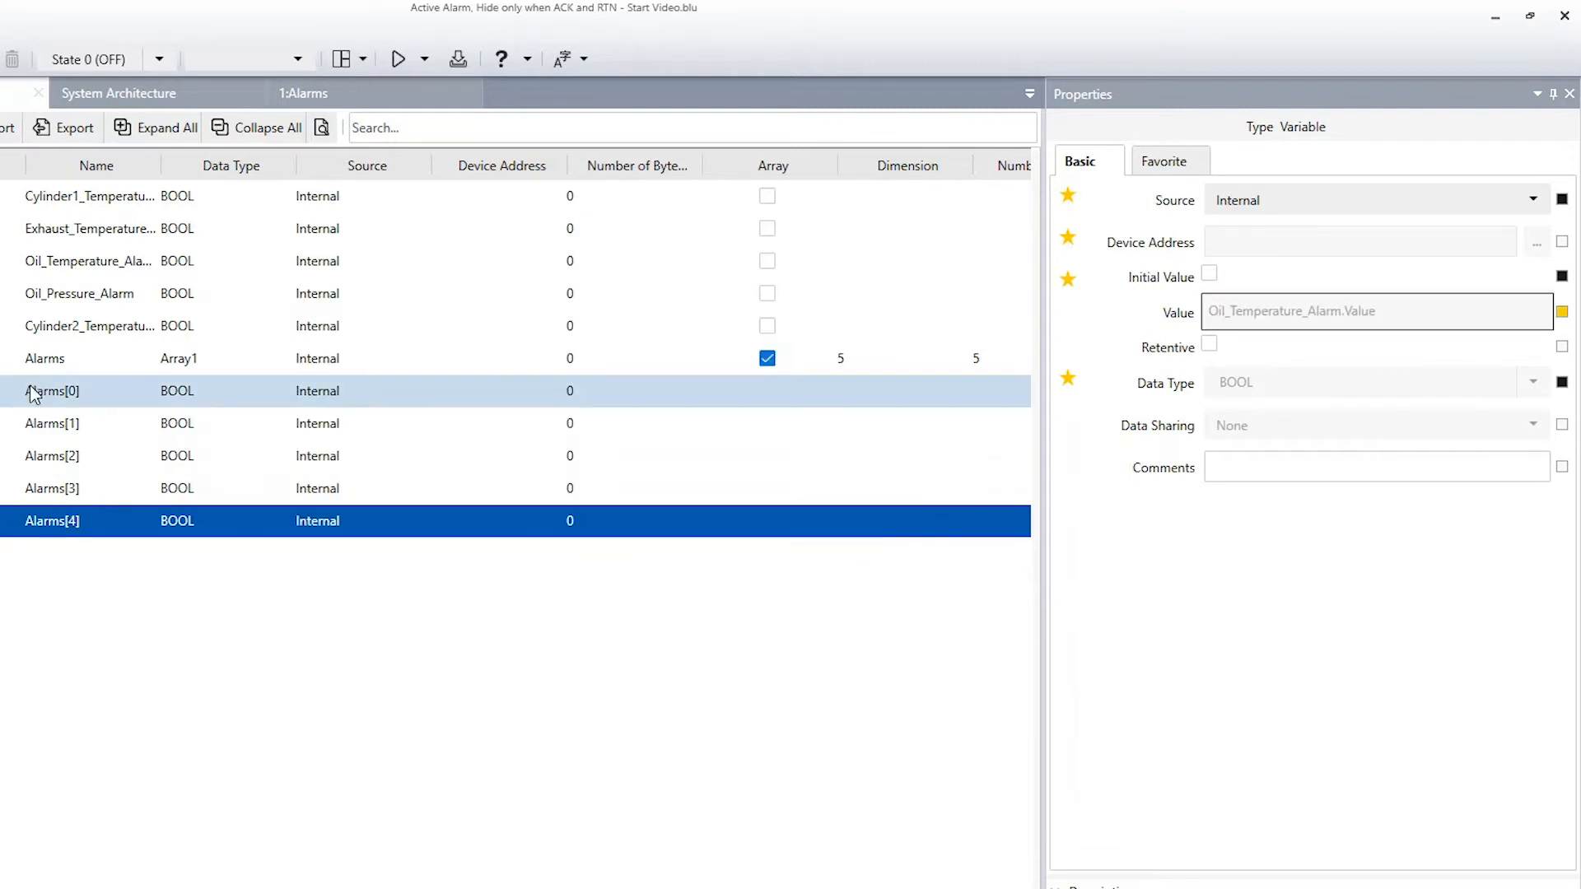
# Step: Check the linked value of each array element from Alarms[0] to Alarms[4]
pyautogui.click(45, 390)
pyautogui.click(41, 423)
pyautogui.click(37, 459)
pyautogui.click(31, 481)
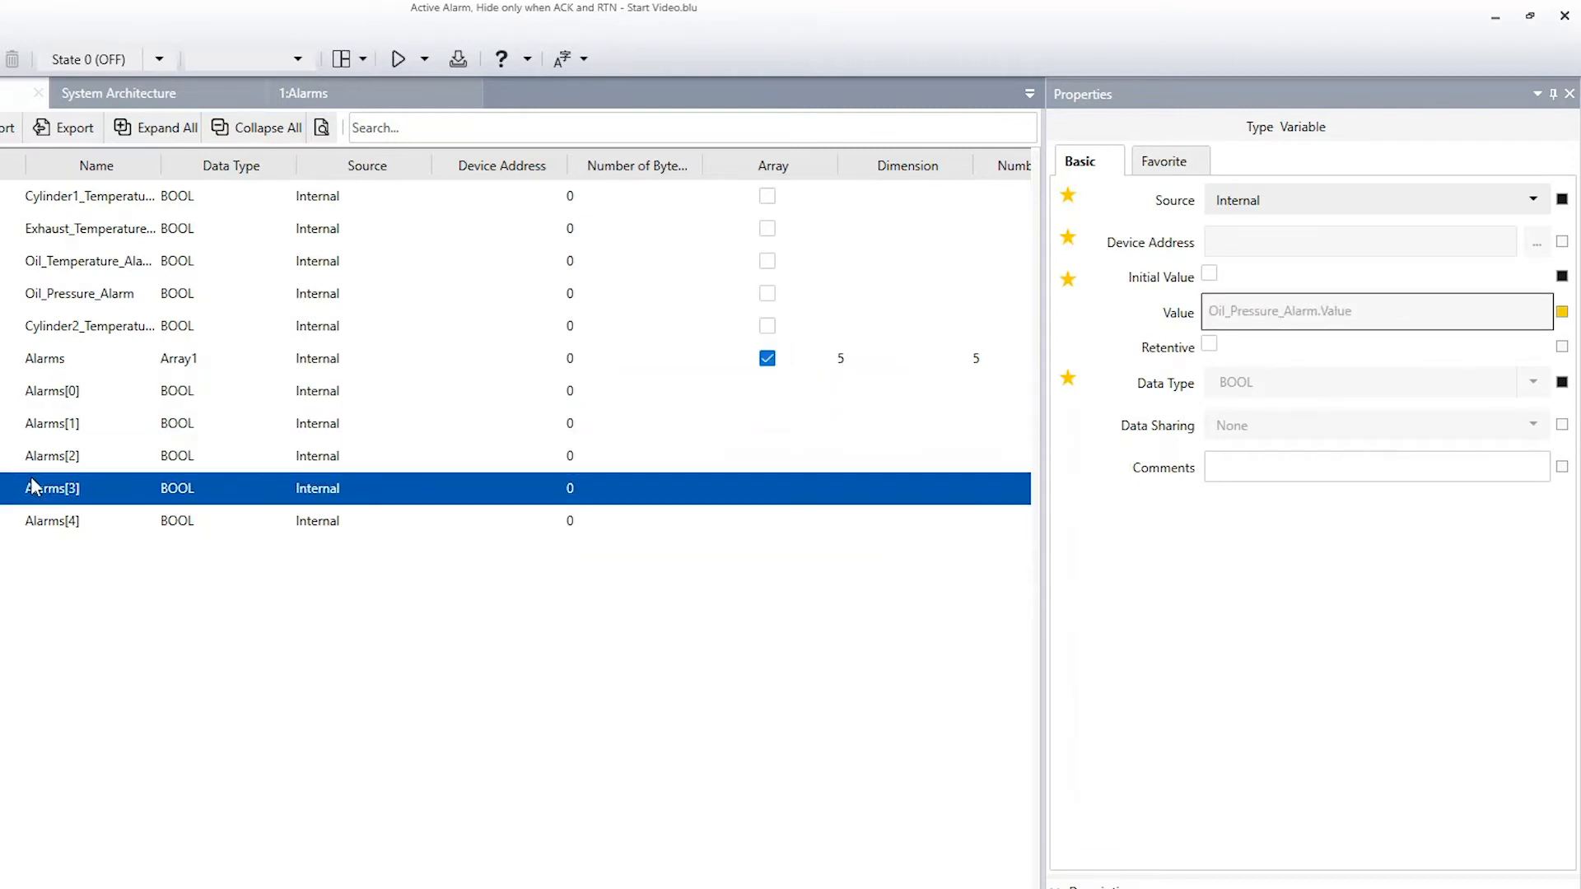
pyautogui.click(30, 524)
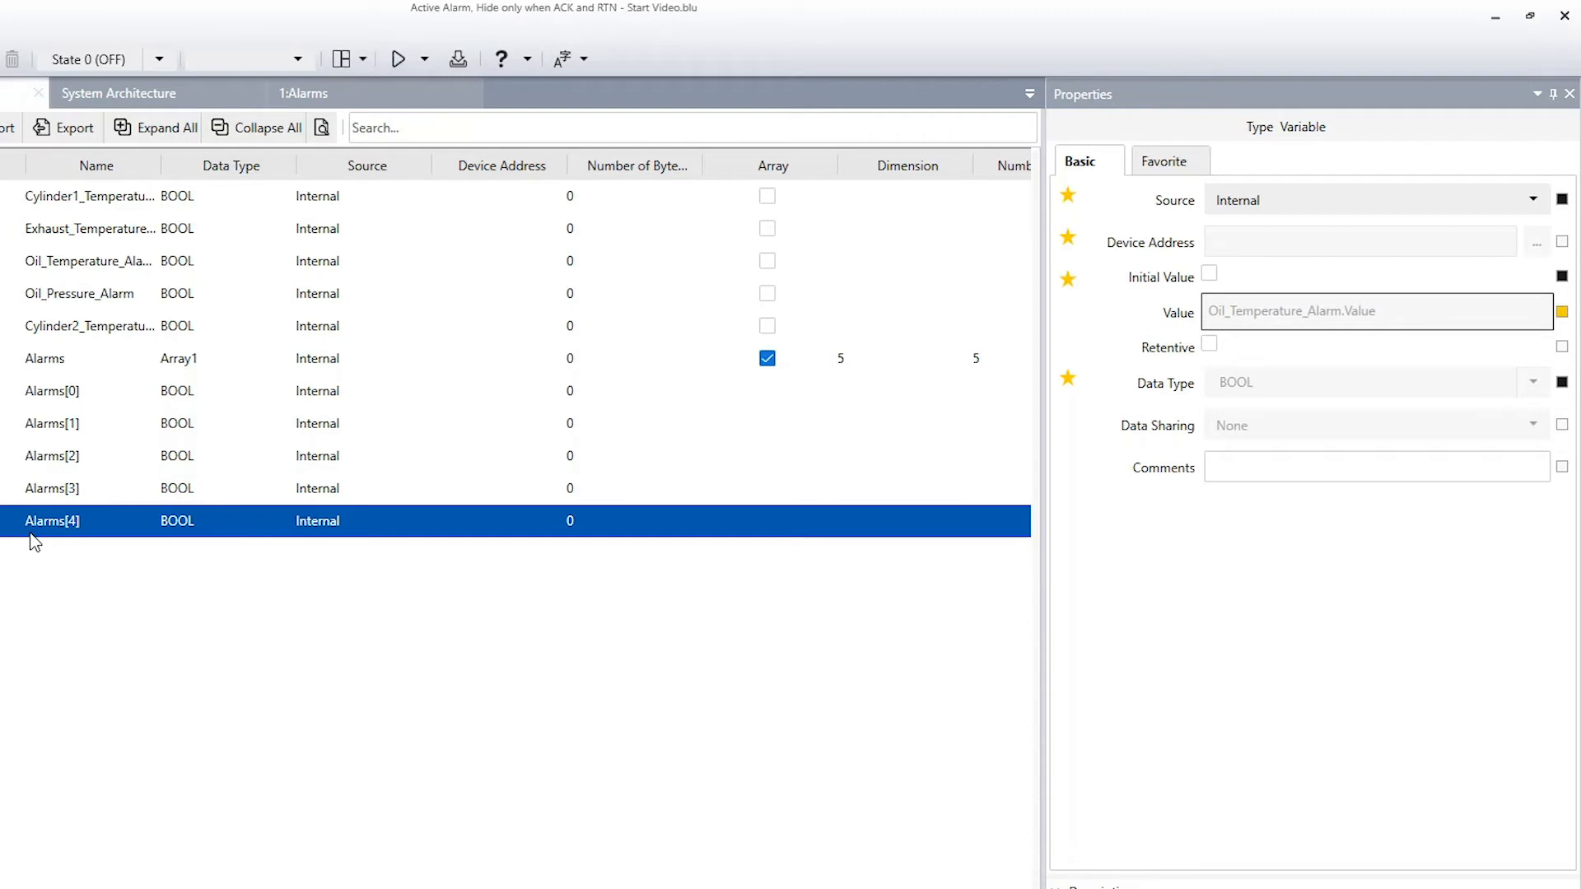
pyautogui.doubleClick(68, 359)
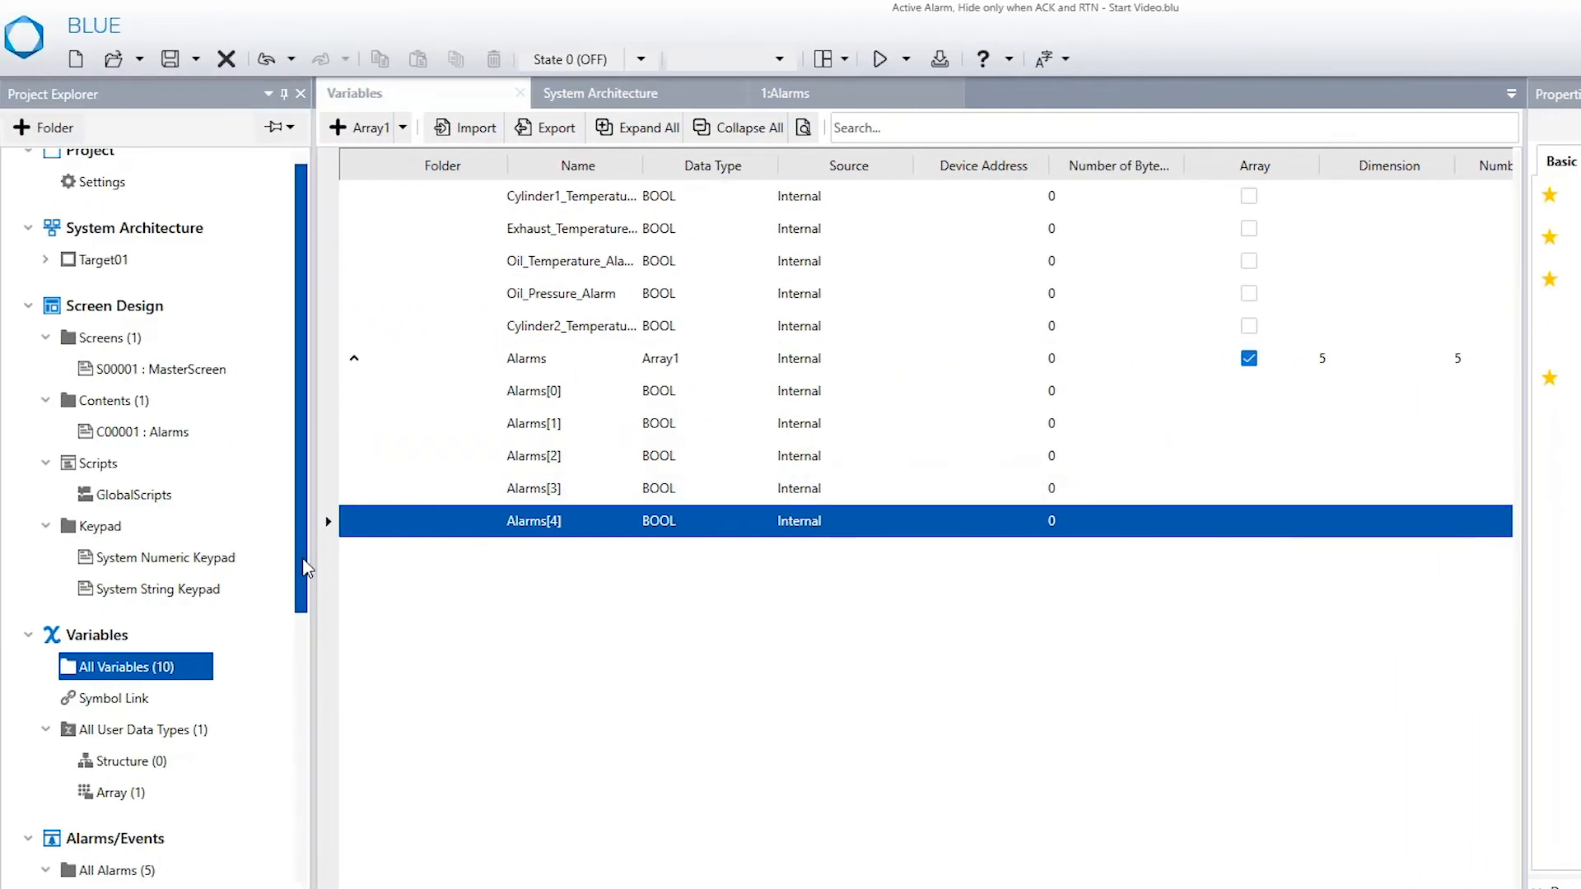
# Step: Open the Bool Alarm list of AlarmGroup1 and replace the variable Cylinder1_Temperature_Alarm with array element Alarms[0]
pyautogui.scroll(-5, 304, 568)
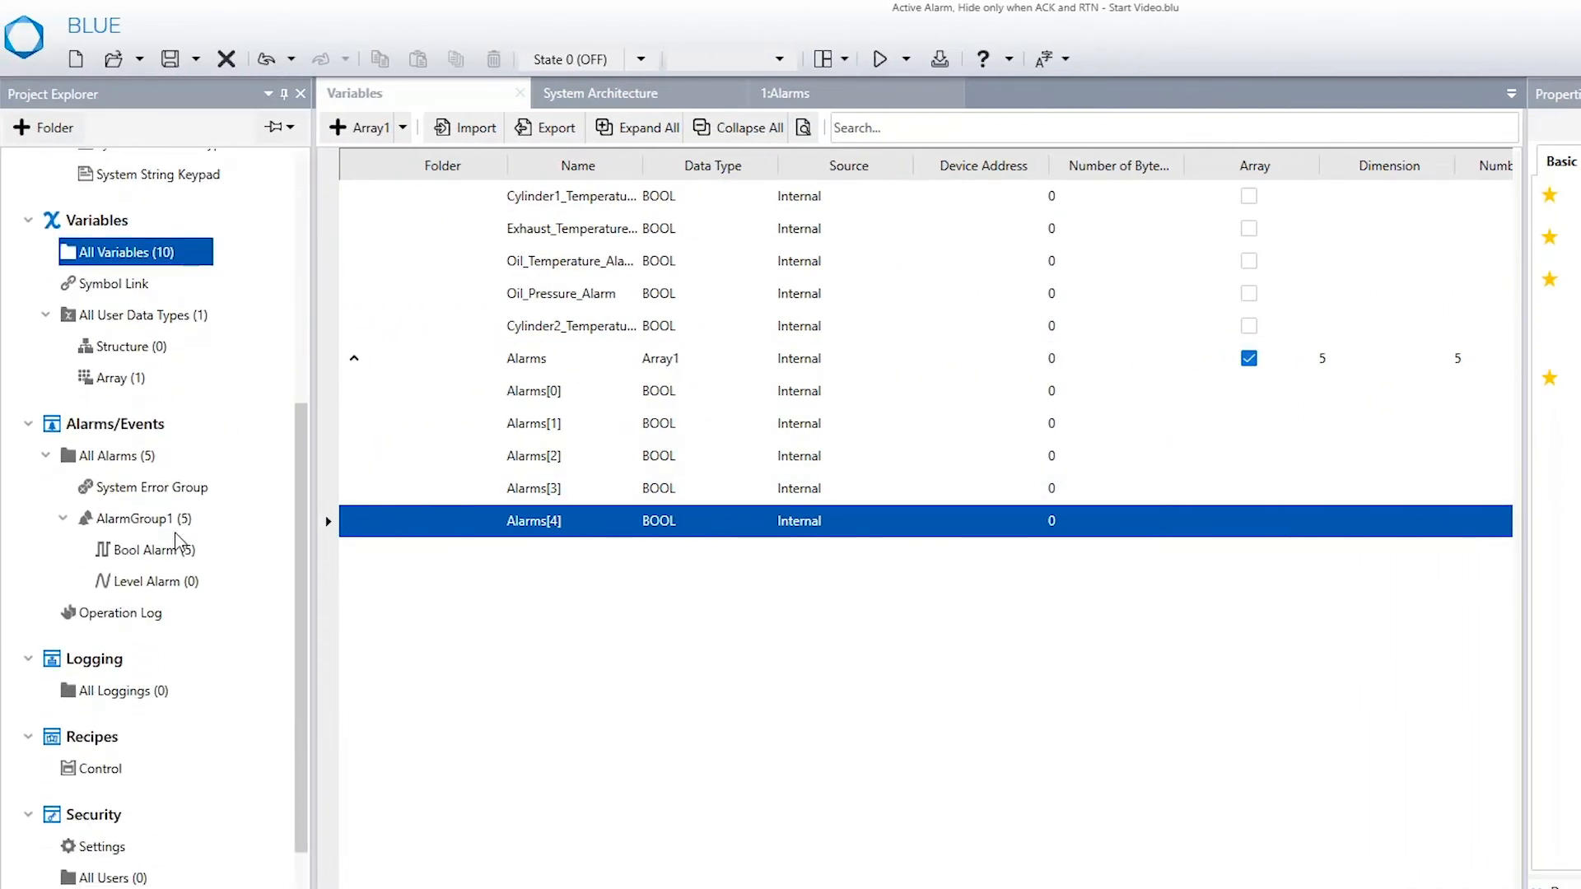
pyautogui.doubleClick(166, 558)
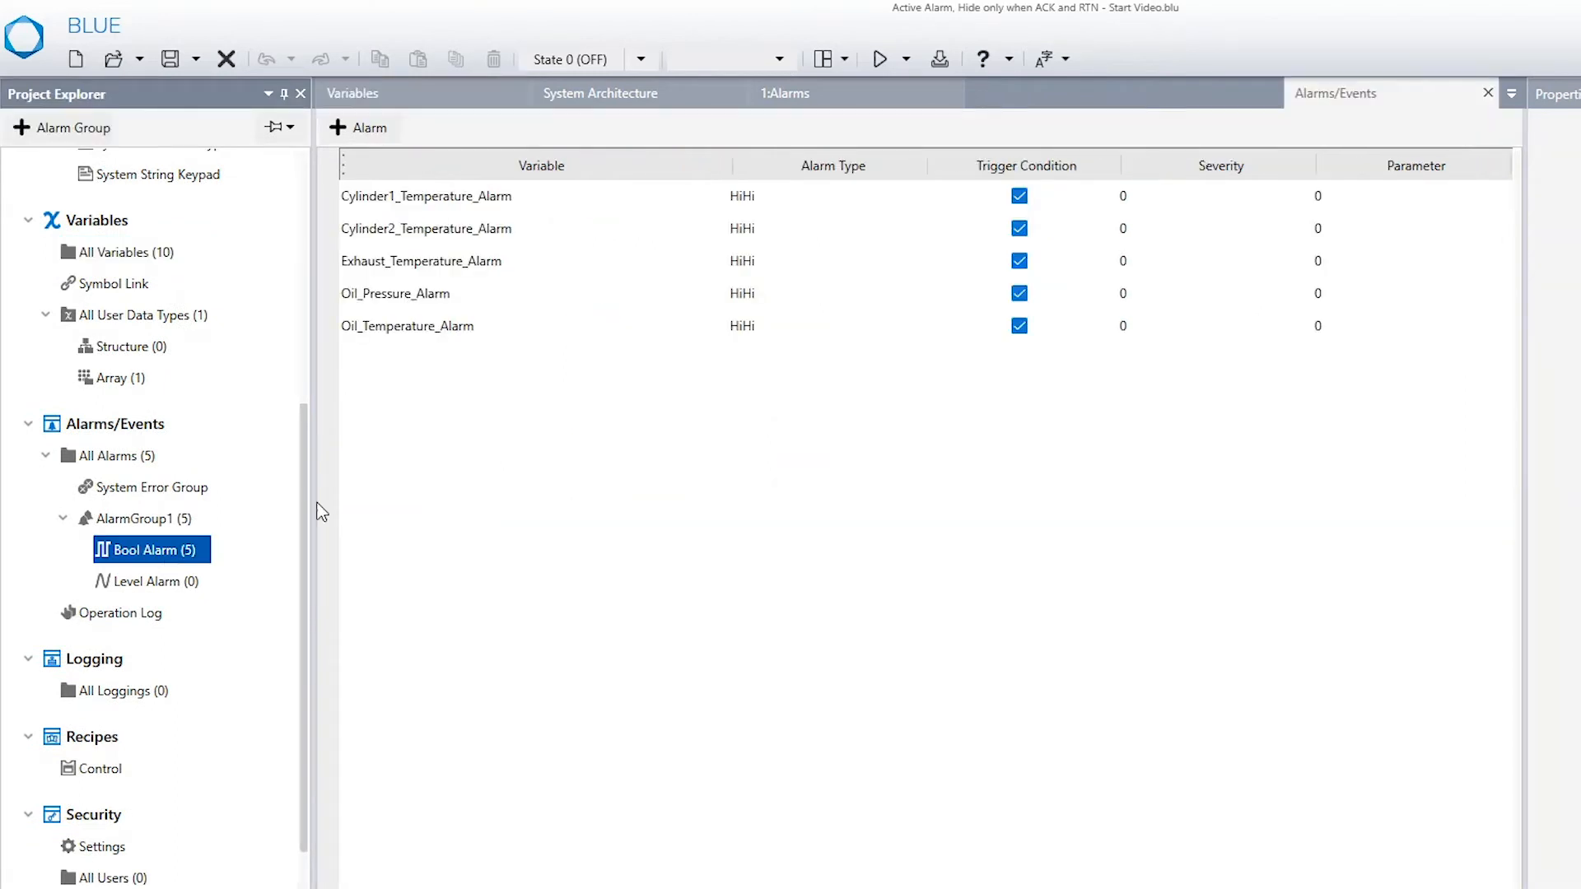
pyautogui.click(756, 198)
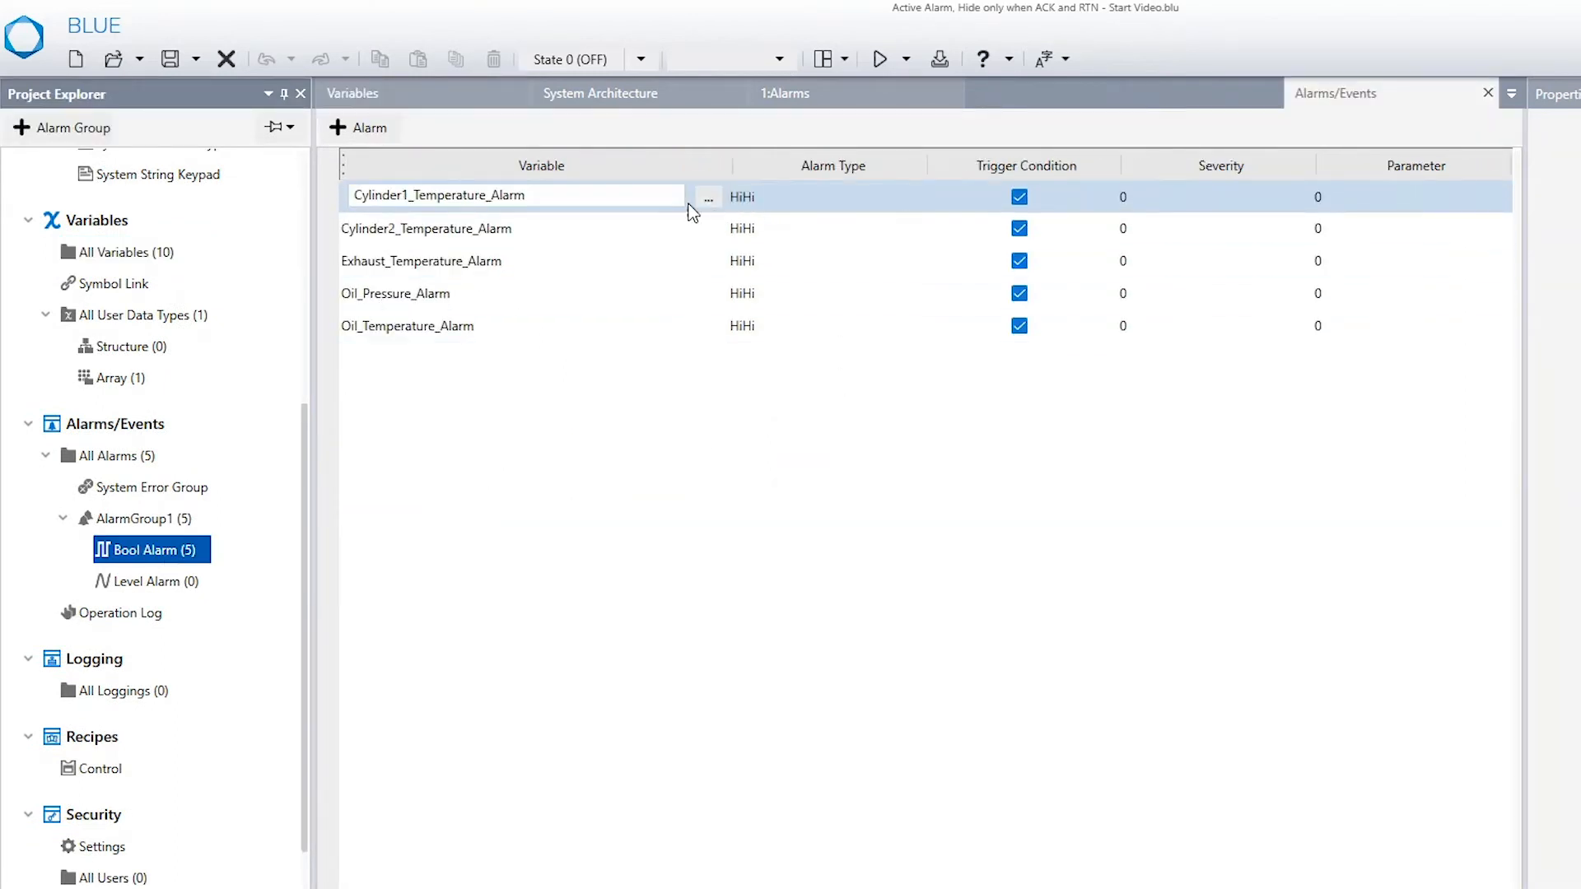
pyautogui.click(573, 196)
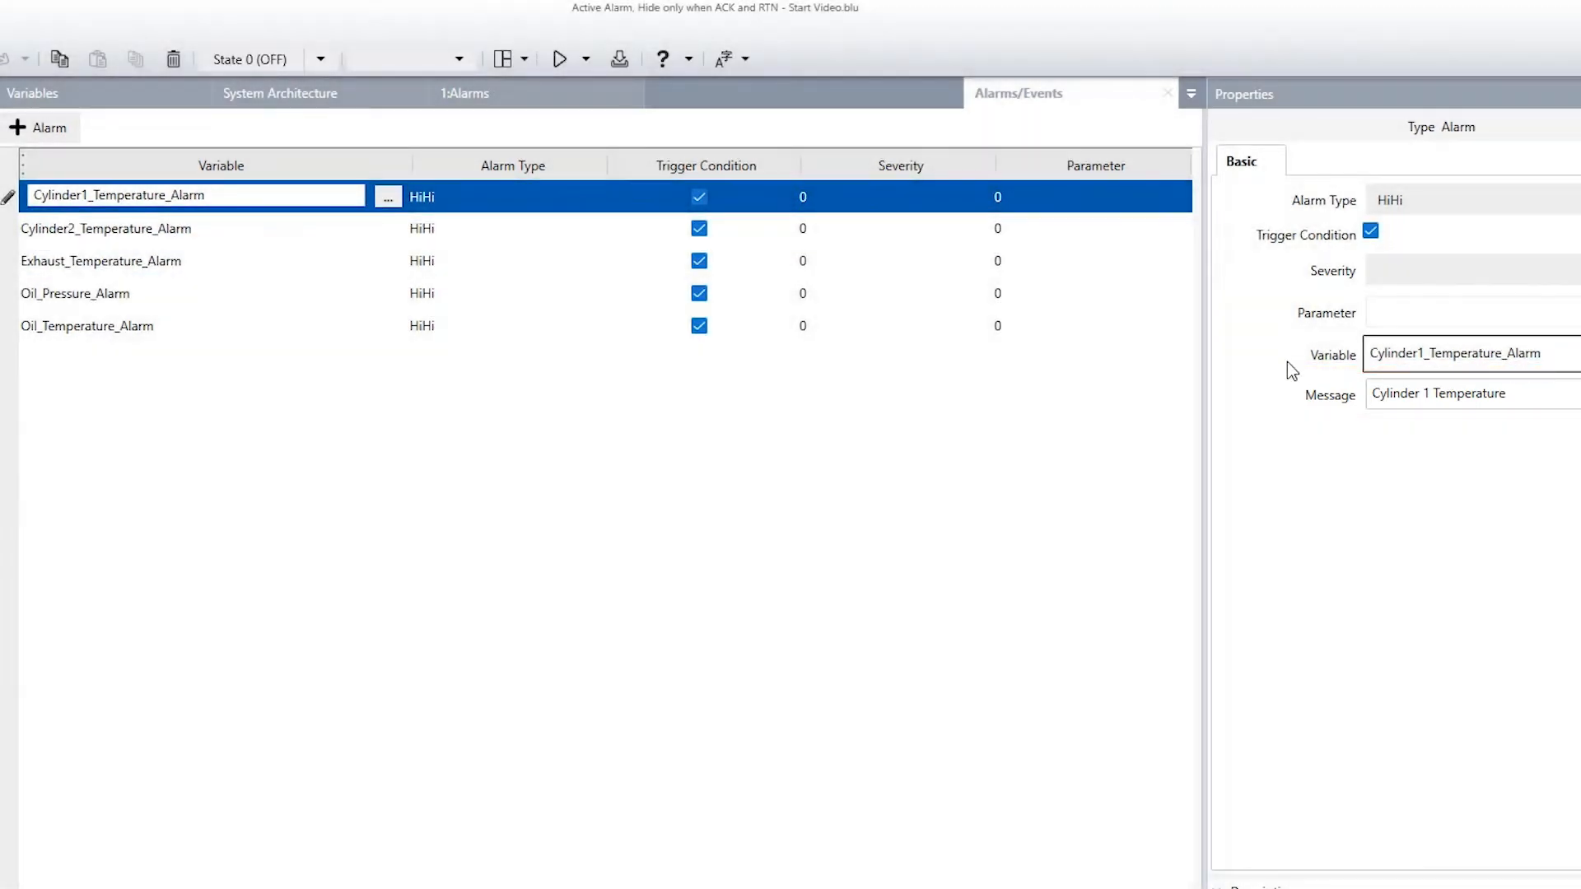
pyautogui.click(388, 196)
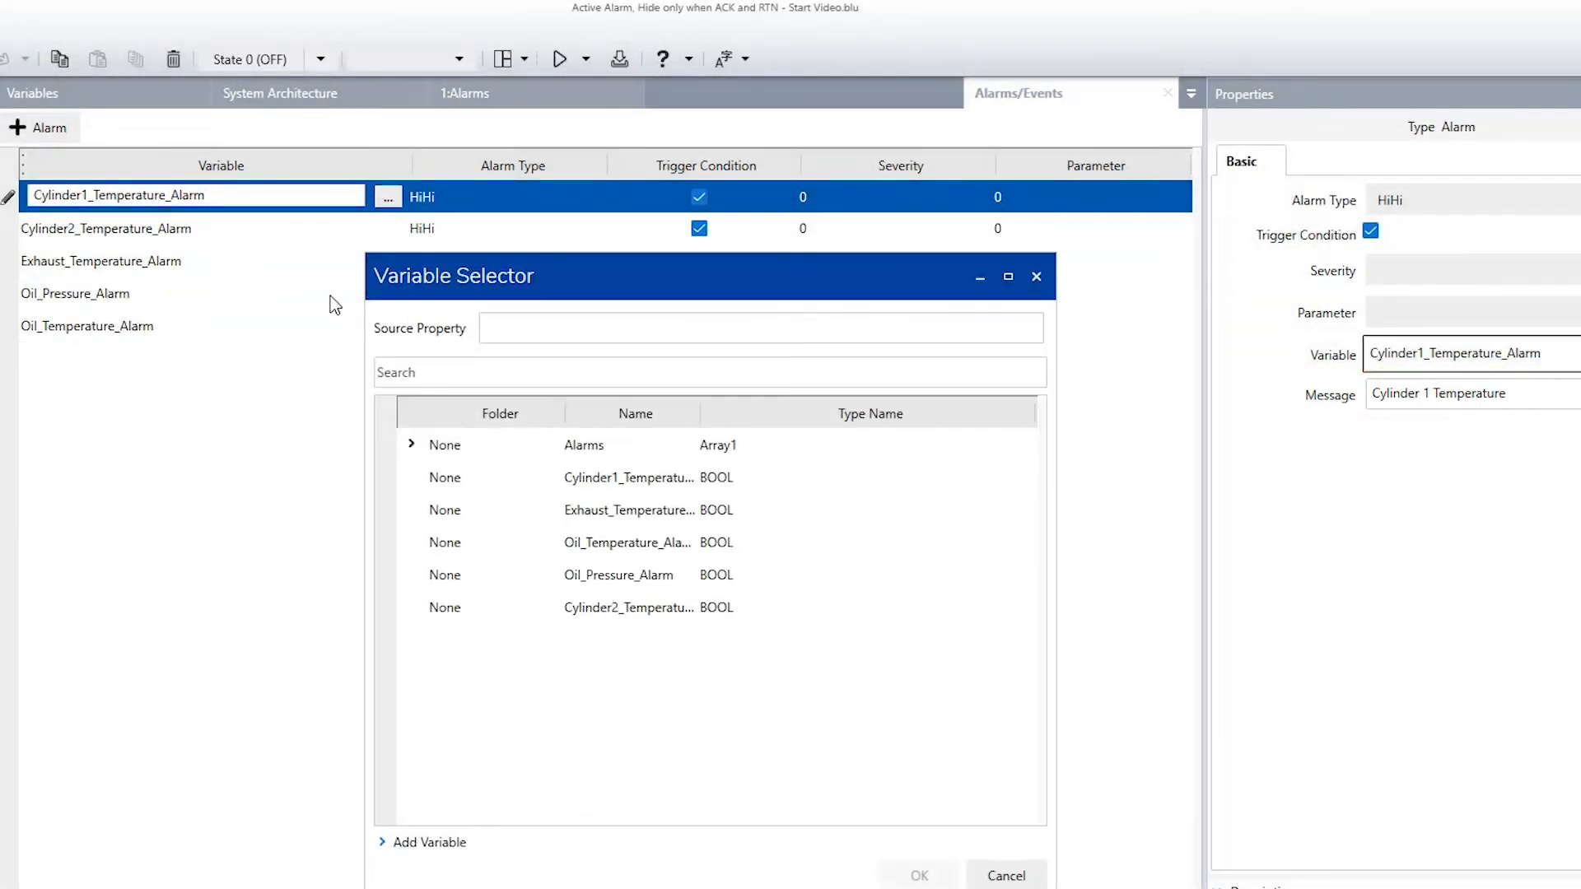
pyautogui.click(411, 445)
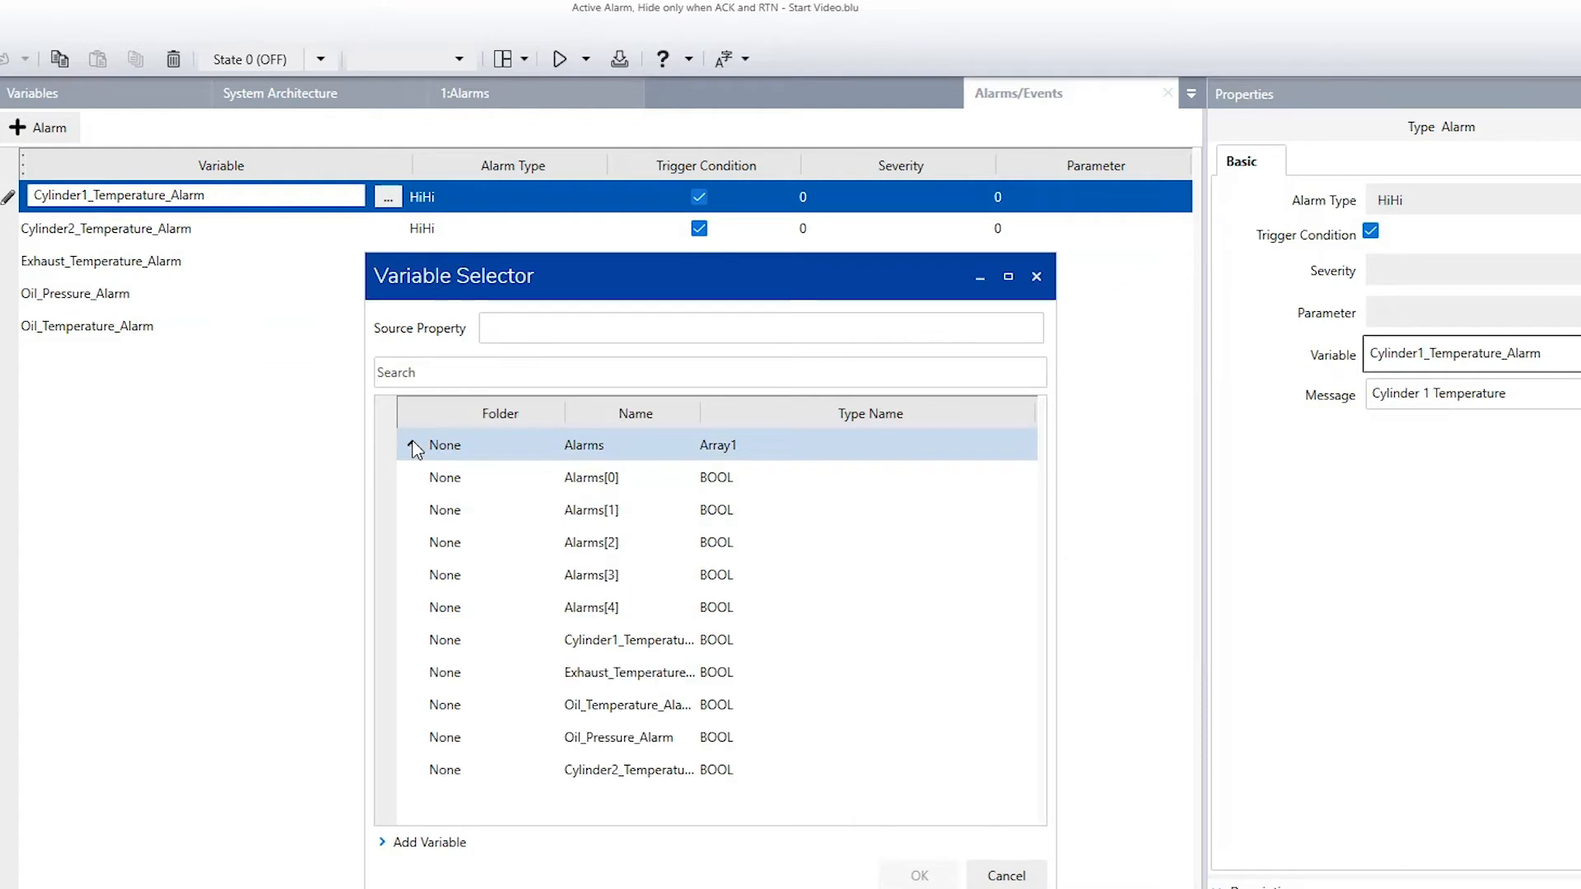
pyautogui.click(585, 482)
pyautogui.click(919, 876)
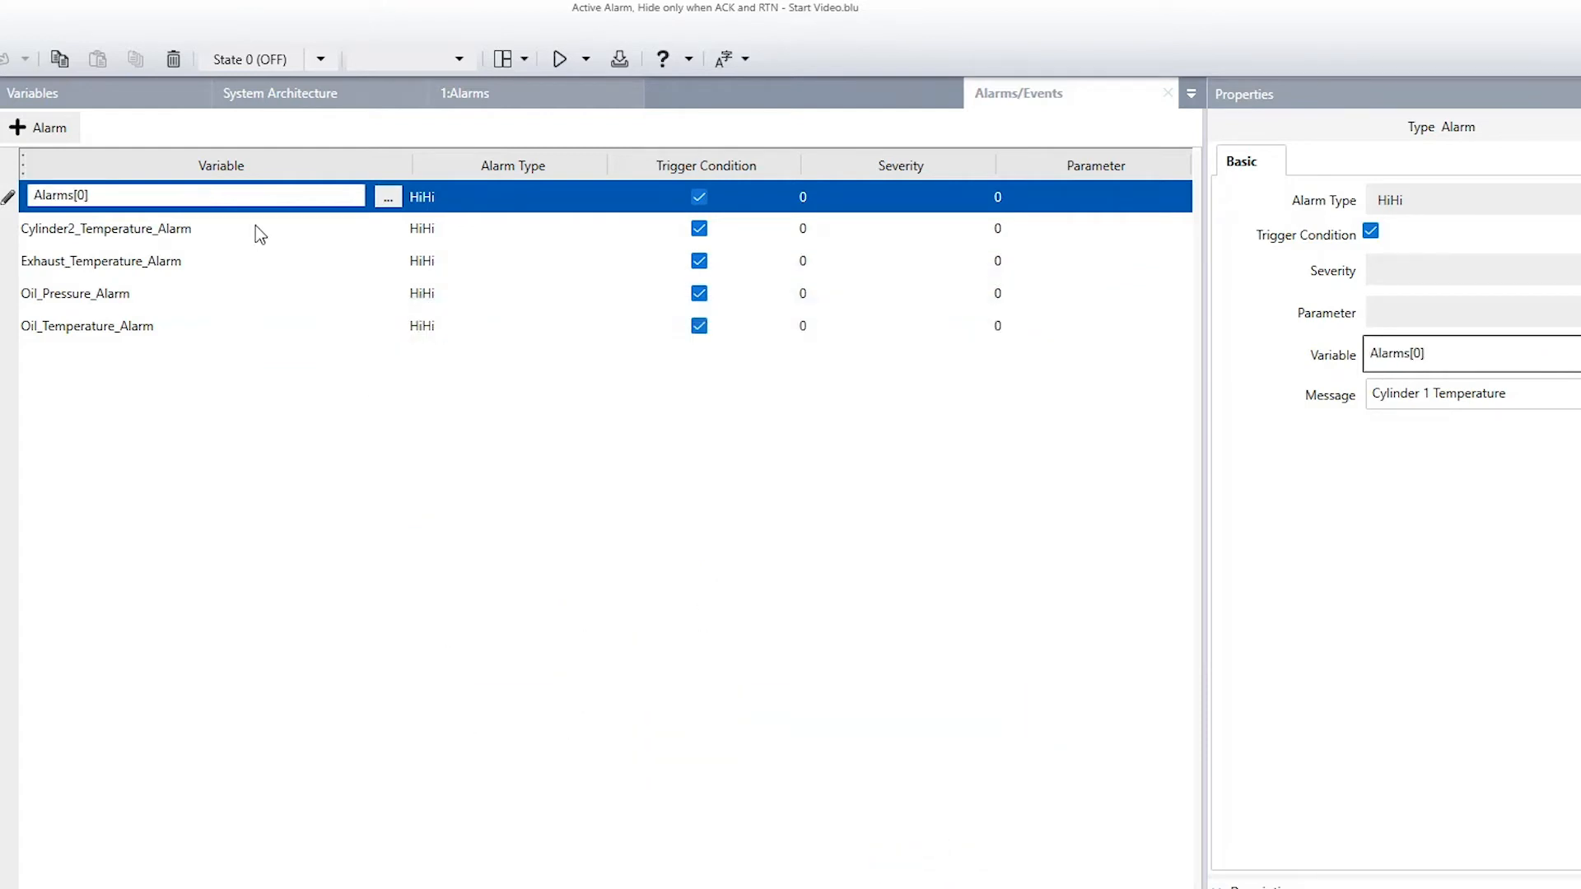
# Step: Replace the variable of the Cylinder2_Temperature_Alarm entry with array element Alarms[1]
pyautogui.click(389, 230)
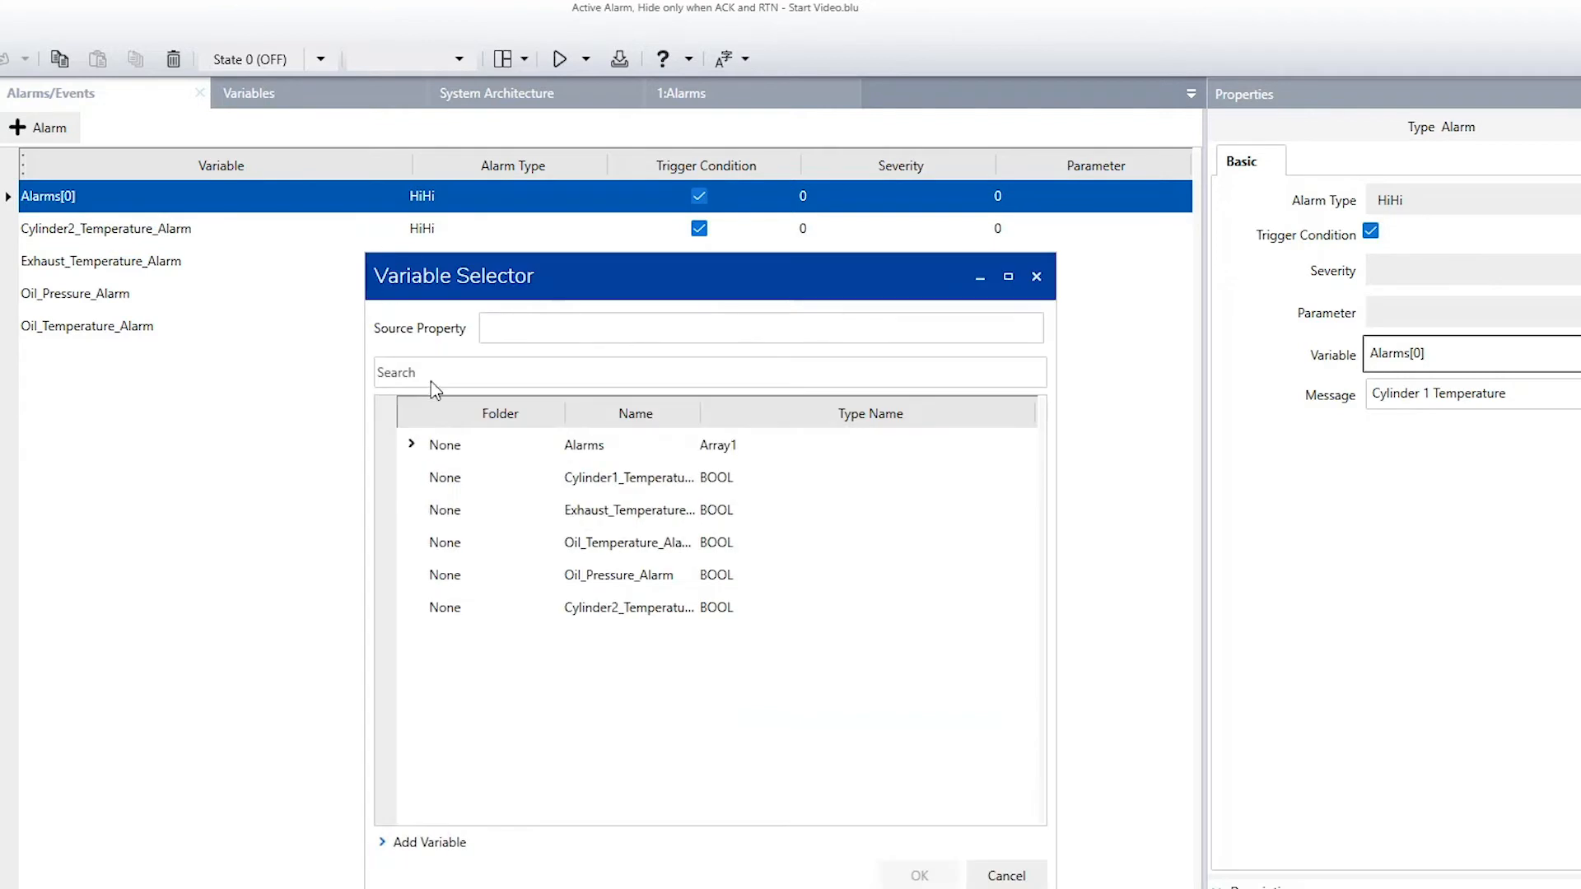
pyautogui.click(414, 444)
pyautogui.click(527, 511)
pyautogui.click(919, 876)
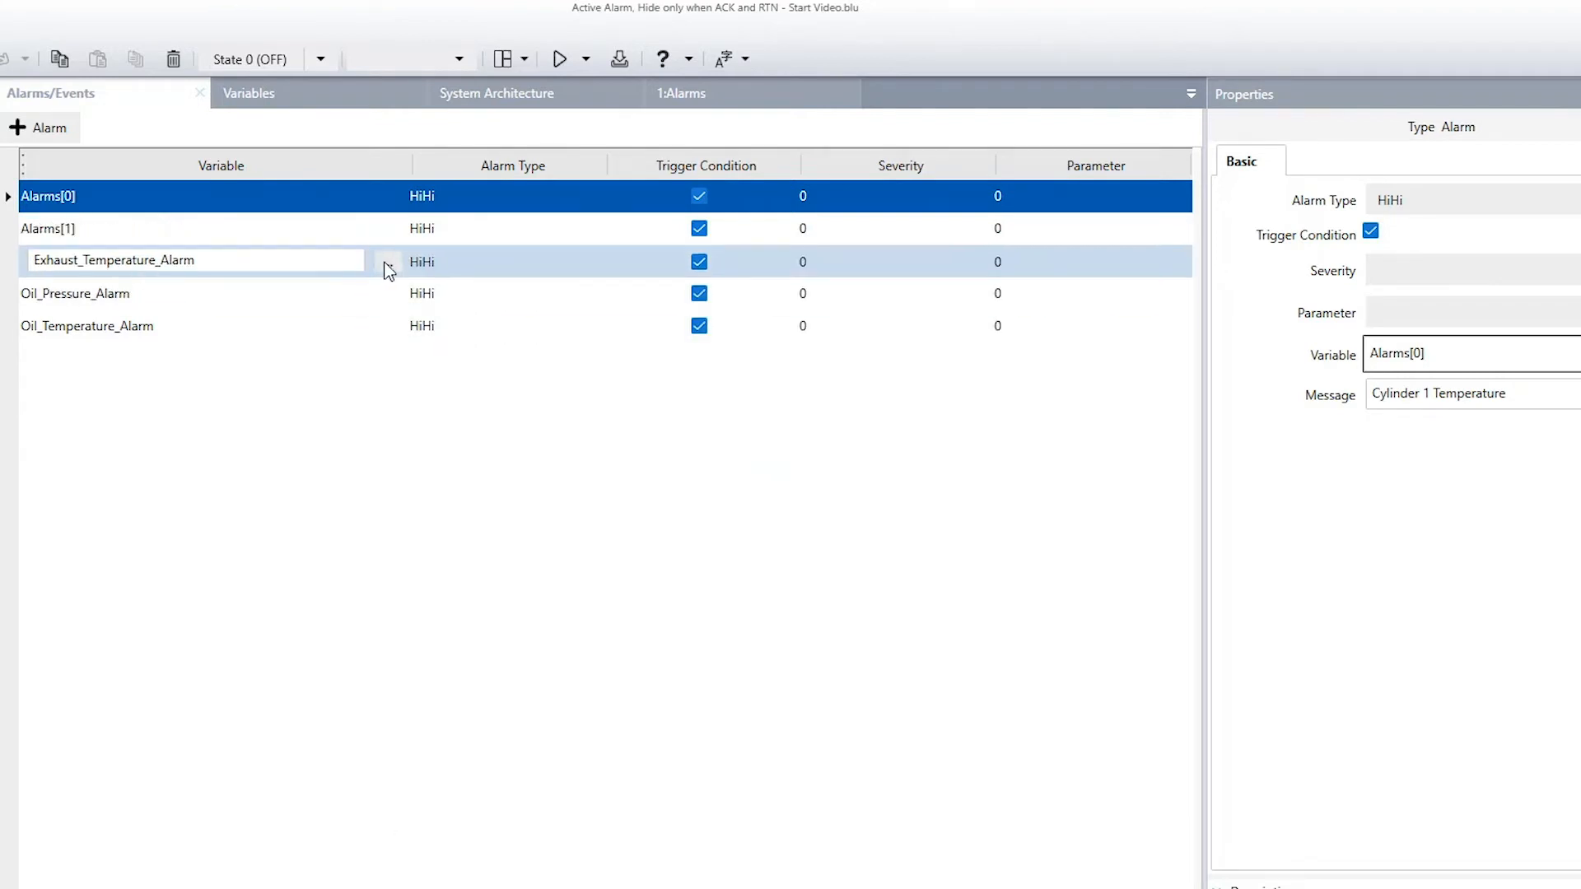
# Step: Replace the variable of the Exhaust_Temperature_Alarm entry with array element Alarms[2]
pyautogui.click(390, 262)
pyautogui.click(413, 444)
pyautogui.click(586, 543)
pyautogui.click(919, 876)
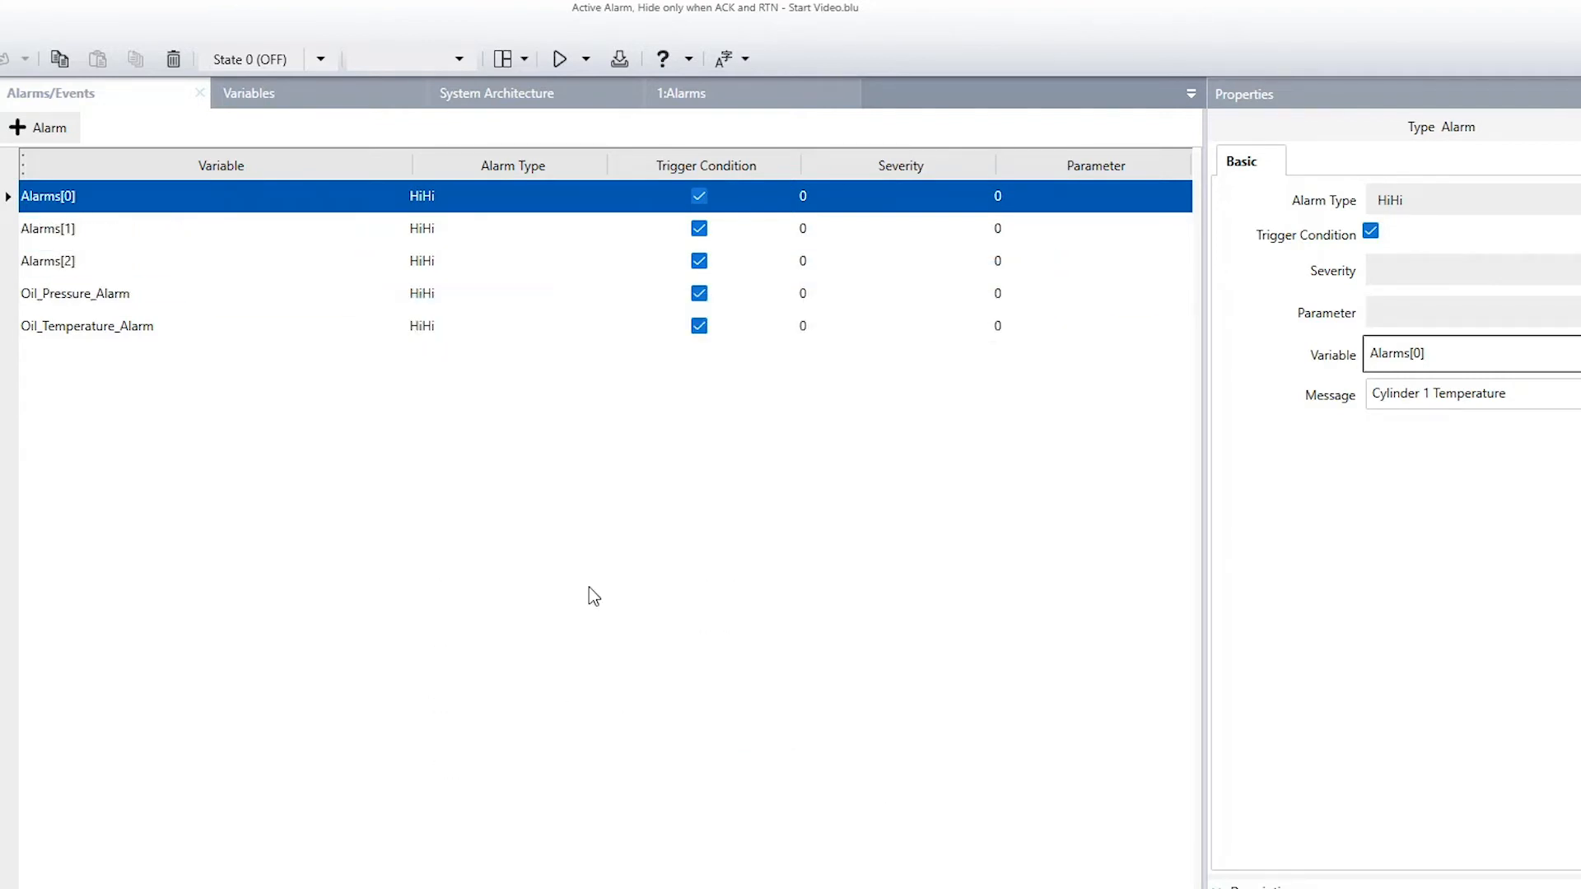
# Step: Replace the variable of the Oil_Pressure_Alarm entry with array element Alarms[3]
pyautogui.click(389, 296)
pyautogui.click(414, 444)
pyautogui.click(574, 574)
pyautogui.click(918, 876)
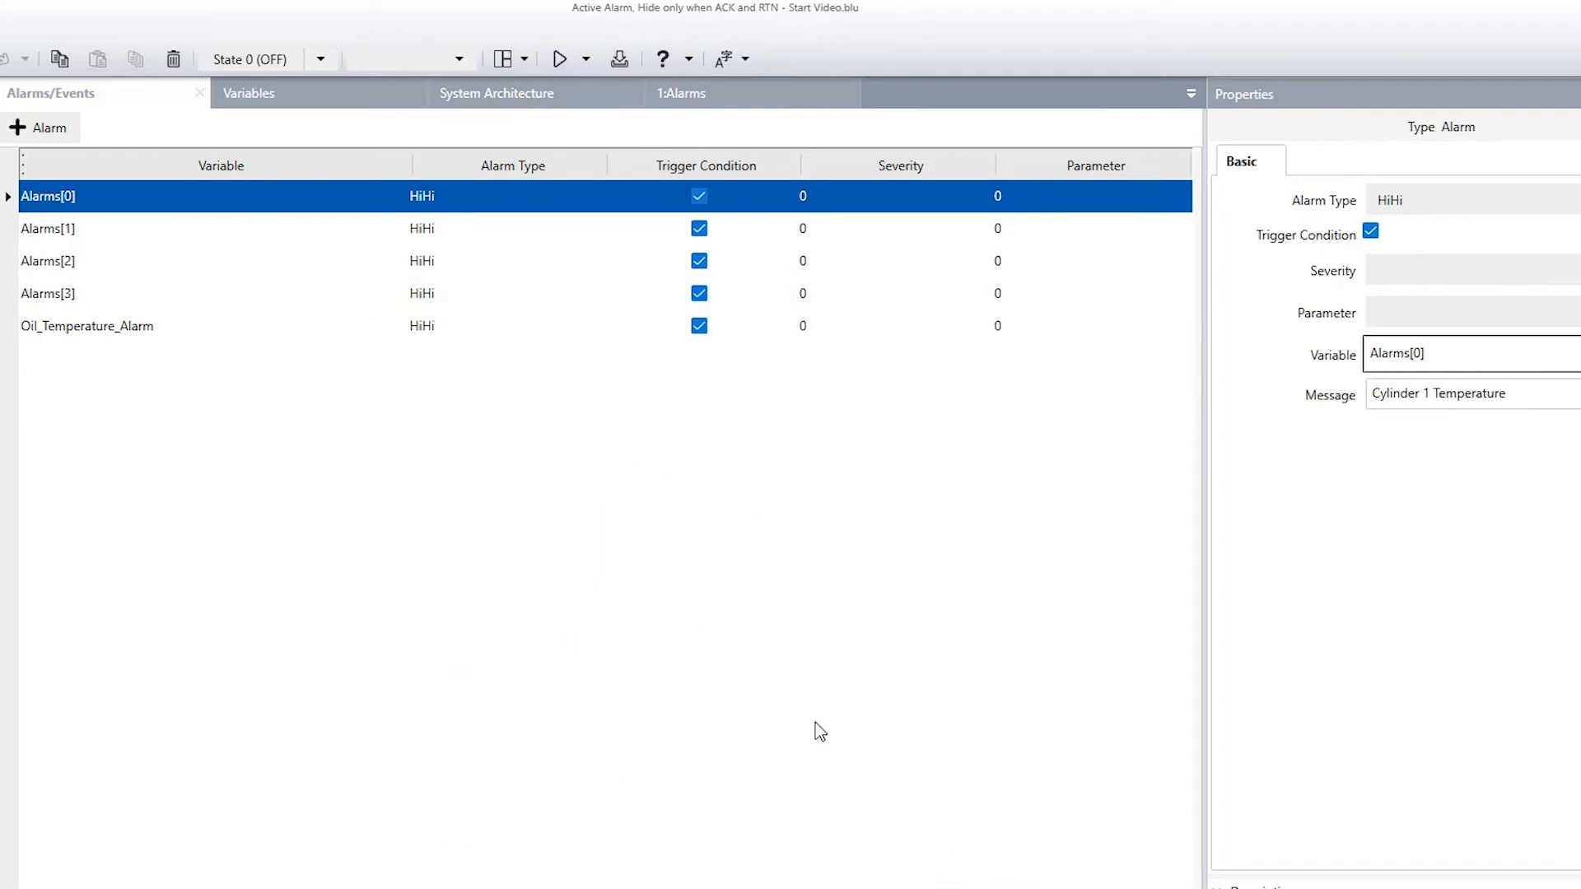
# Step: Replace the variable of the Oil_Temperature_Alarm entry with array element Alarms[4]
pyautogui.click(389, 328)
pyautogui.click(412, 445)
pyautogui.doubleClick(576, 607)
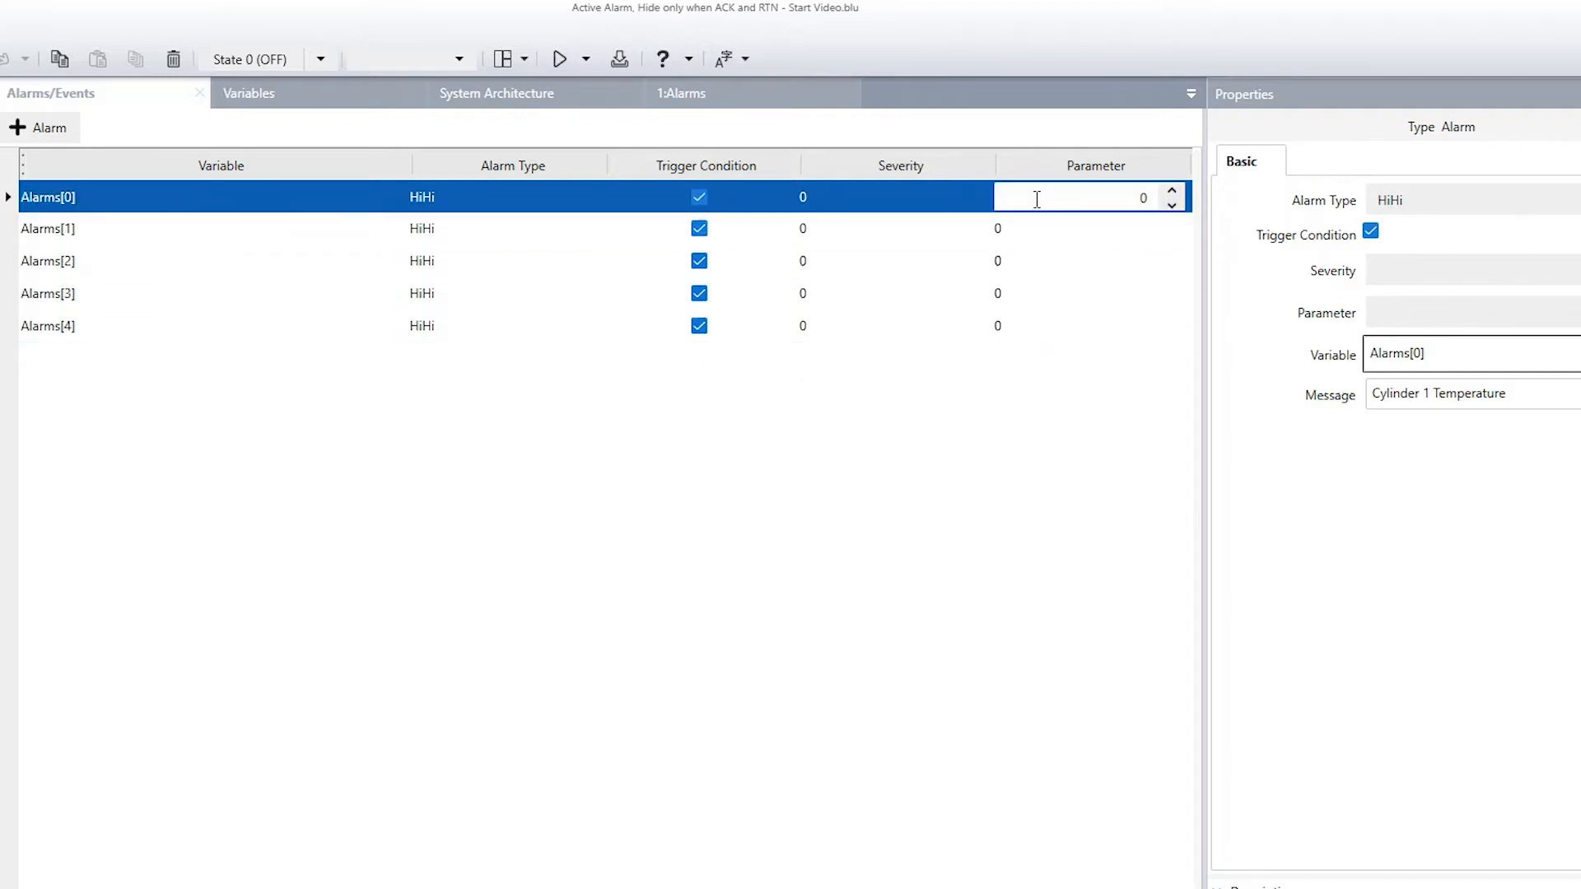
# Step: Set the Parameter value to 1 for Alarms[1], 2 for Alarms[2] and 3 for Alarms[3], and edit the Parameter of Alarms[4]
pyautogui.click(1172, 236)
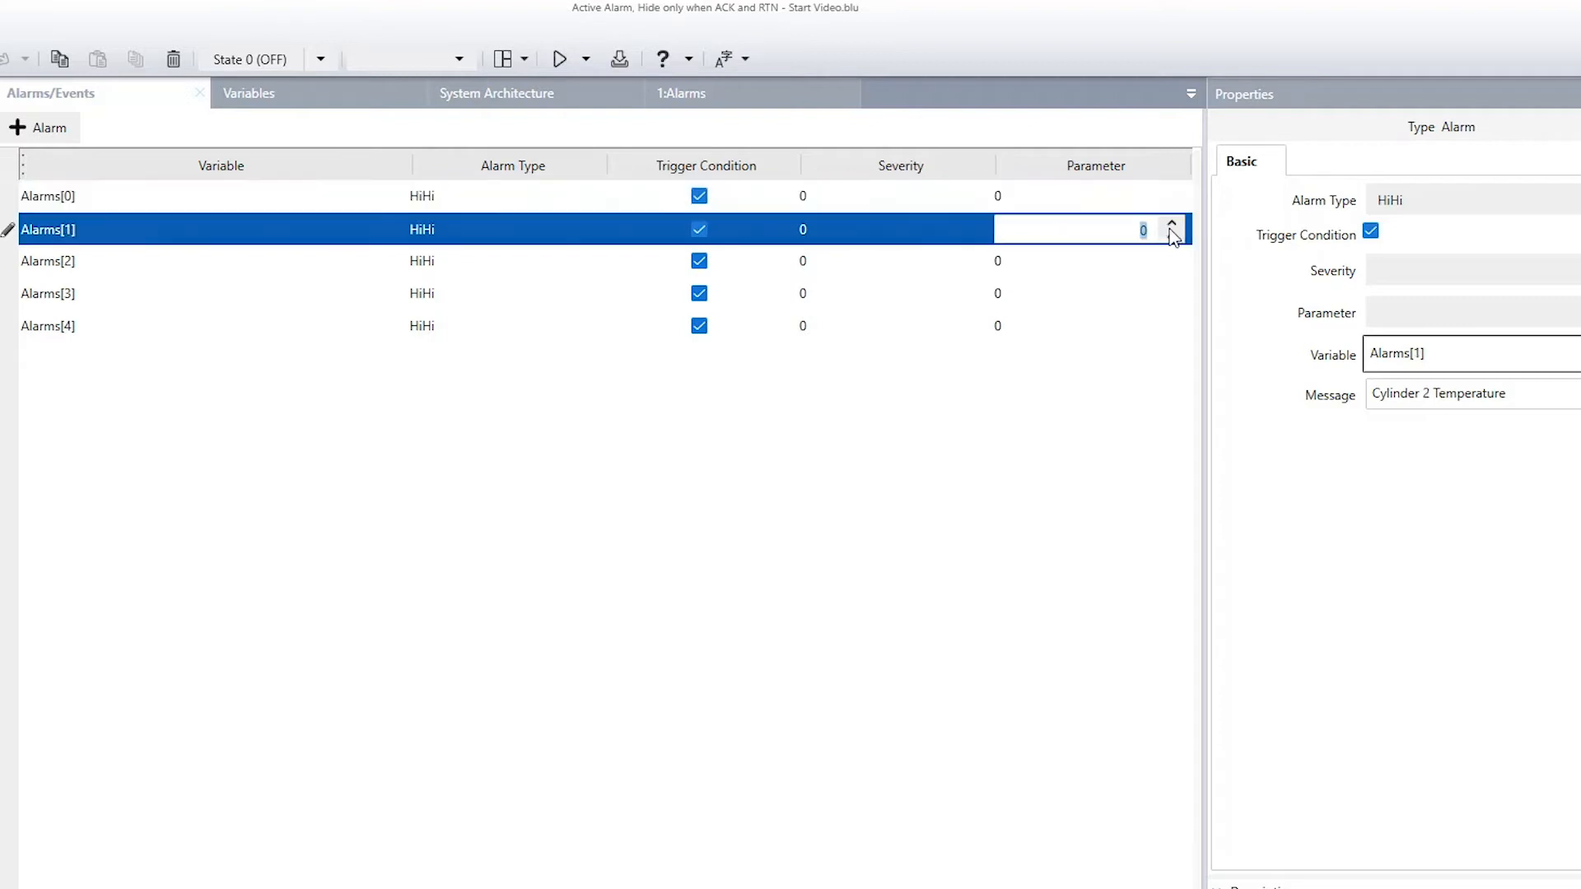
pyautogui.write('1')
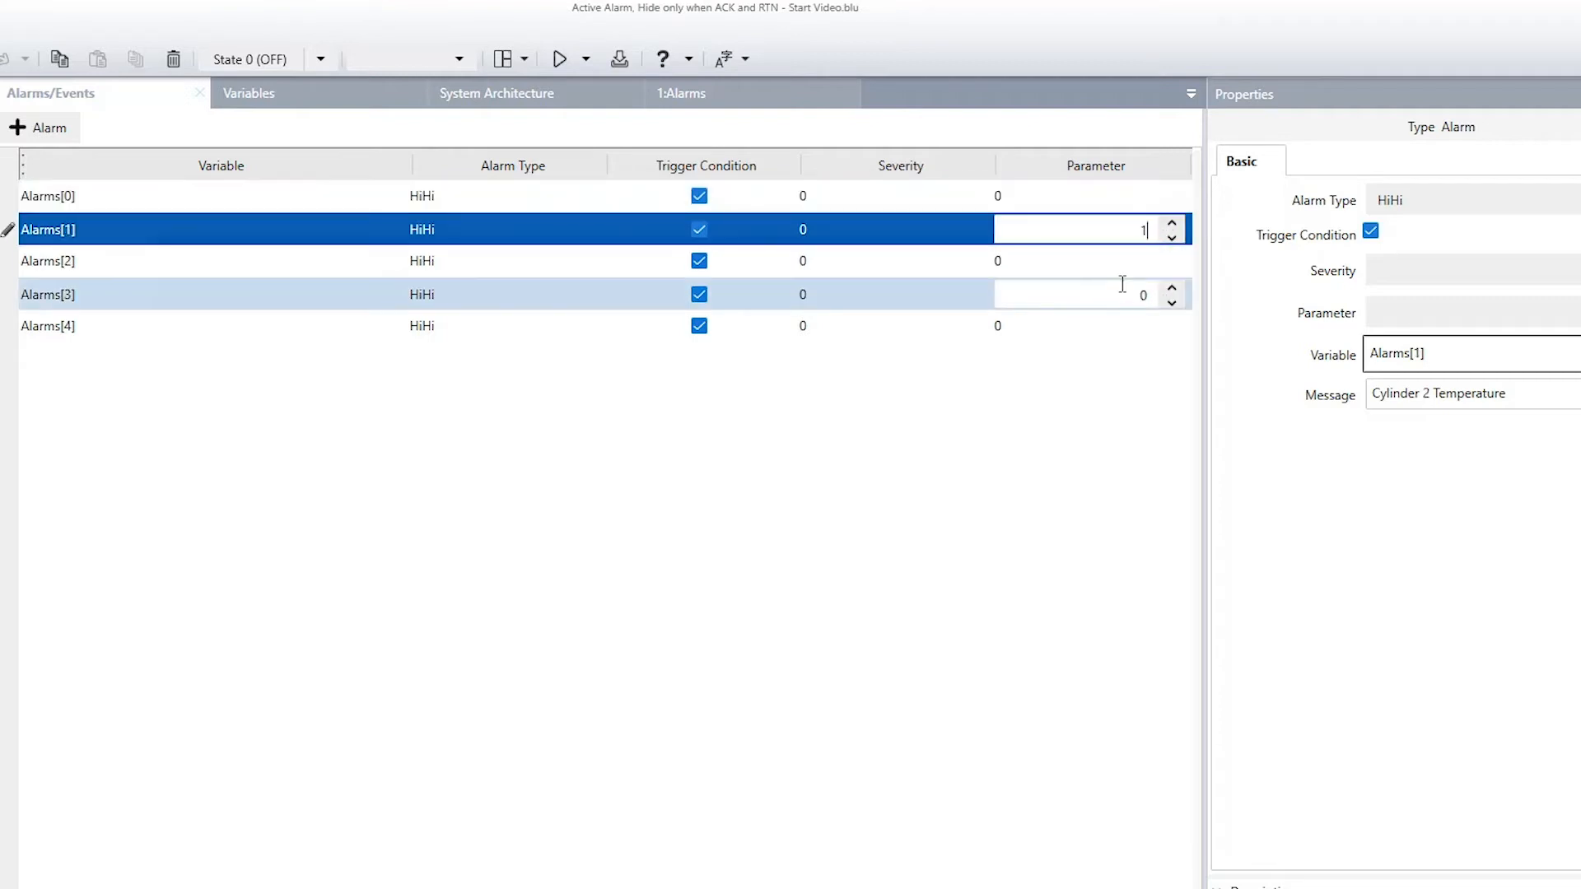
pyautogui.click(1117, 266)
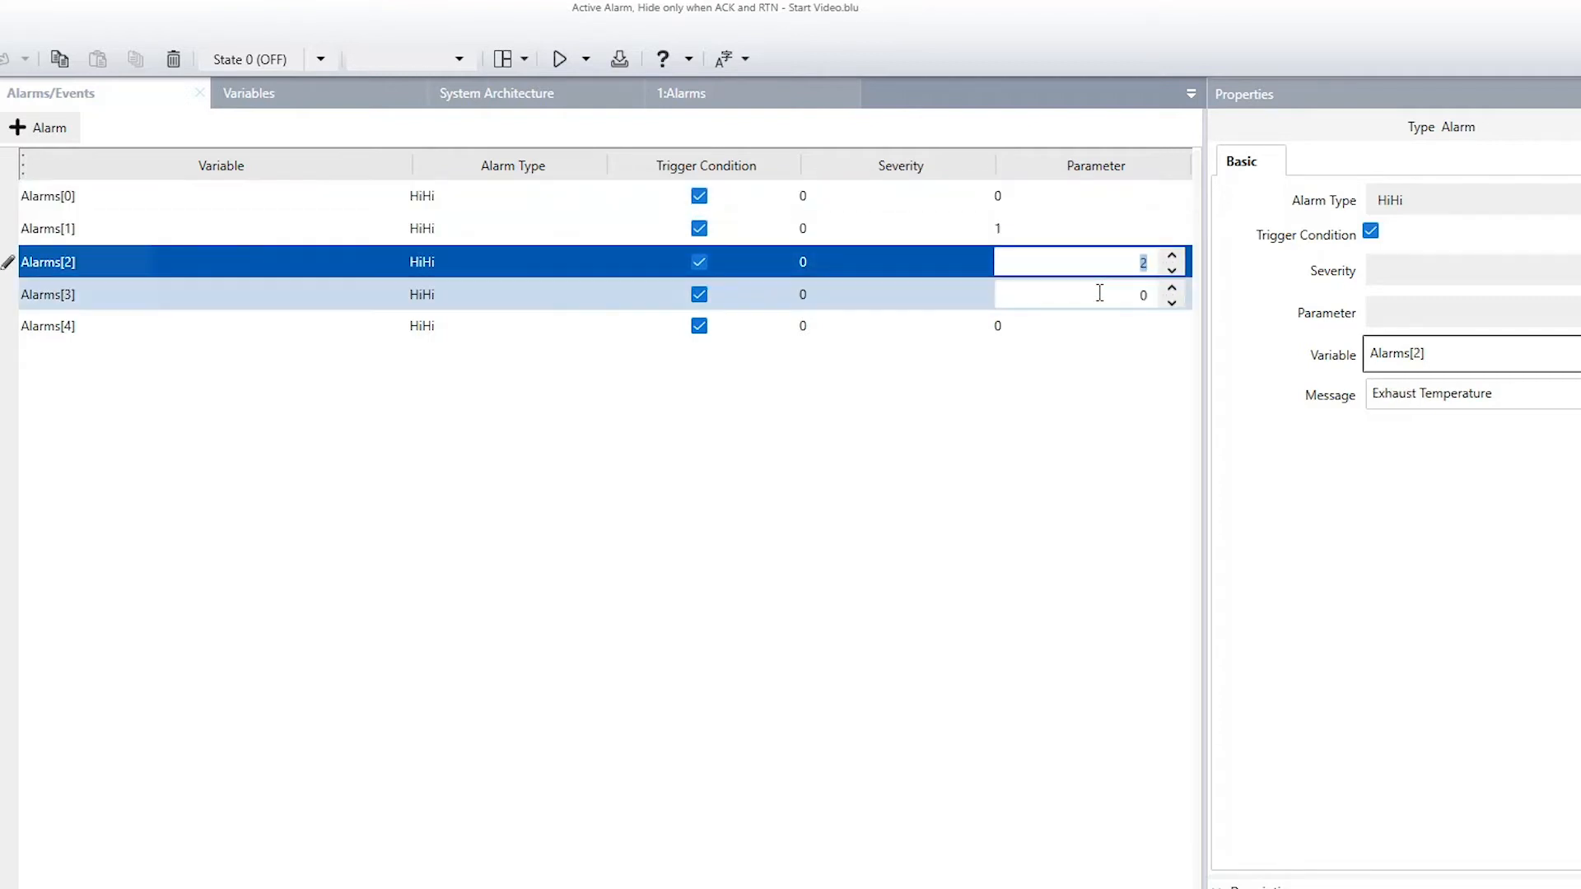
pyautogui.click(1101, 295)
pyautogui.write('3')
pyautogui.click(1108, 327)
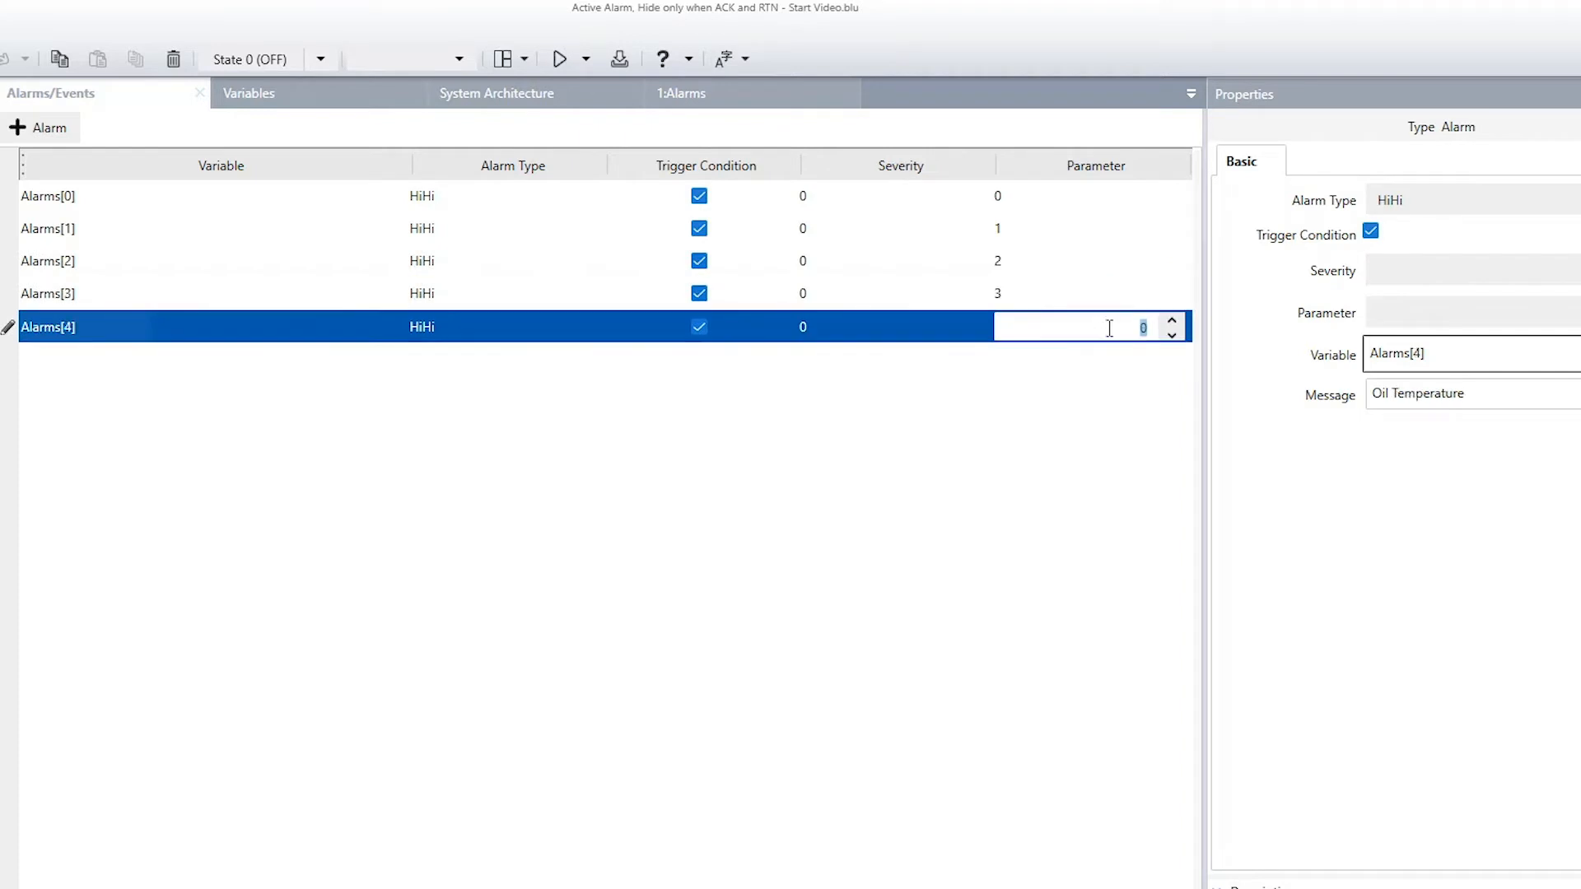
pyautogui.click(947, 295)
pyautogui.click(1070, 327)
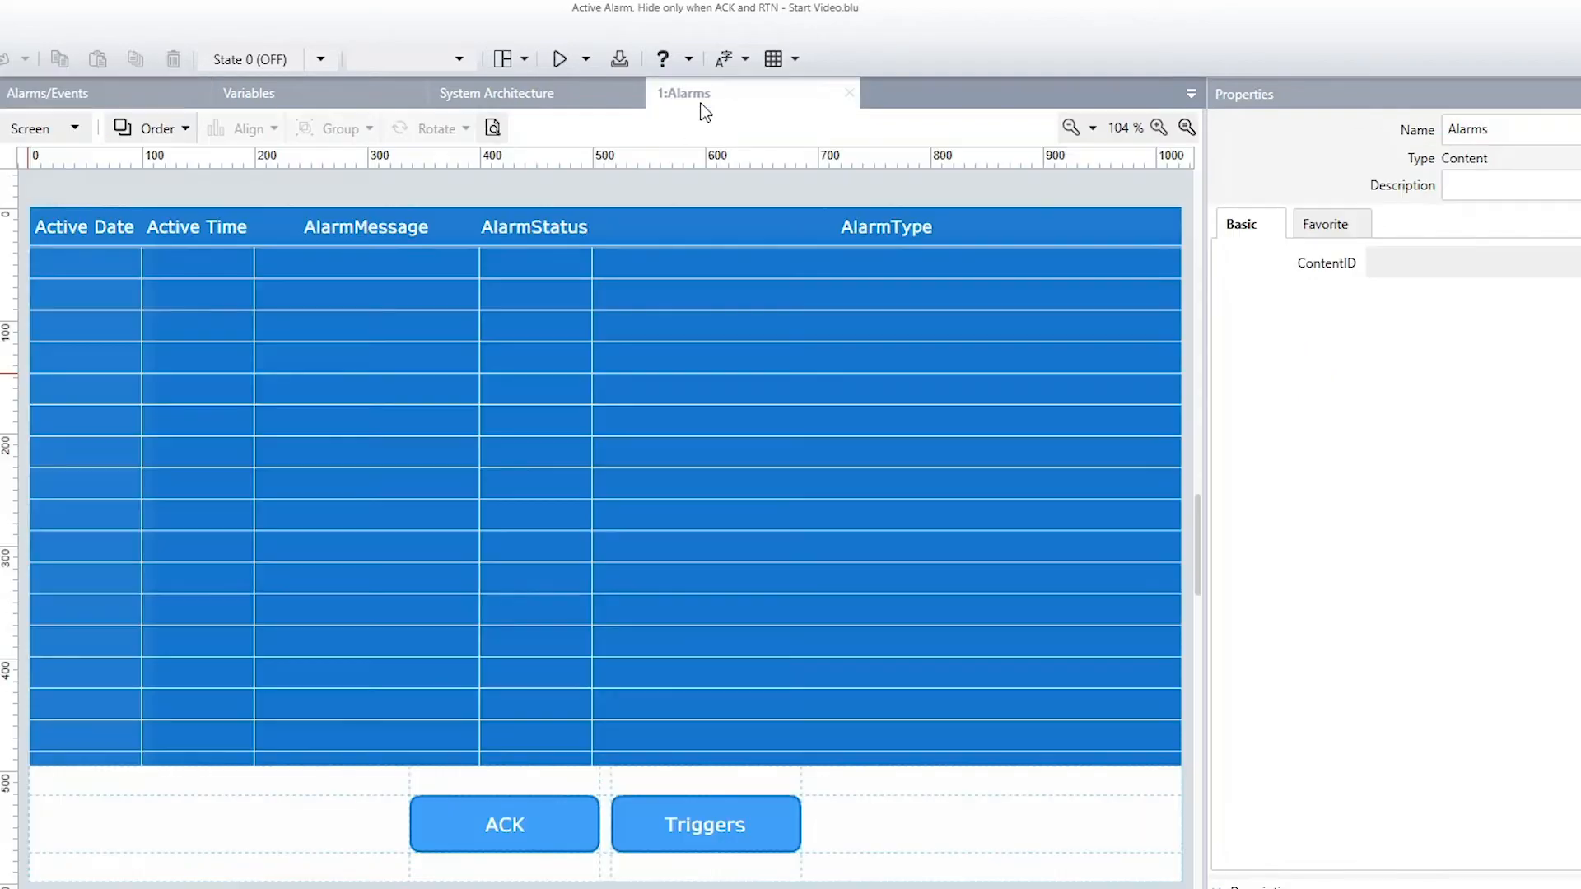
# Step: Open the Alarms content and inspect the touch operation assigned to the ACK switch
pyautogui.click(700, 107)
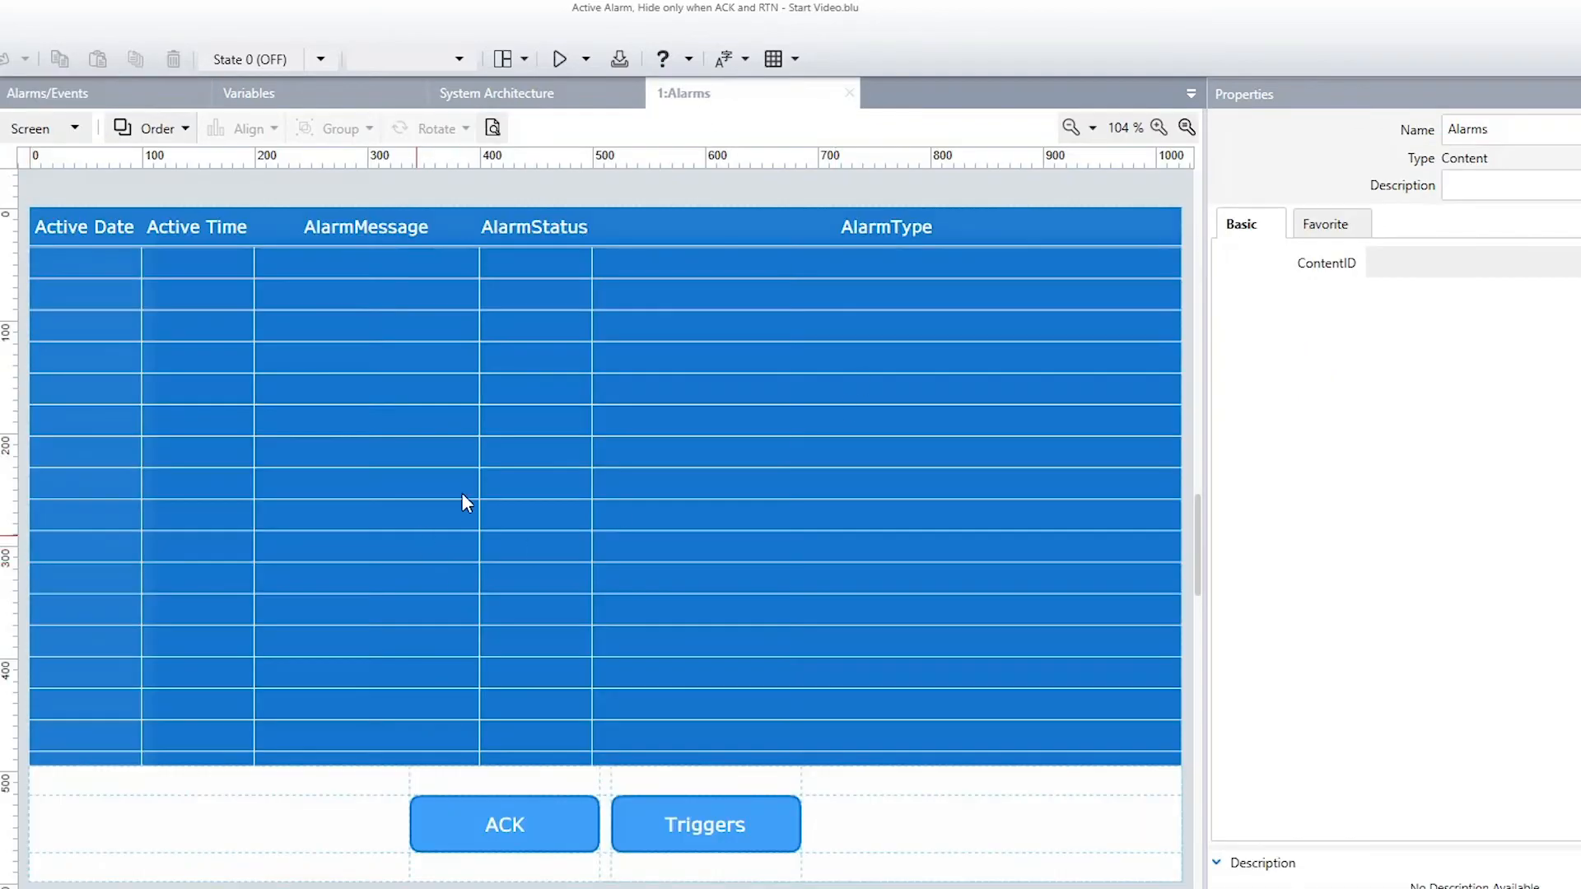
pyautogui.click(517, 827)
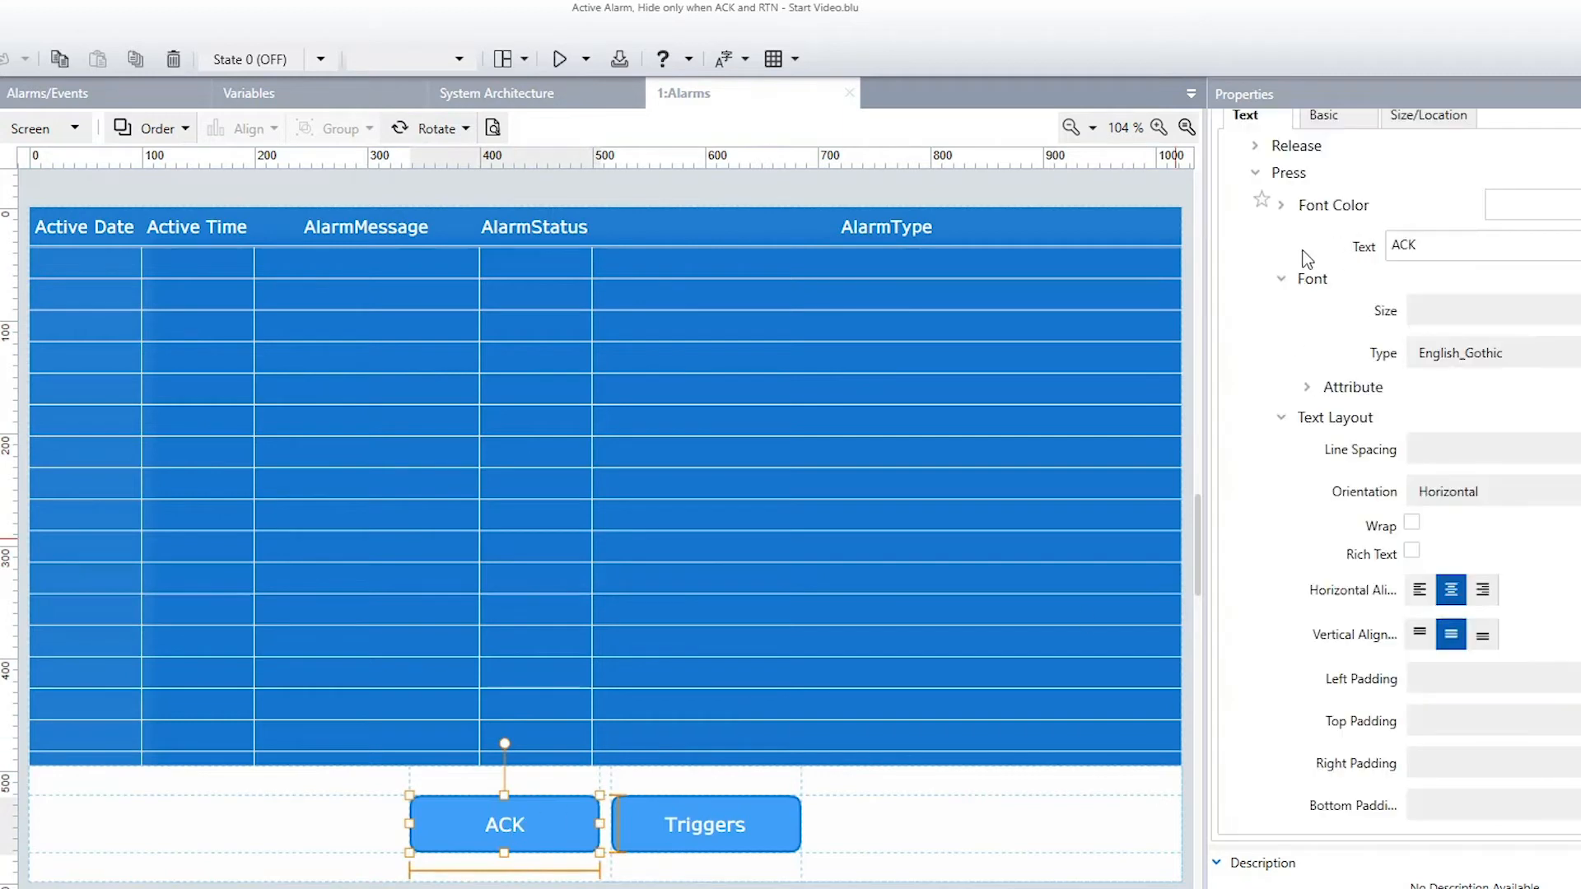
pyautogui.click(1245, 226)
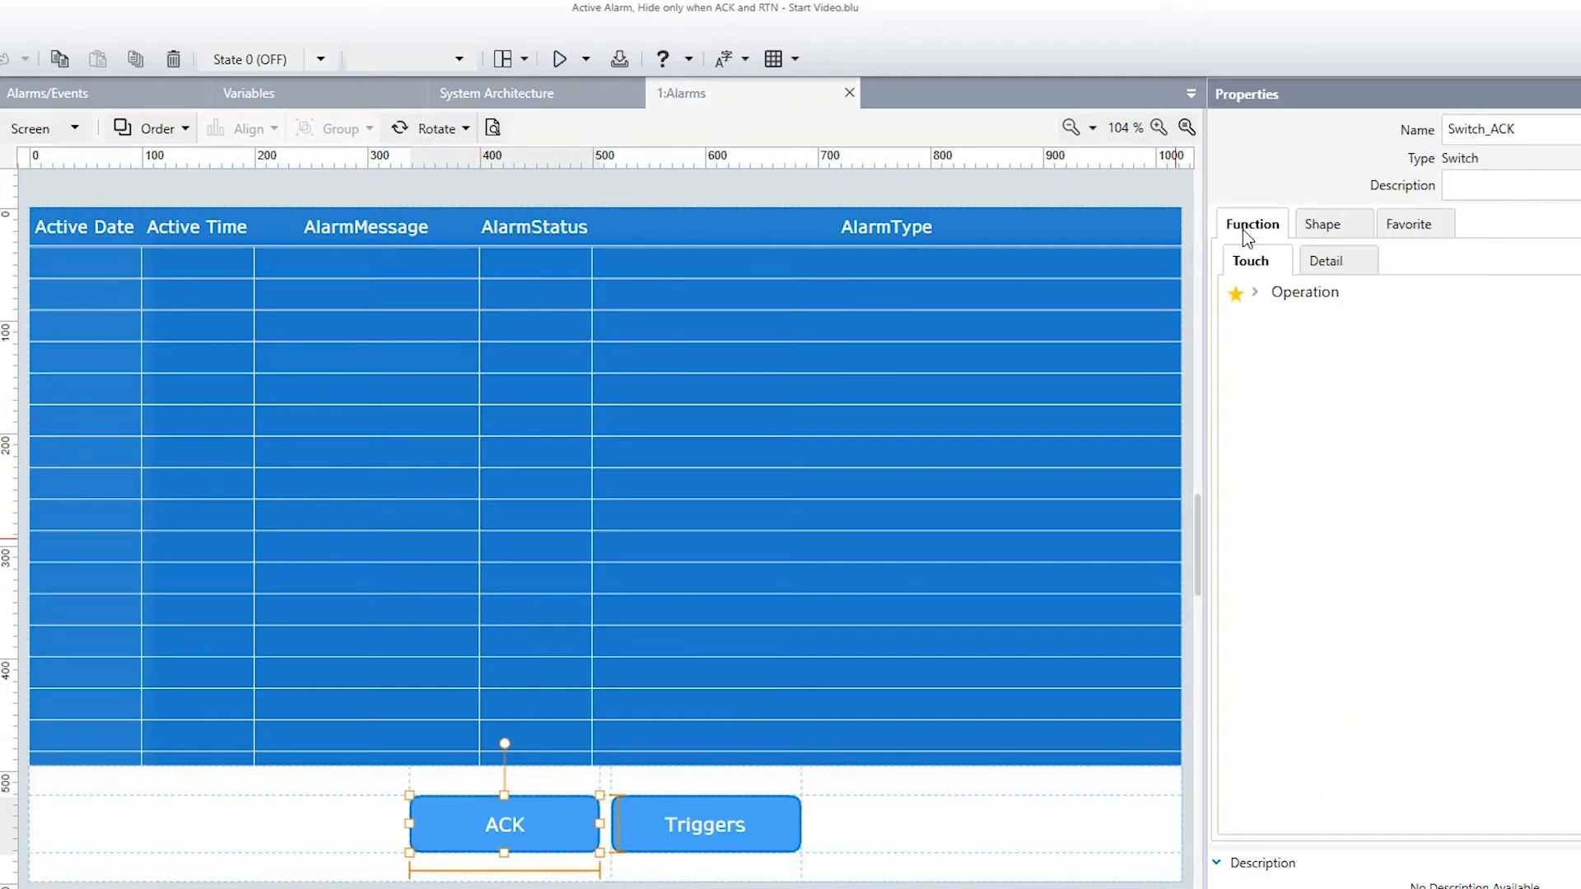
pyautogui.click(1256, 293)
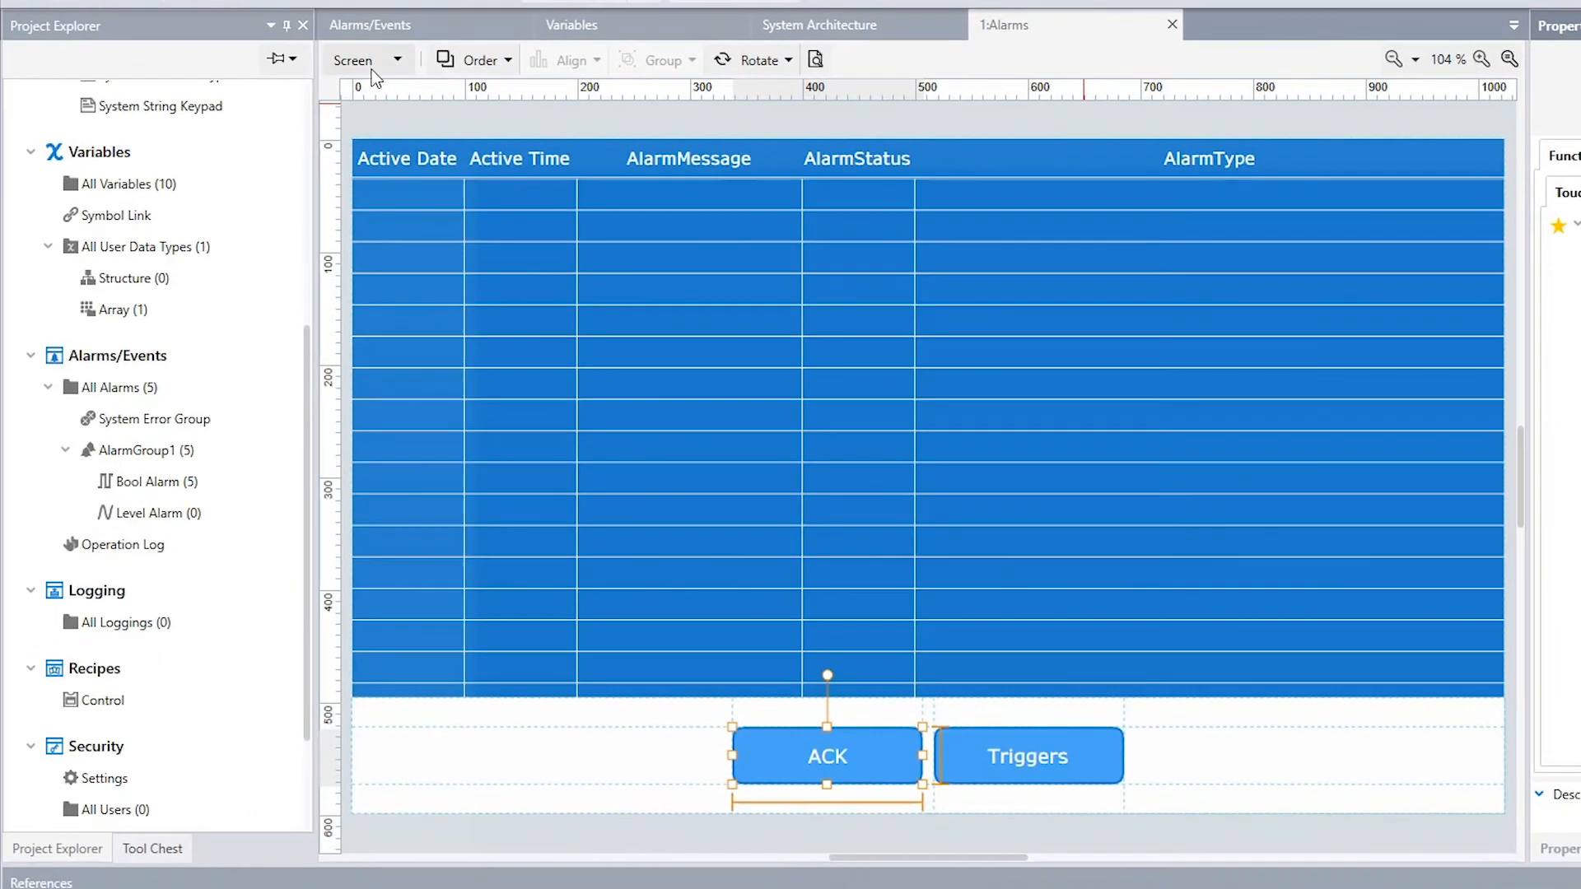
# Step: Show the script of the Alarms content and examine the alarm summary selection in the Switch_ACK click block
pyautogui.click(372, 63)
pyautogui.click(369, 129)
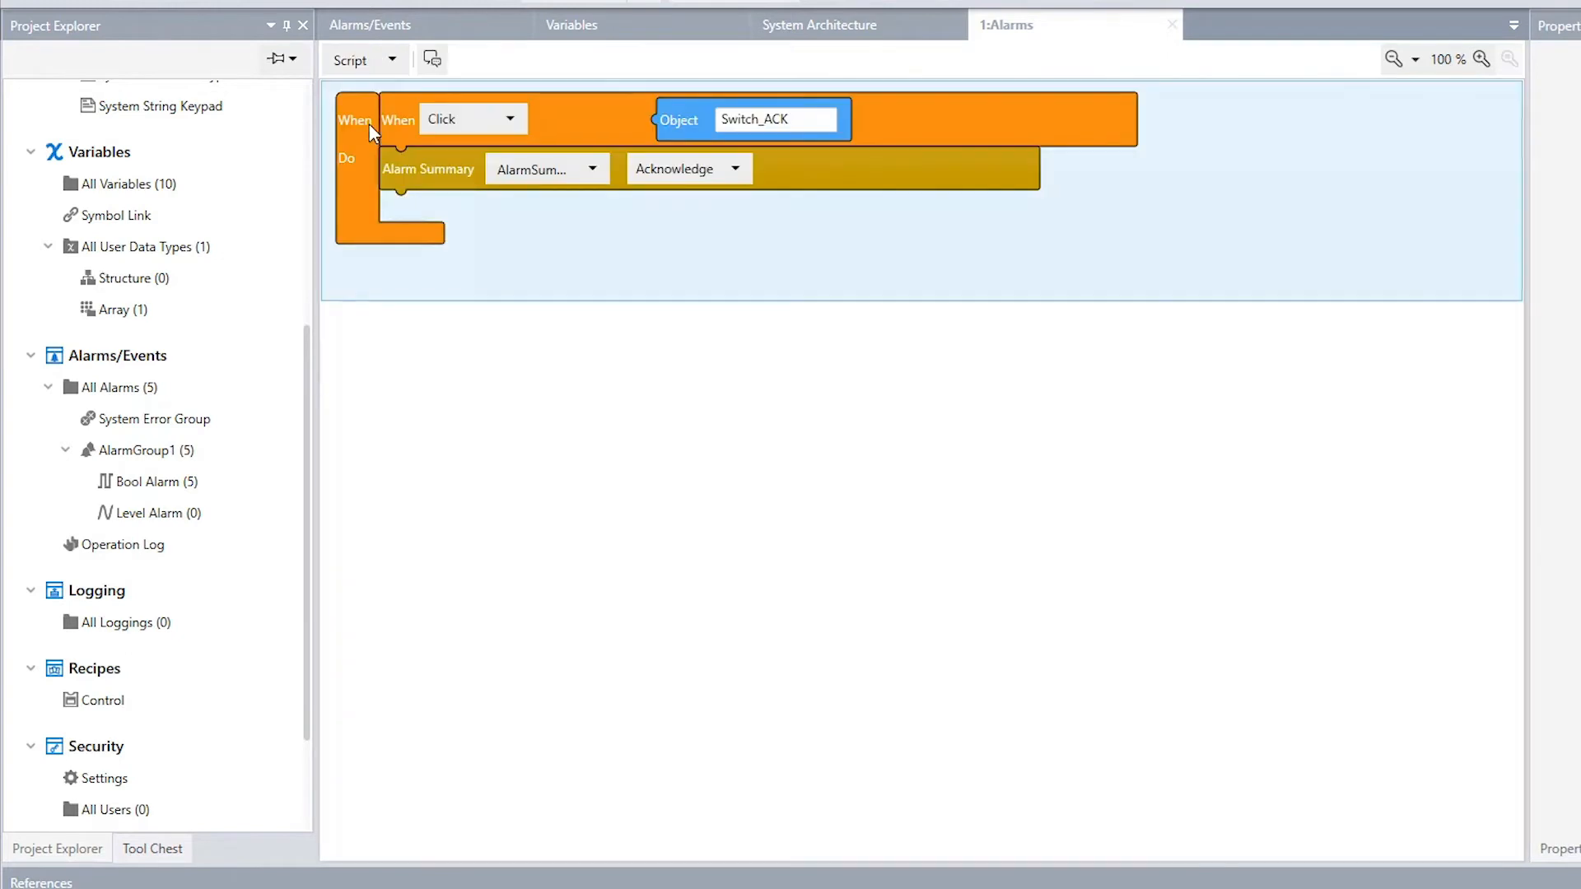
pyautogui.click(724, 132)
pyautogui.click(586, 172)
pyautogui.click(589, 173)
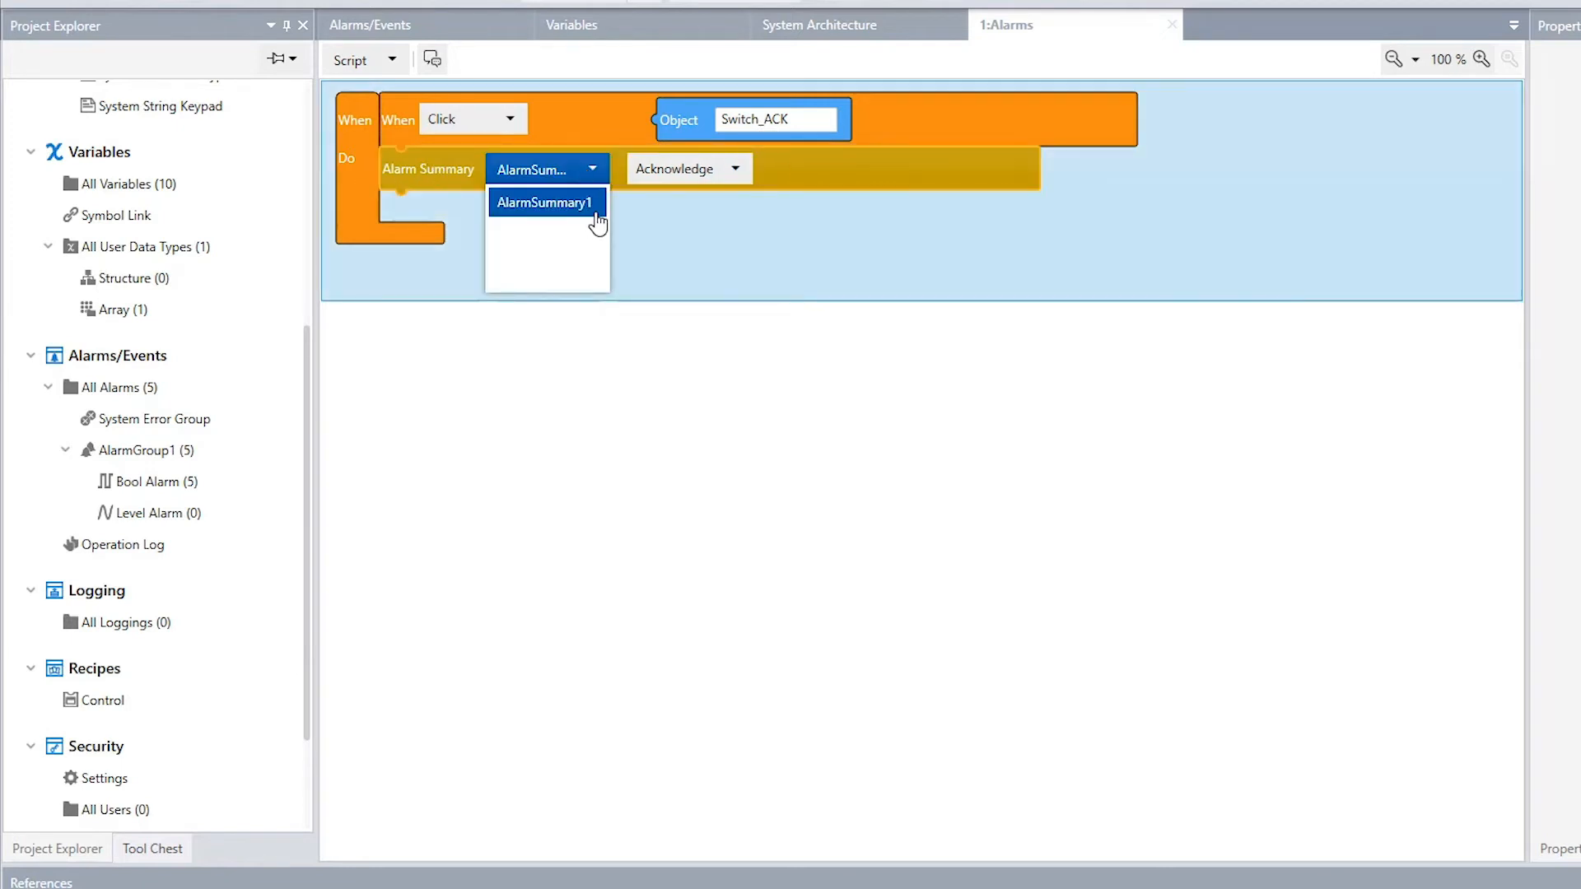
pyautogui.click(793, 180)
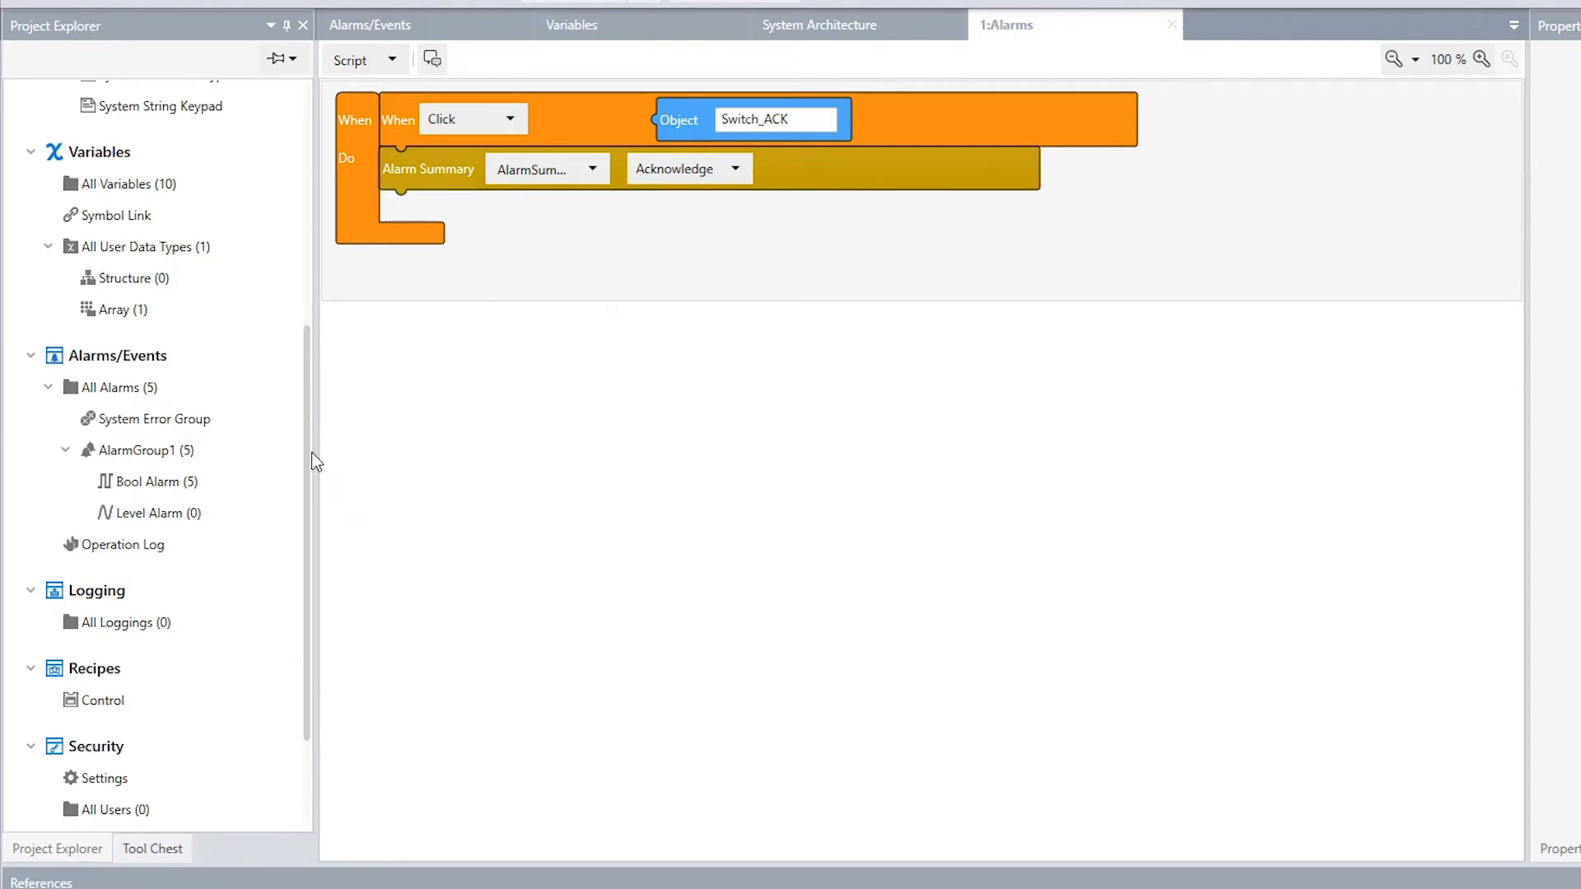
# Step: Add an If Do logic block beneath the Alarm Summary Acknowledge block in the Switch_ACK click script
pyautogui.moveTo(309, 459); pyautogui.dragTo(309, 548)
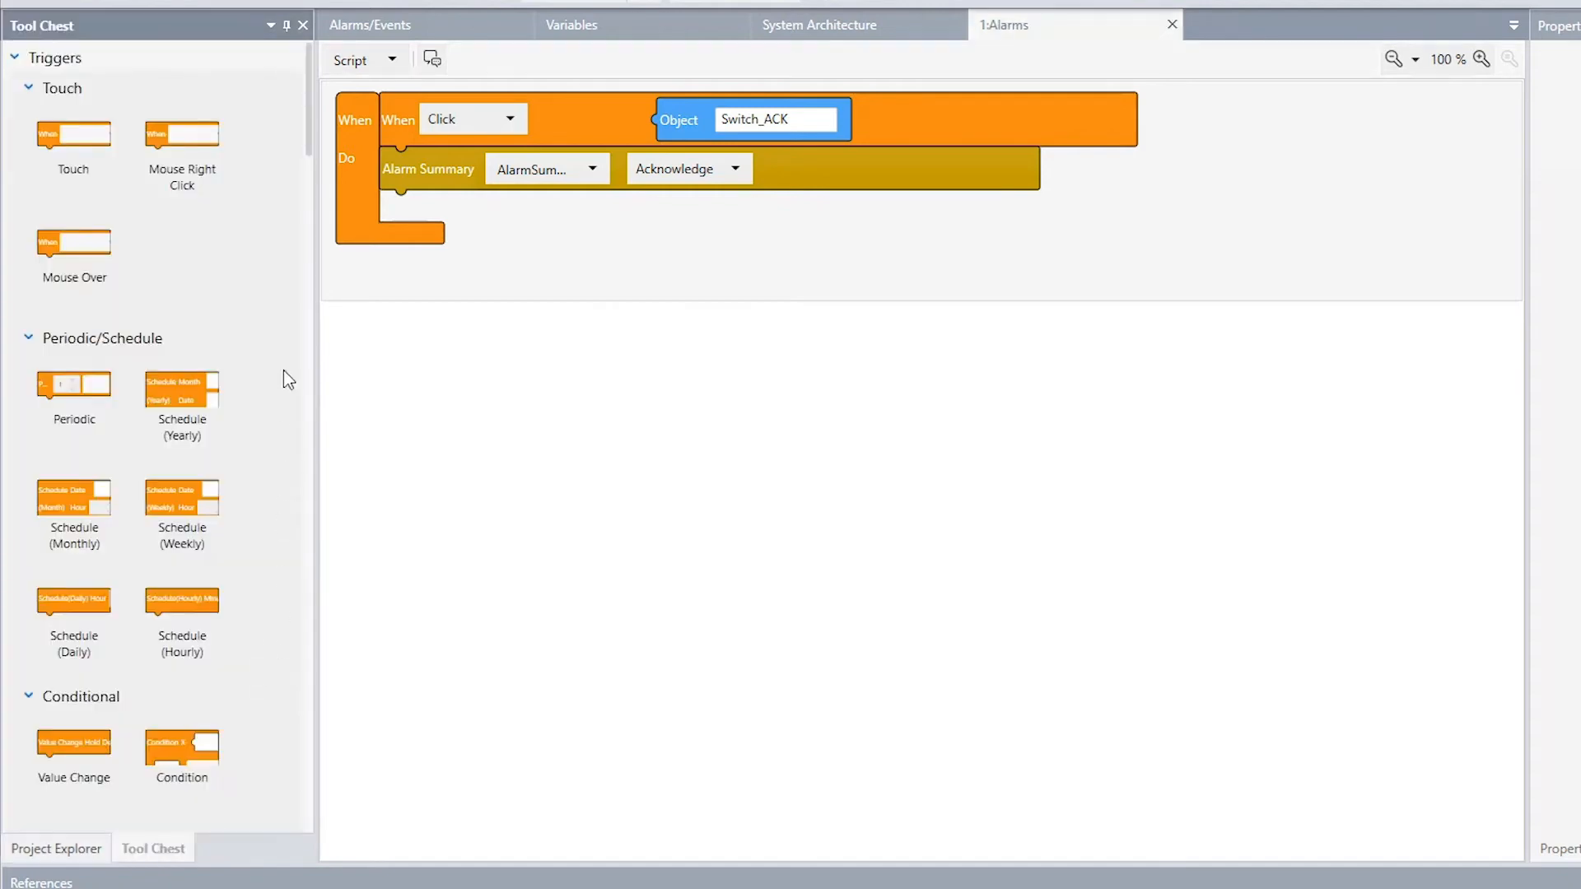
pyautogui.moveTo(311, 130); pyautogui.dragTo(323, 710)
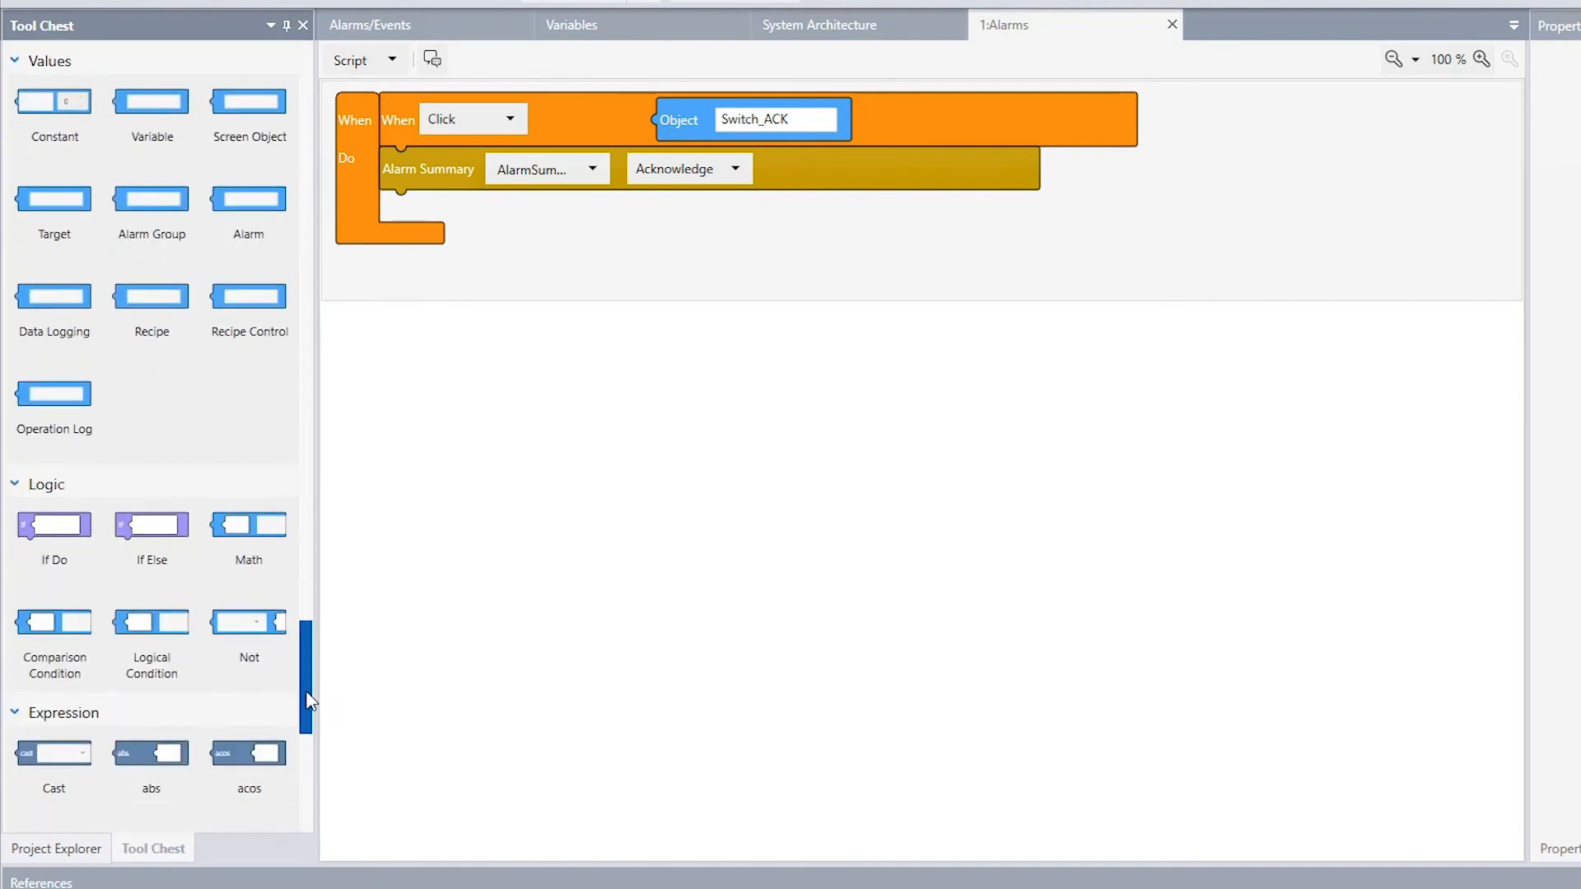
pyautogui.moveTo(33, 530); pyautogui.dragTo(408, 234)
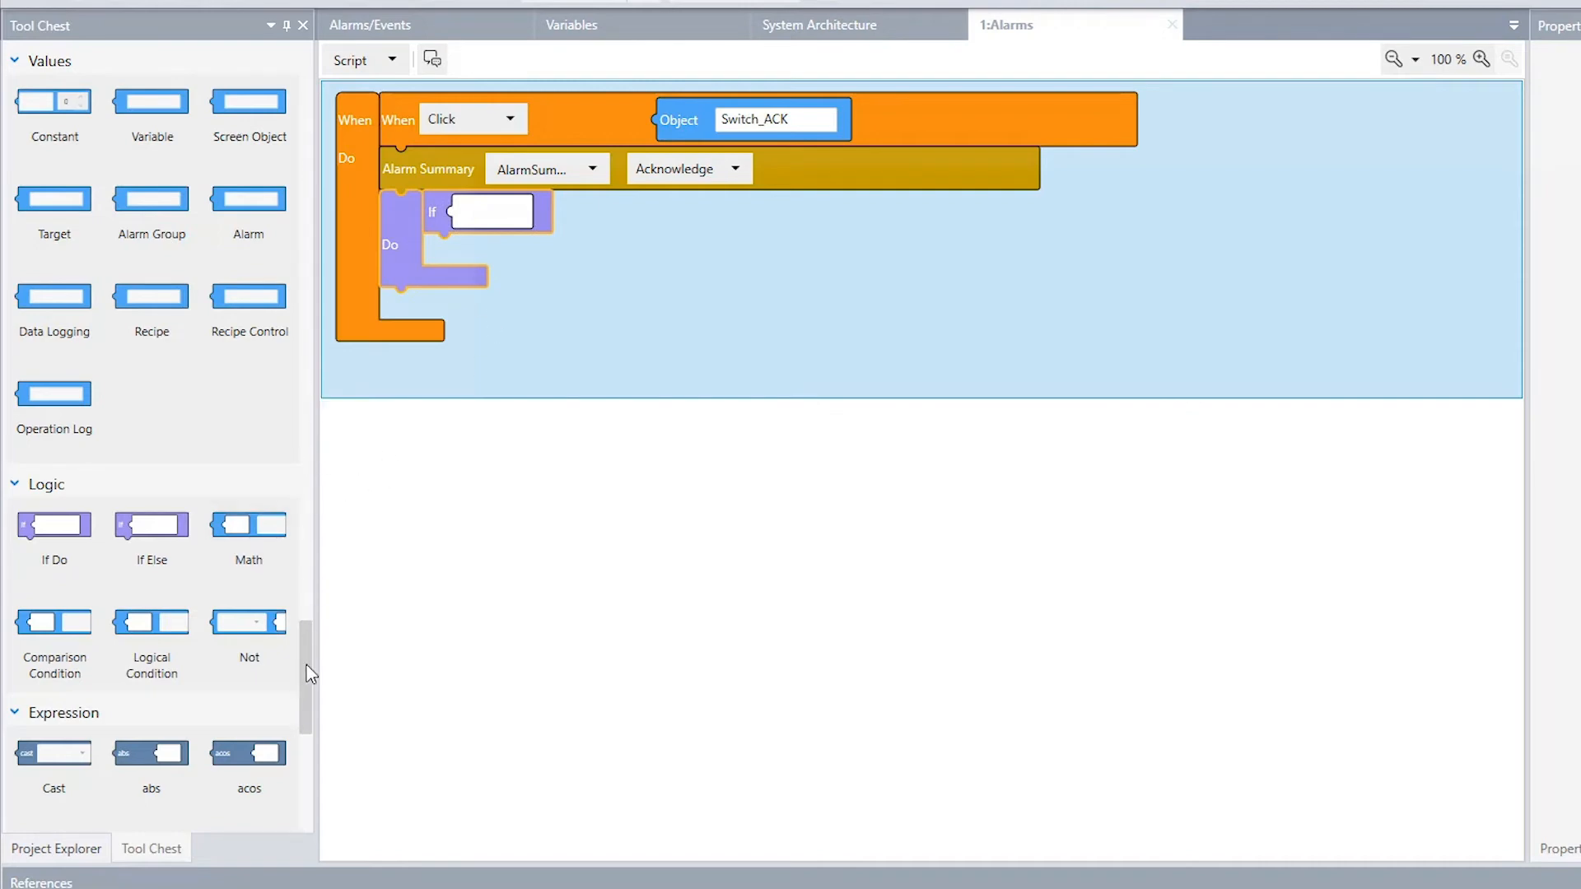
pyautogui.moveTo(306, 666); pyautogui.dragTo(306, 687)
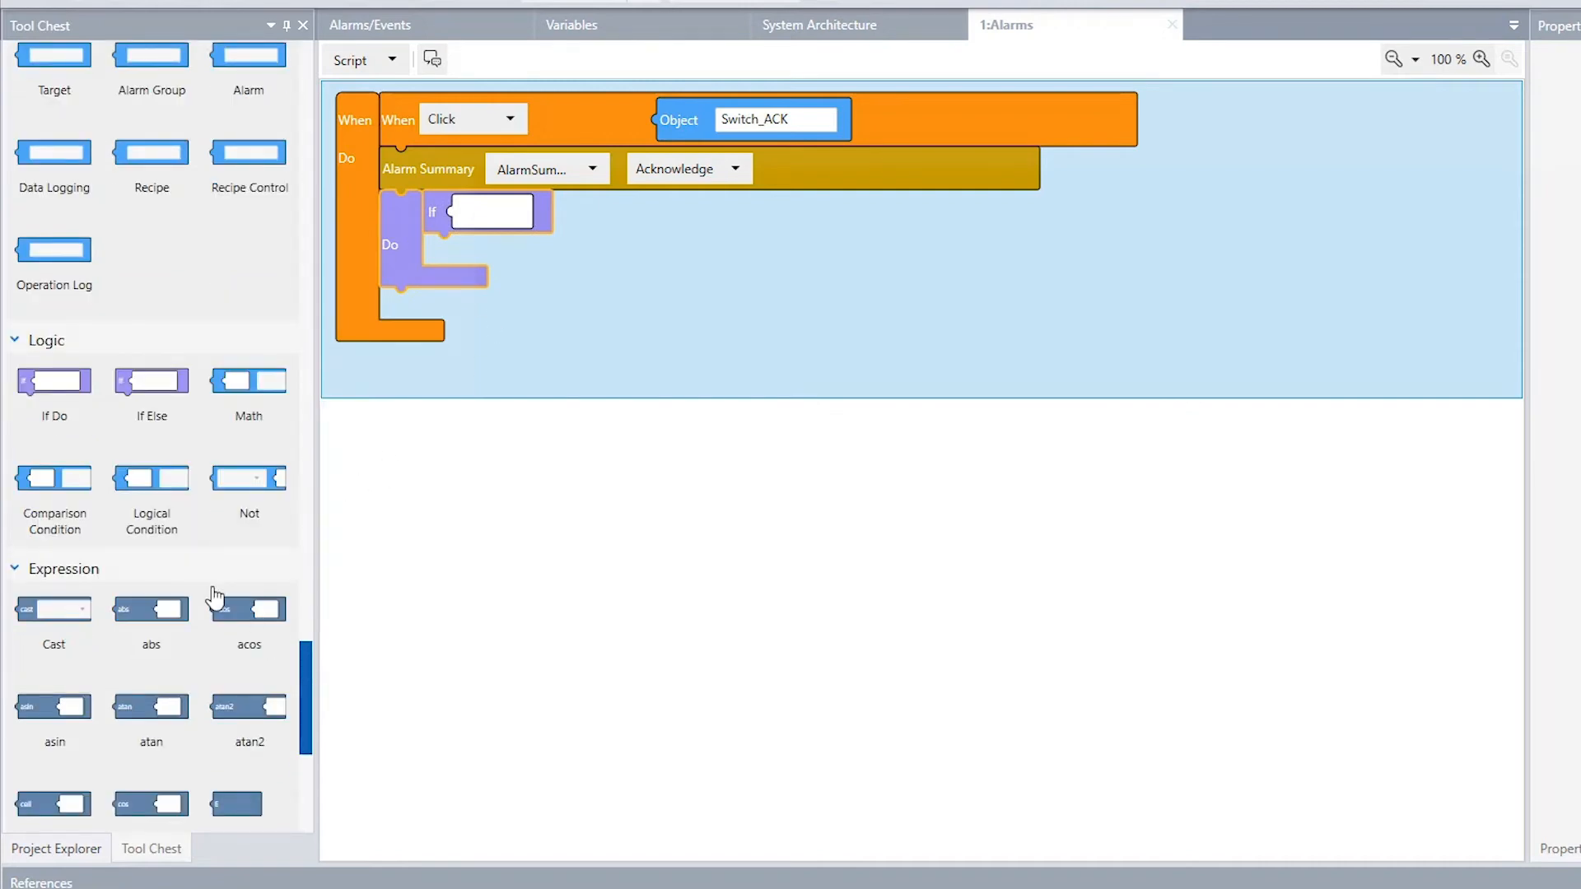
# Step: Fill the If block with a comparison condition testing whether a Variable block equals an unchecked Bool constant
pyautogui.moveTo(58, 498); pyautogui.dragTo(580, 221)
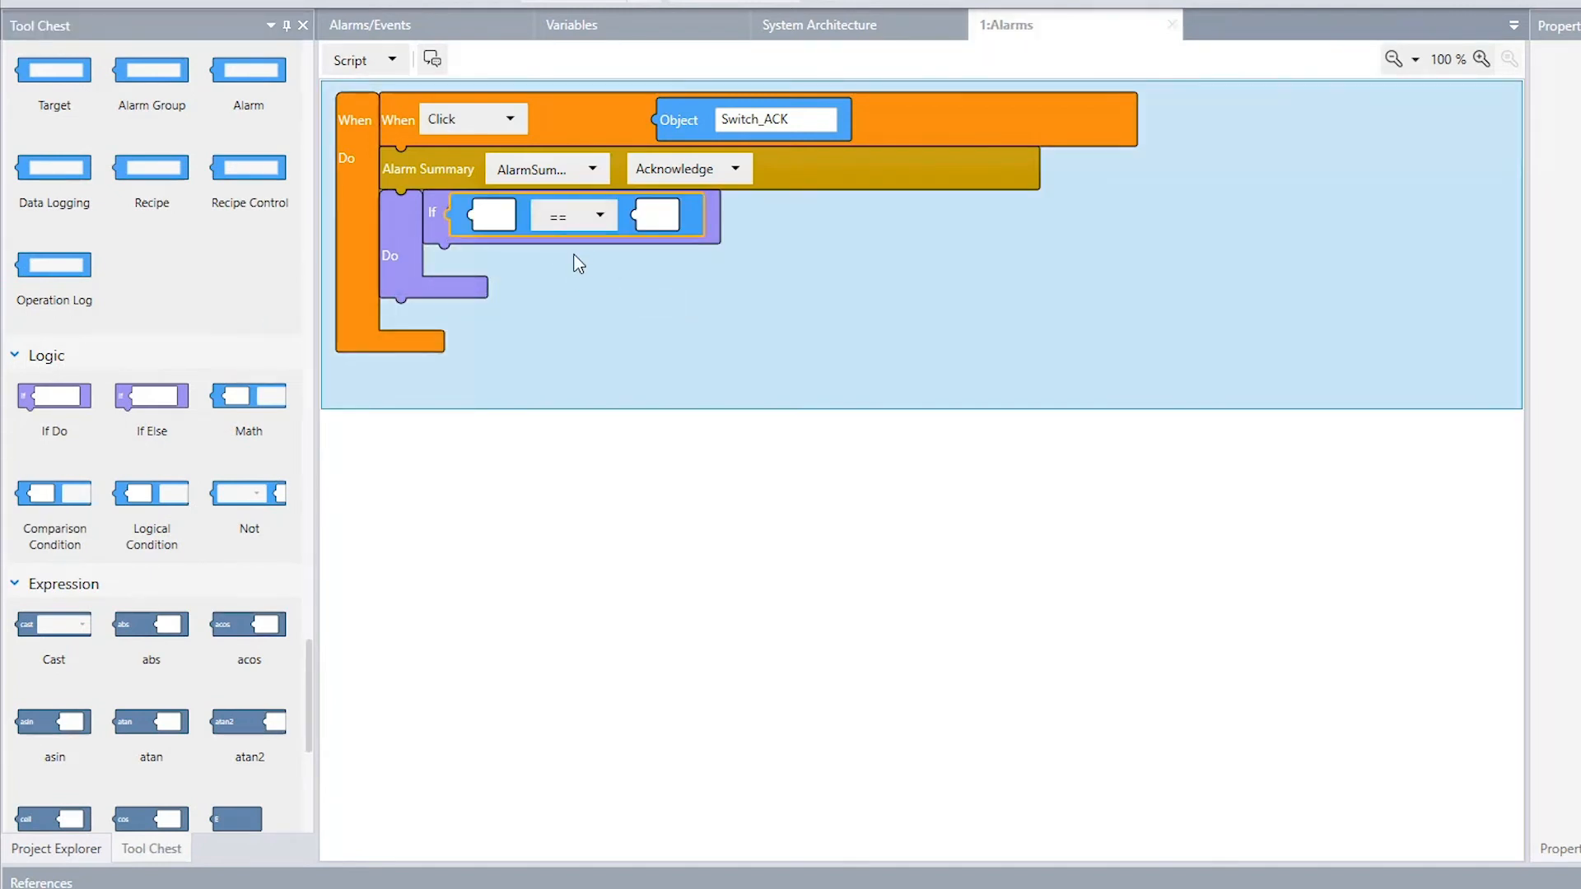
pyautogui.moveTo(307, 691); pyautogui.dragTo(318, 606)
pyautogui.moveTo(149, 543); pyautogui.dragTo(539, 223)
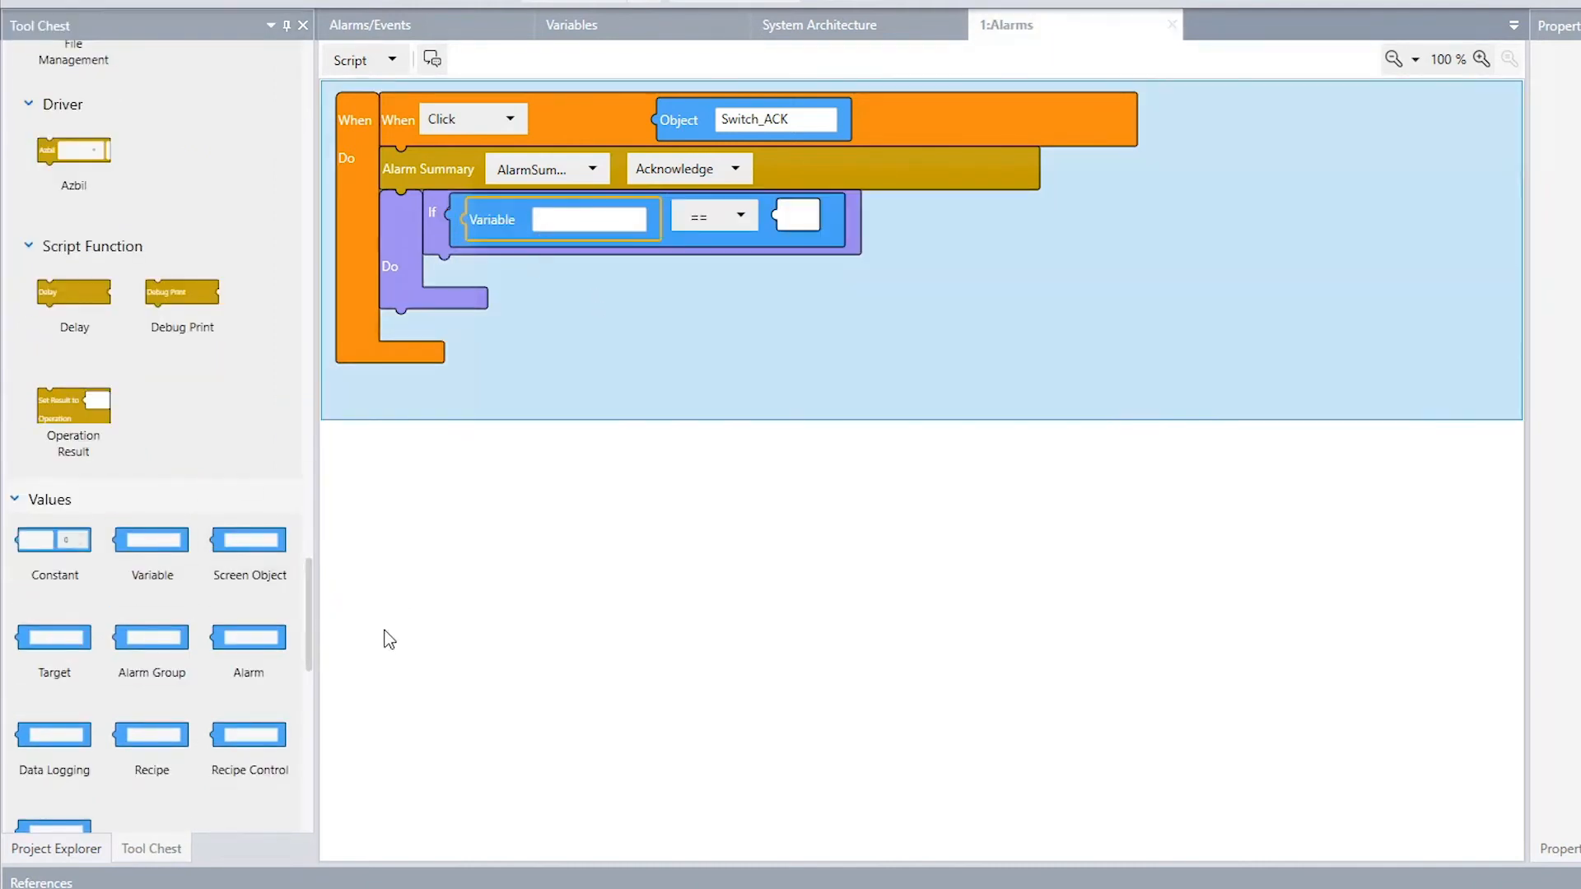
pyautogui.moveTo(58, 550); pyautogui.dragTo(891, 239)
pyautogui.click(884, 220)
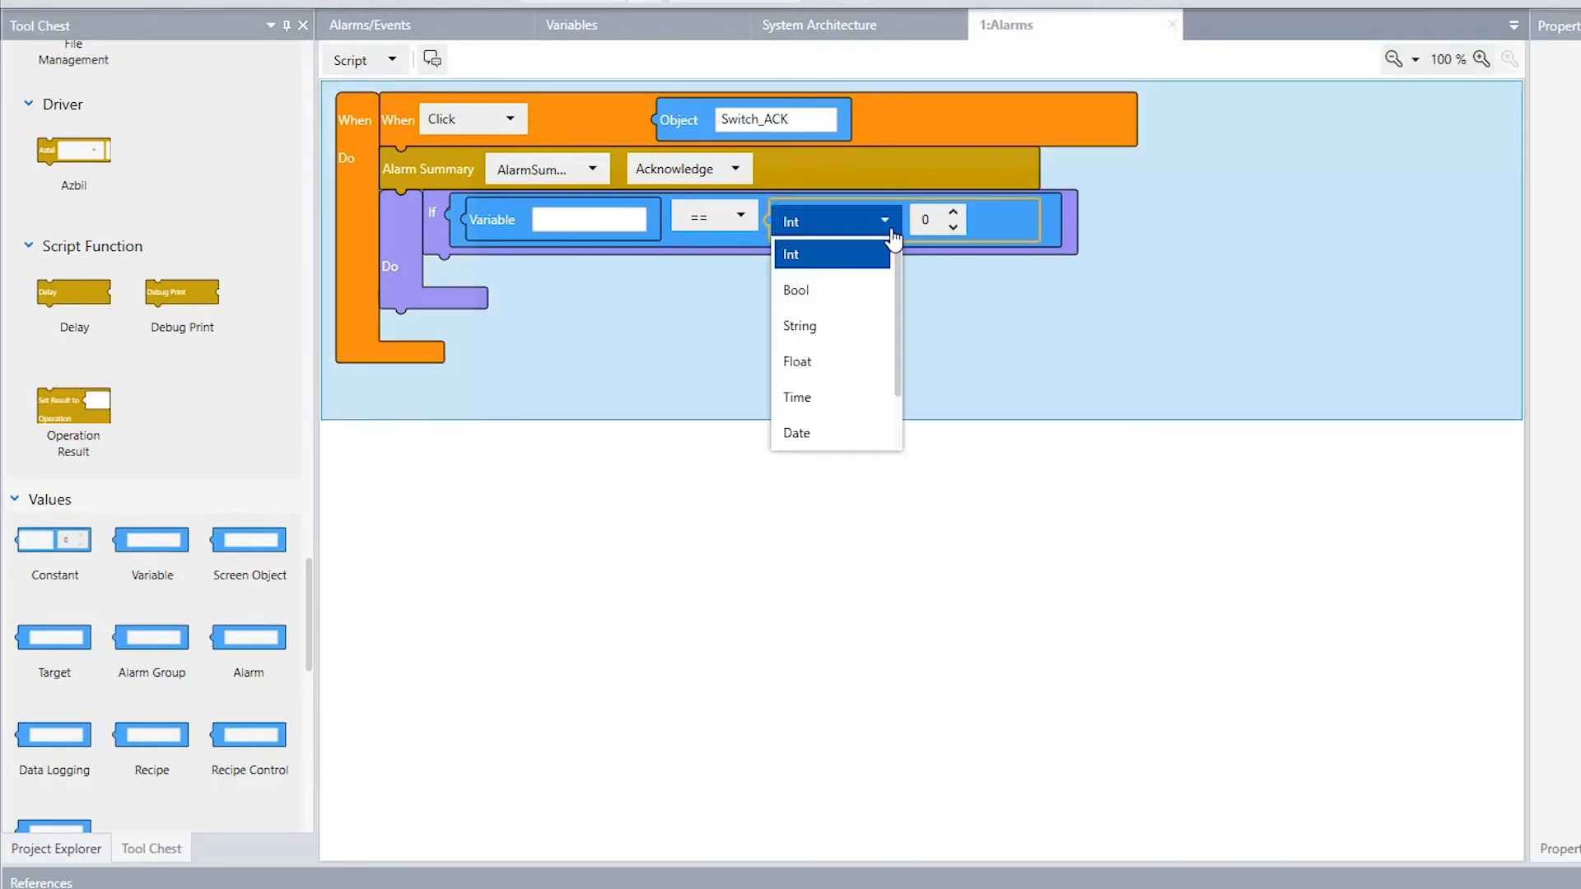
pyautogui.click(841, 300)
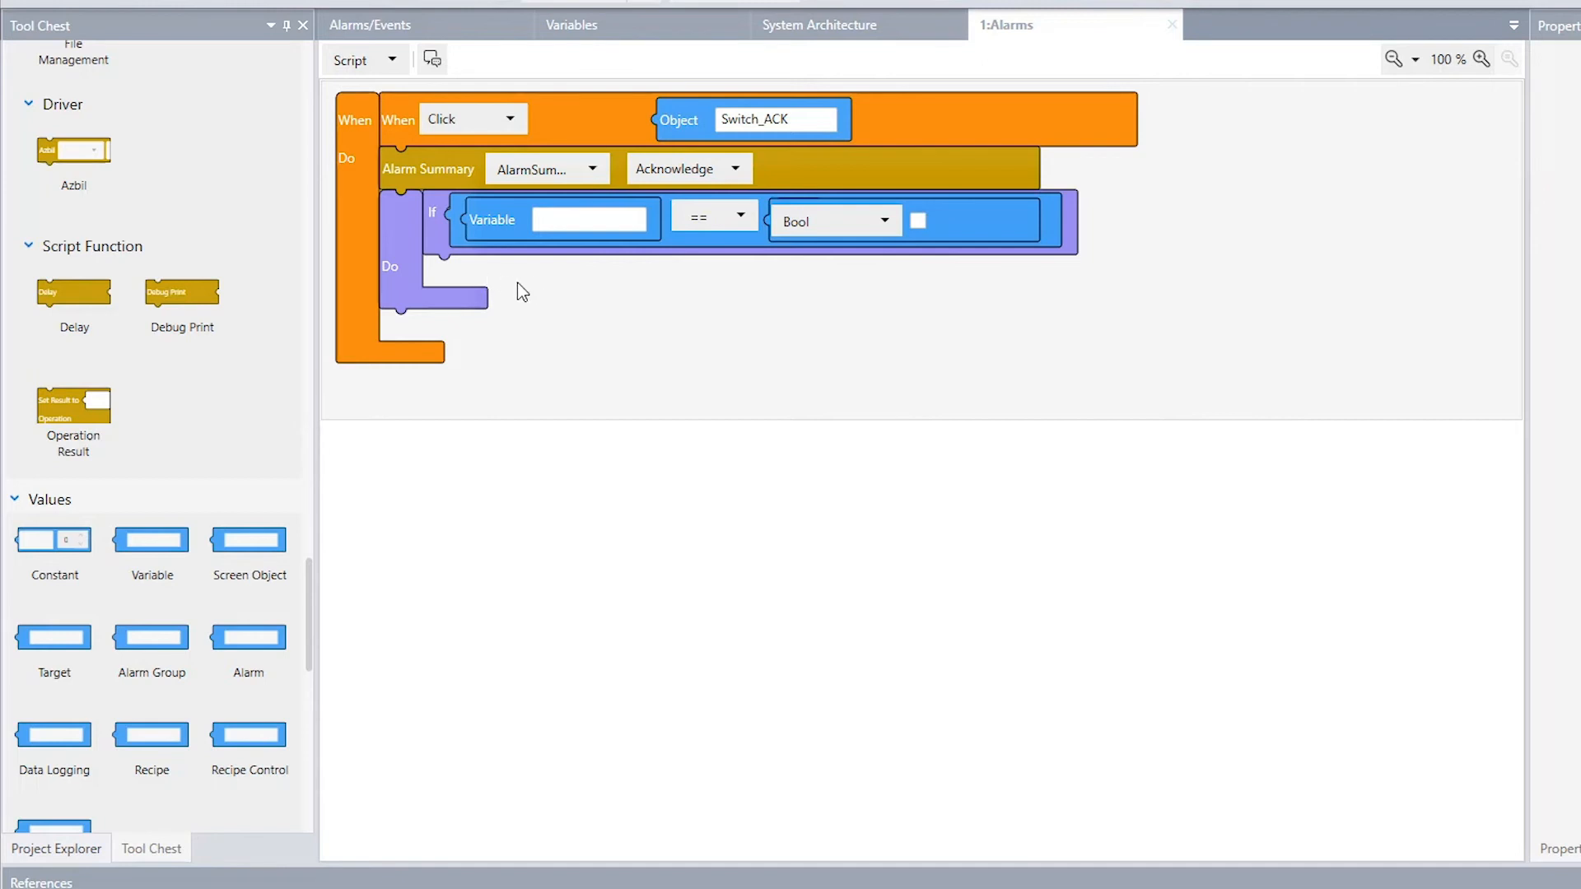
# Step: Set the Variable block in the If condition to Alarms[0]
pyautogui.click(563, 222)
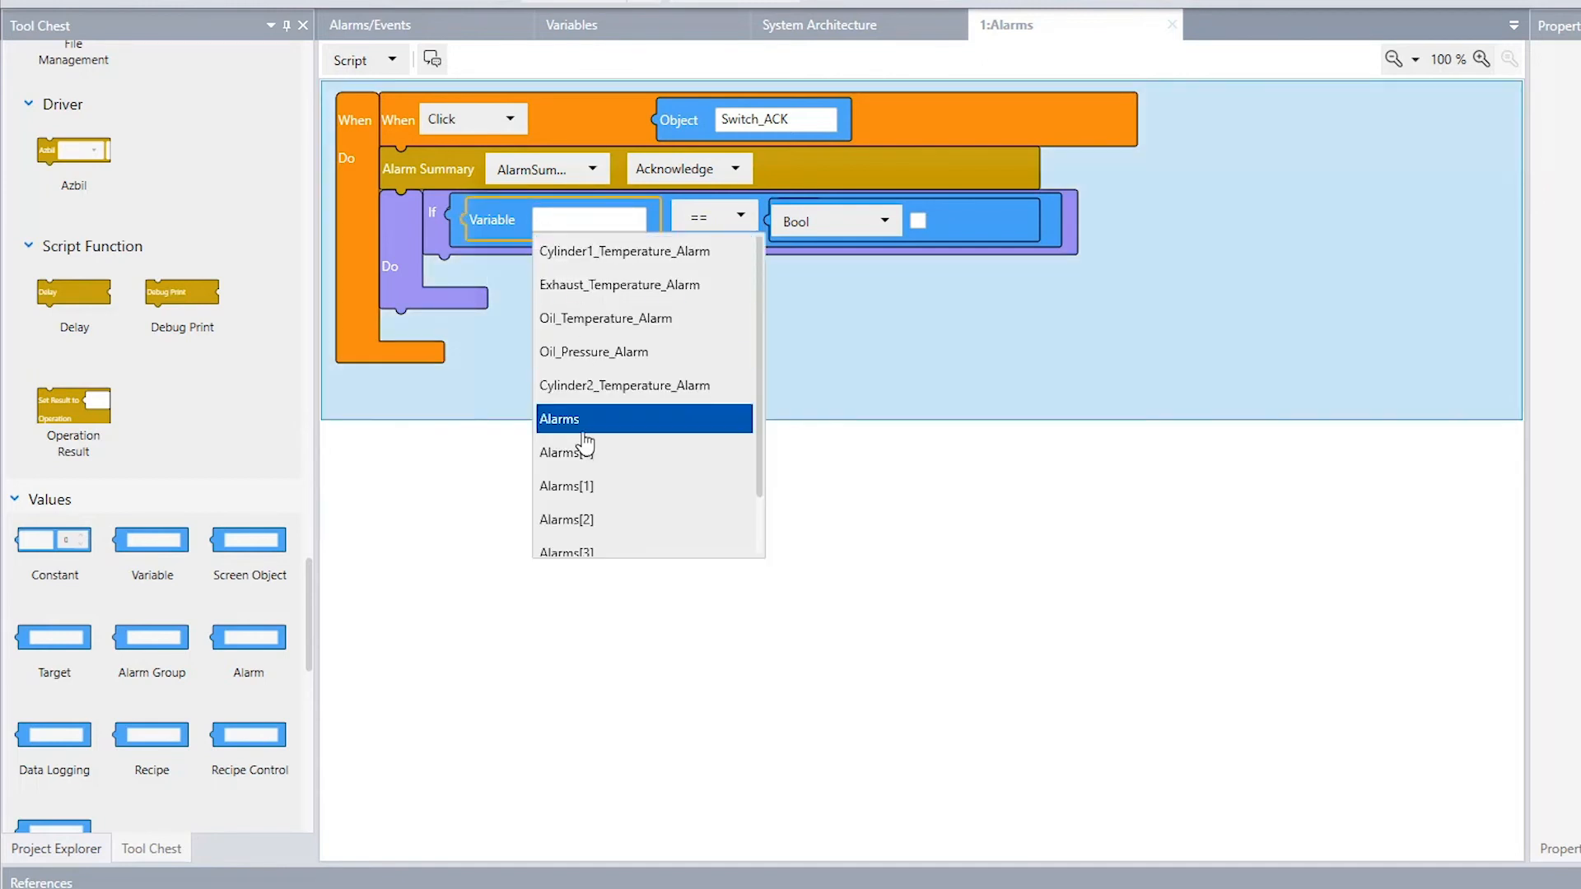
pyautogui.click(579, 421)
pyautogui.click(605, 229)
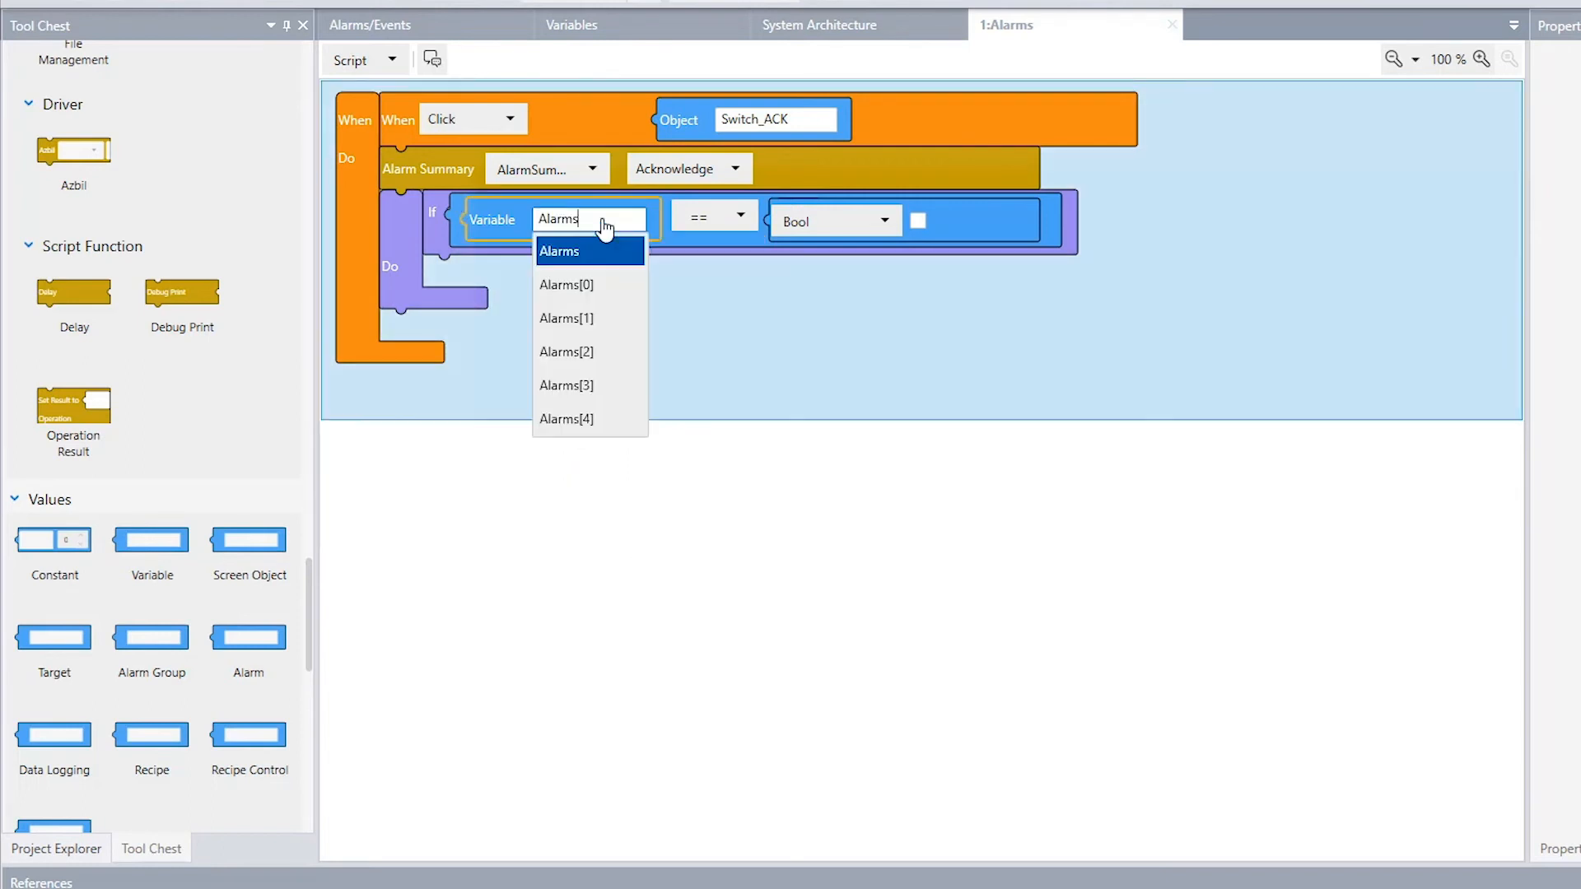
pyautogui.click(591, 287)
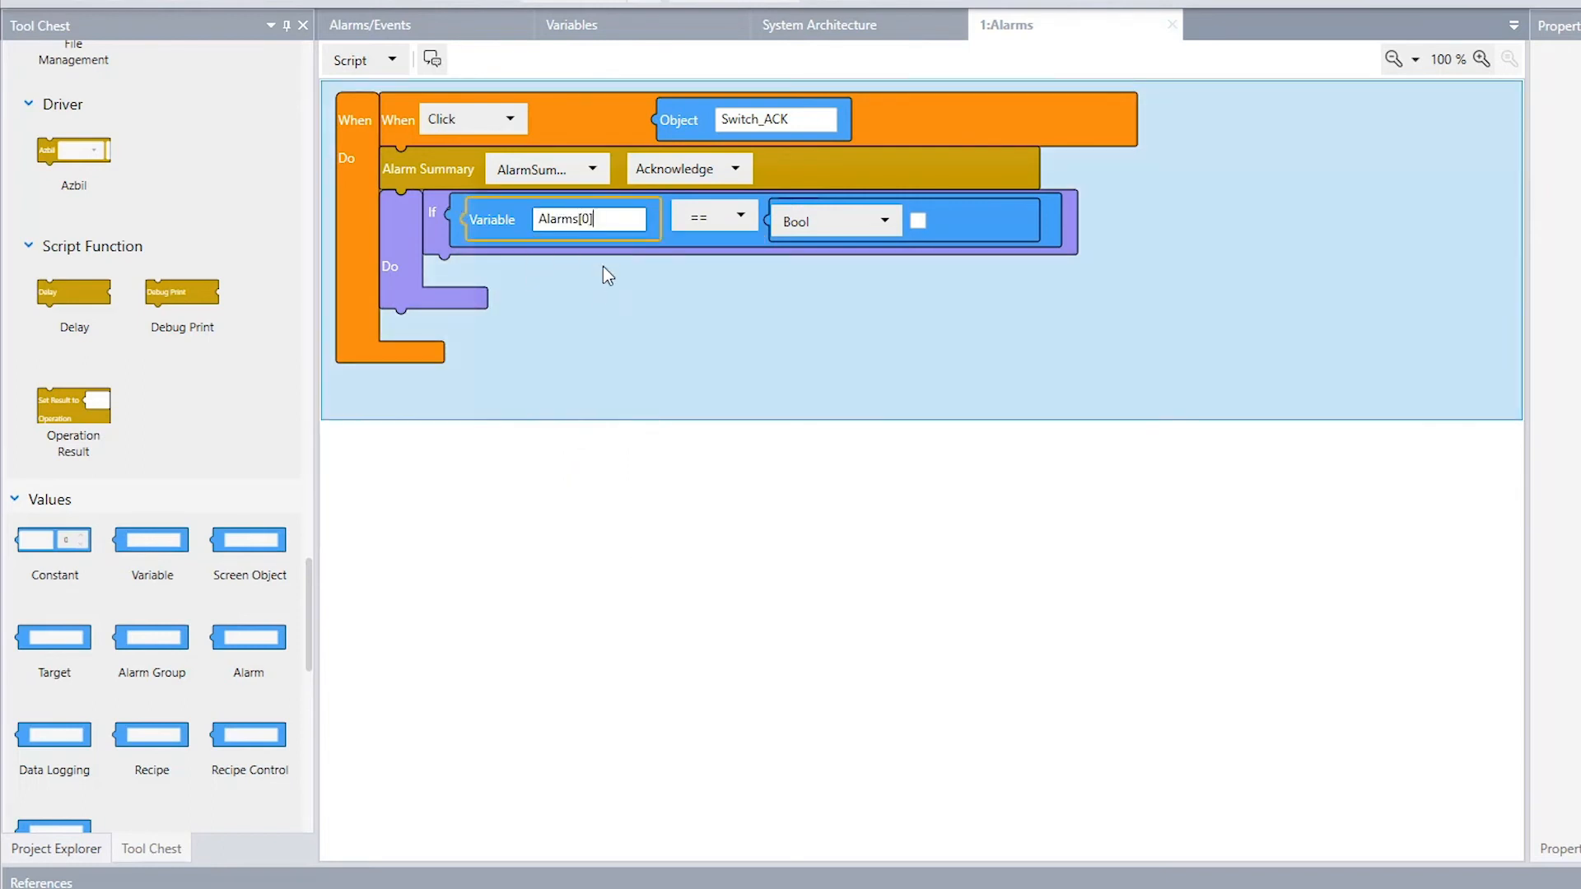
pyautogui.click(587, 221)
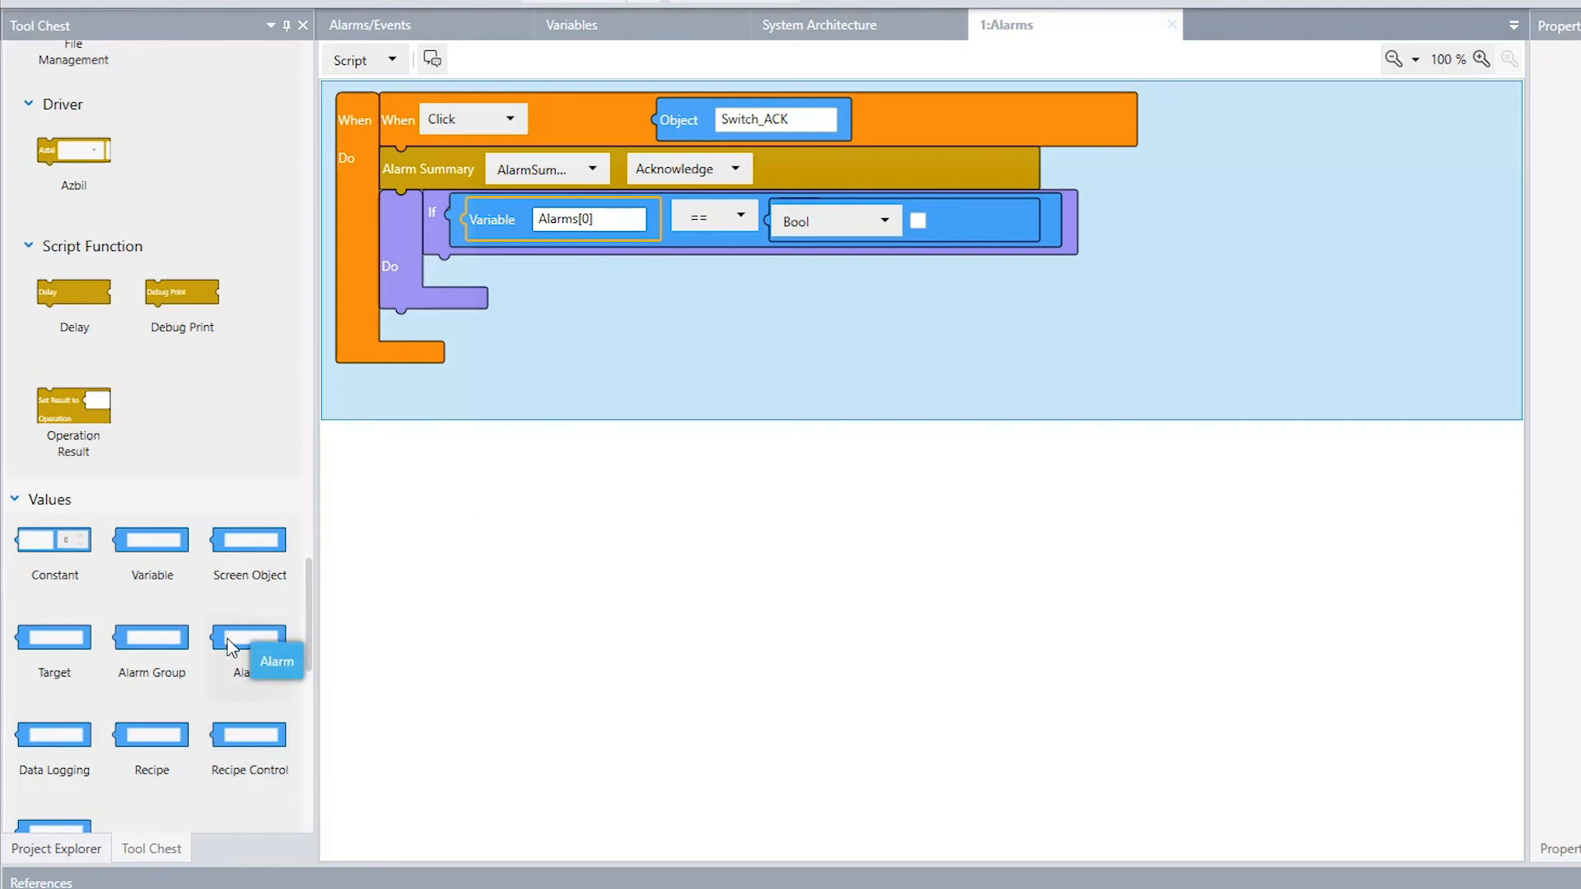
# Step: Place a loose Screen Object block in the script area and set it to AlarmSummary1.SelectedParameter
pyautogui.moveTo(246, 542); pyautogui.dragTo(709, 328)
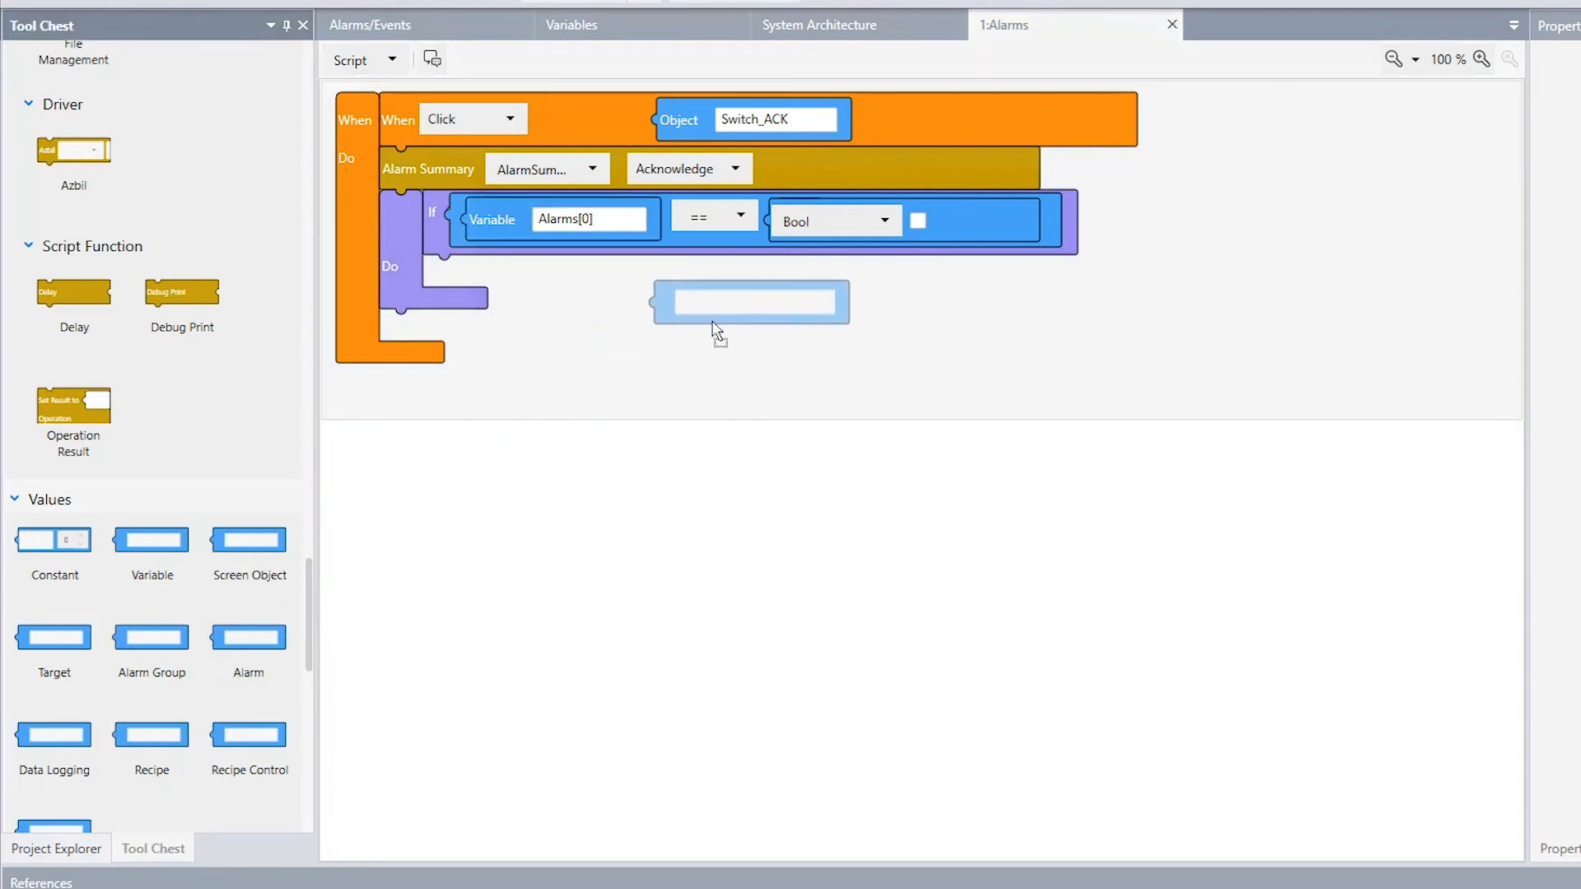
pyautogui.click(748, 313)
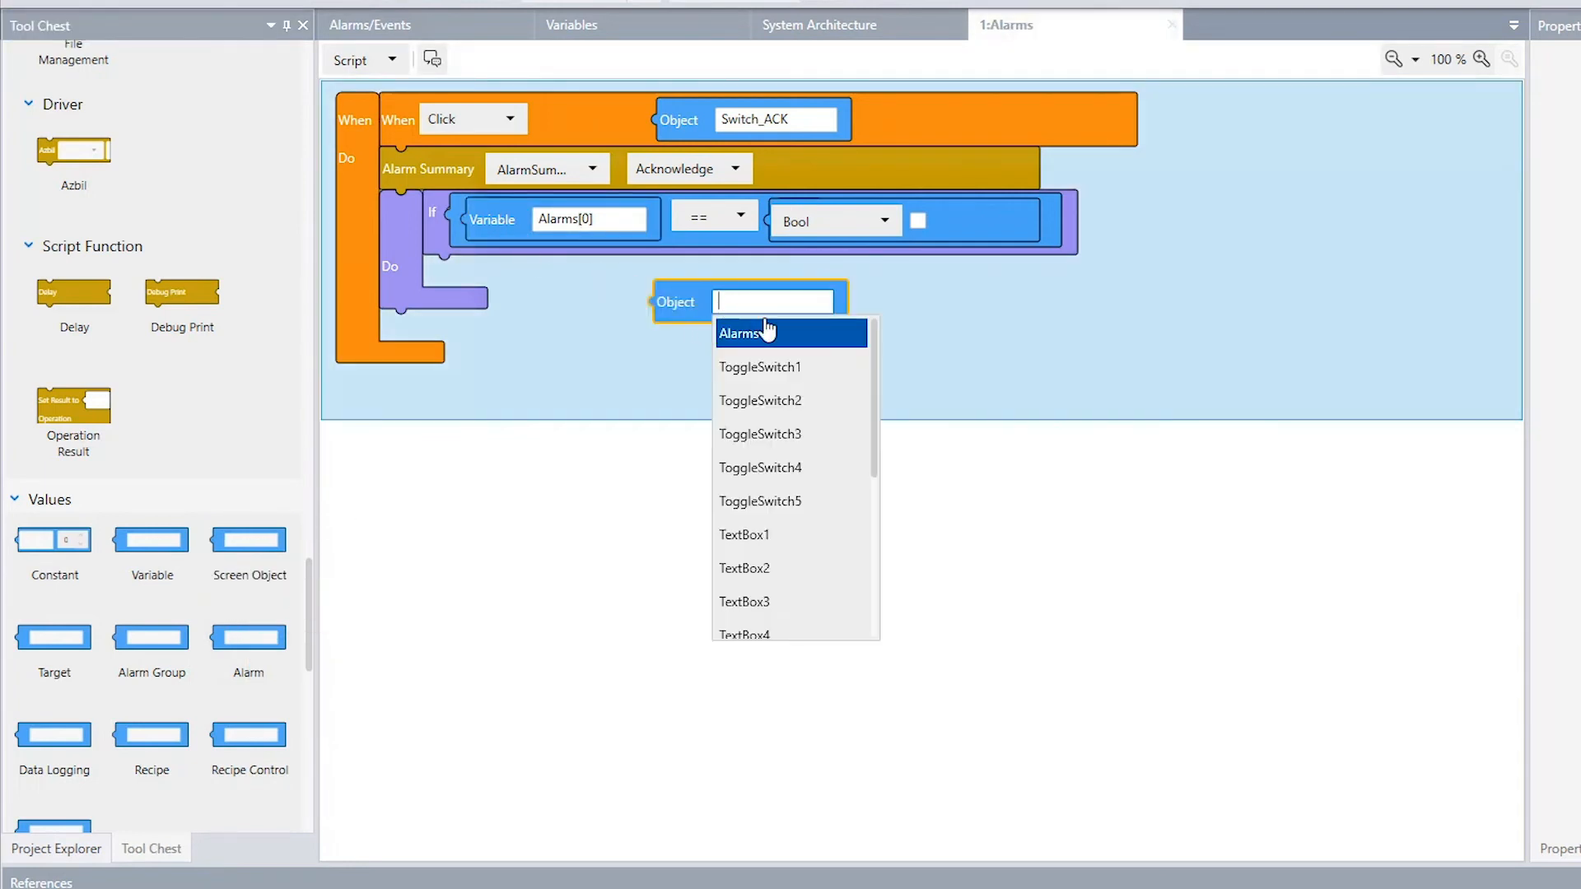
pyautogui.moveTo(872, 378); pyautogui.dragTo(871, 540)
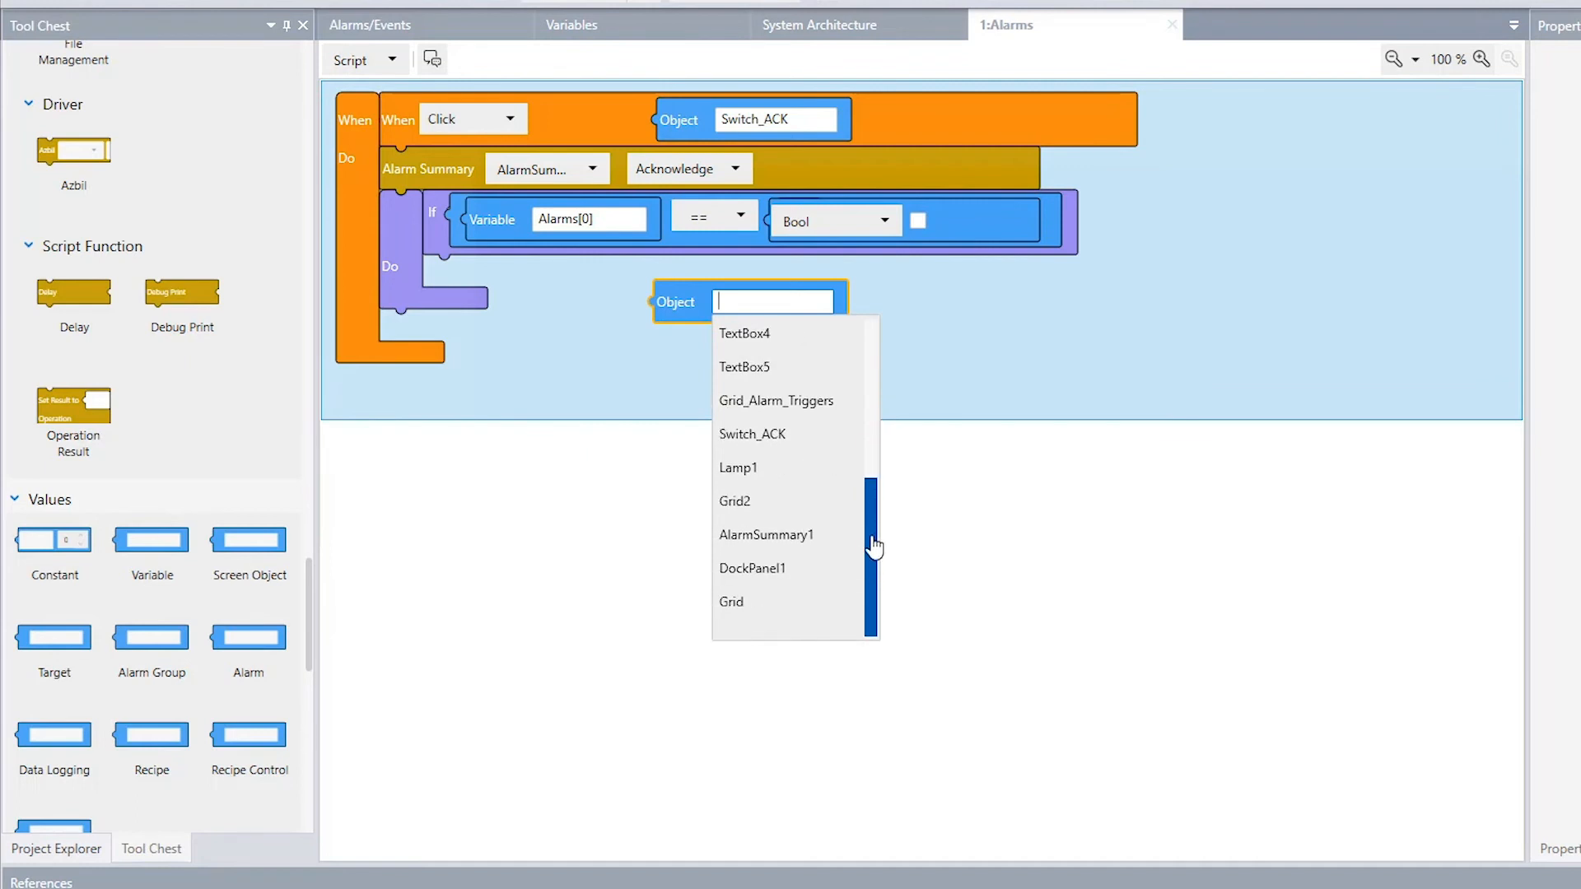
pyautogui.click(795, 536)
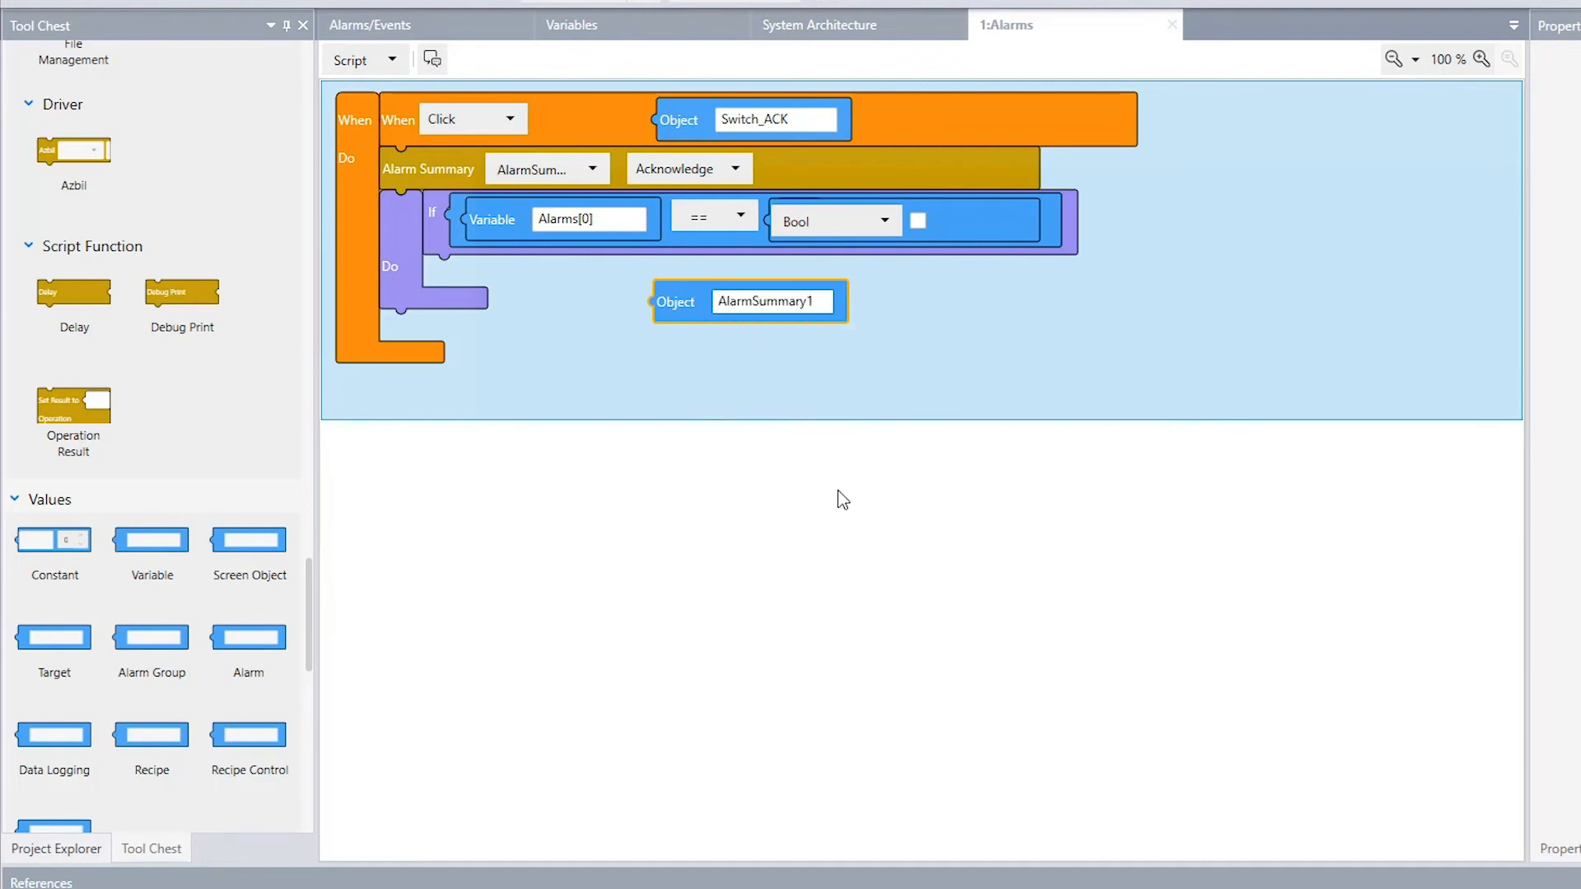
pyautogui.write('.')
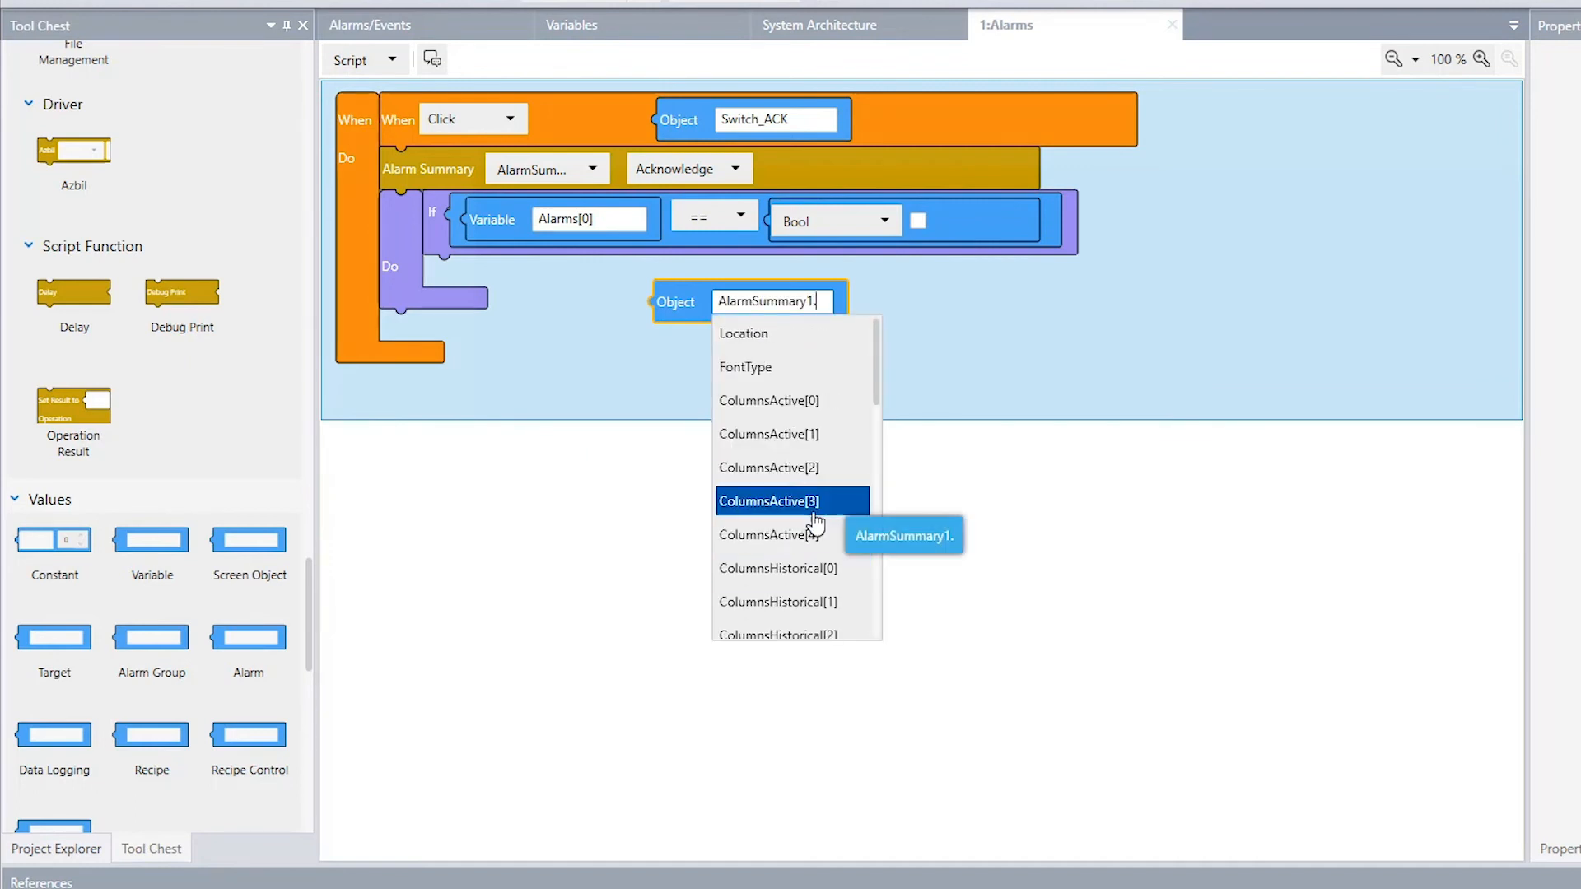
pyautogui.scroll(-7, 818, 517)
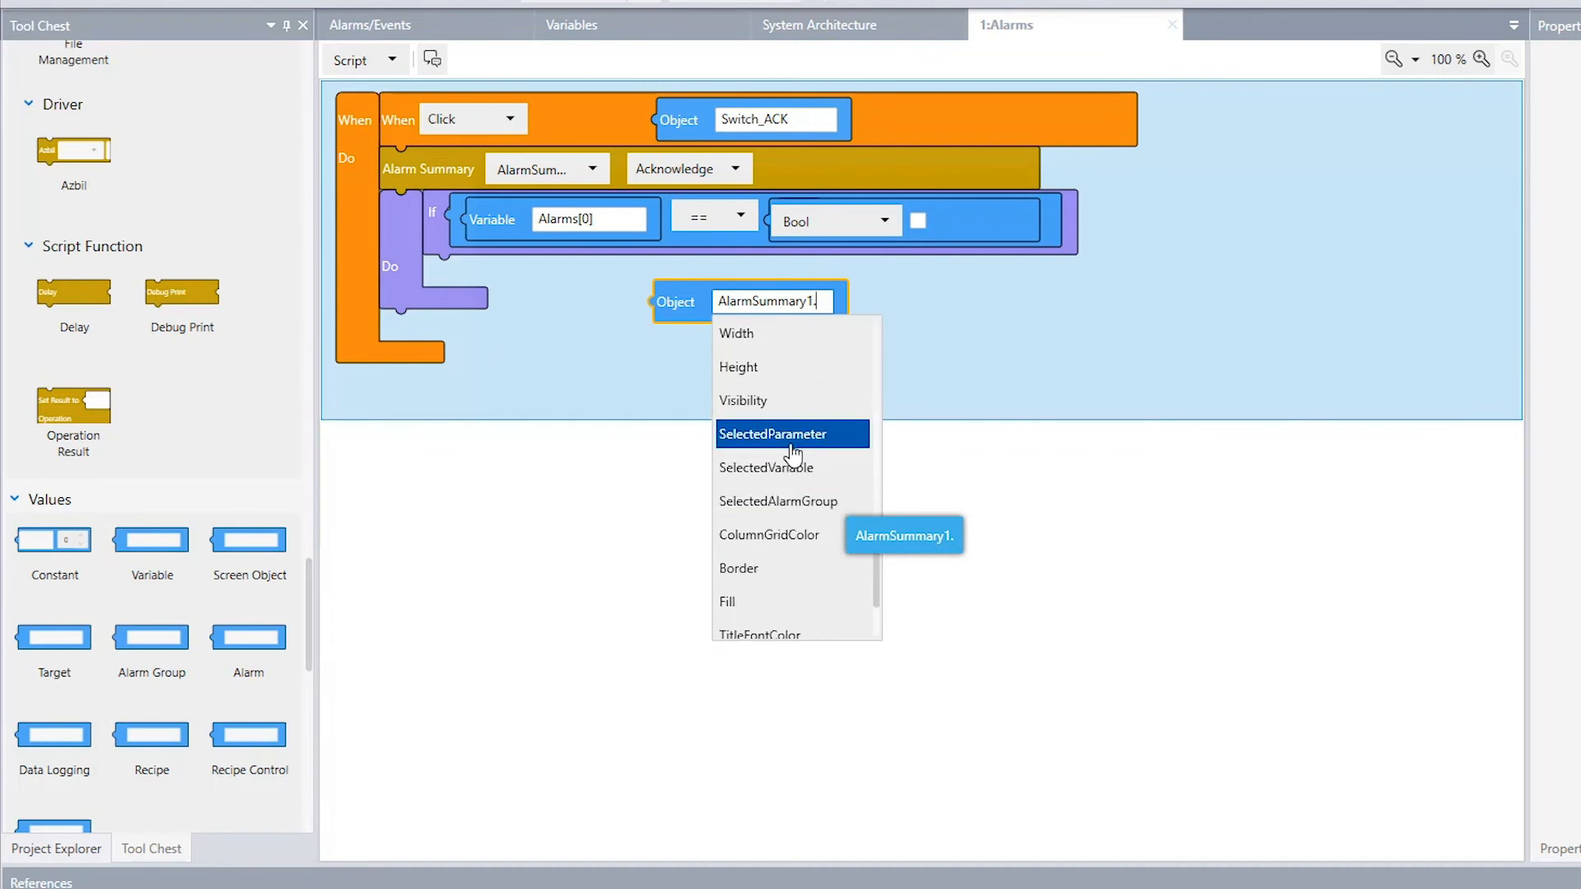
pyautogui.click(793, 451)
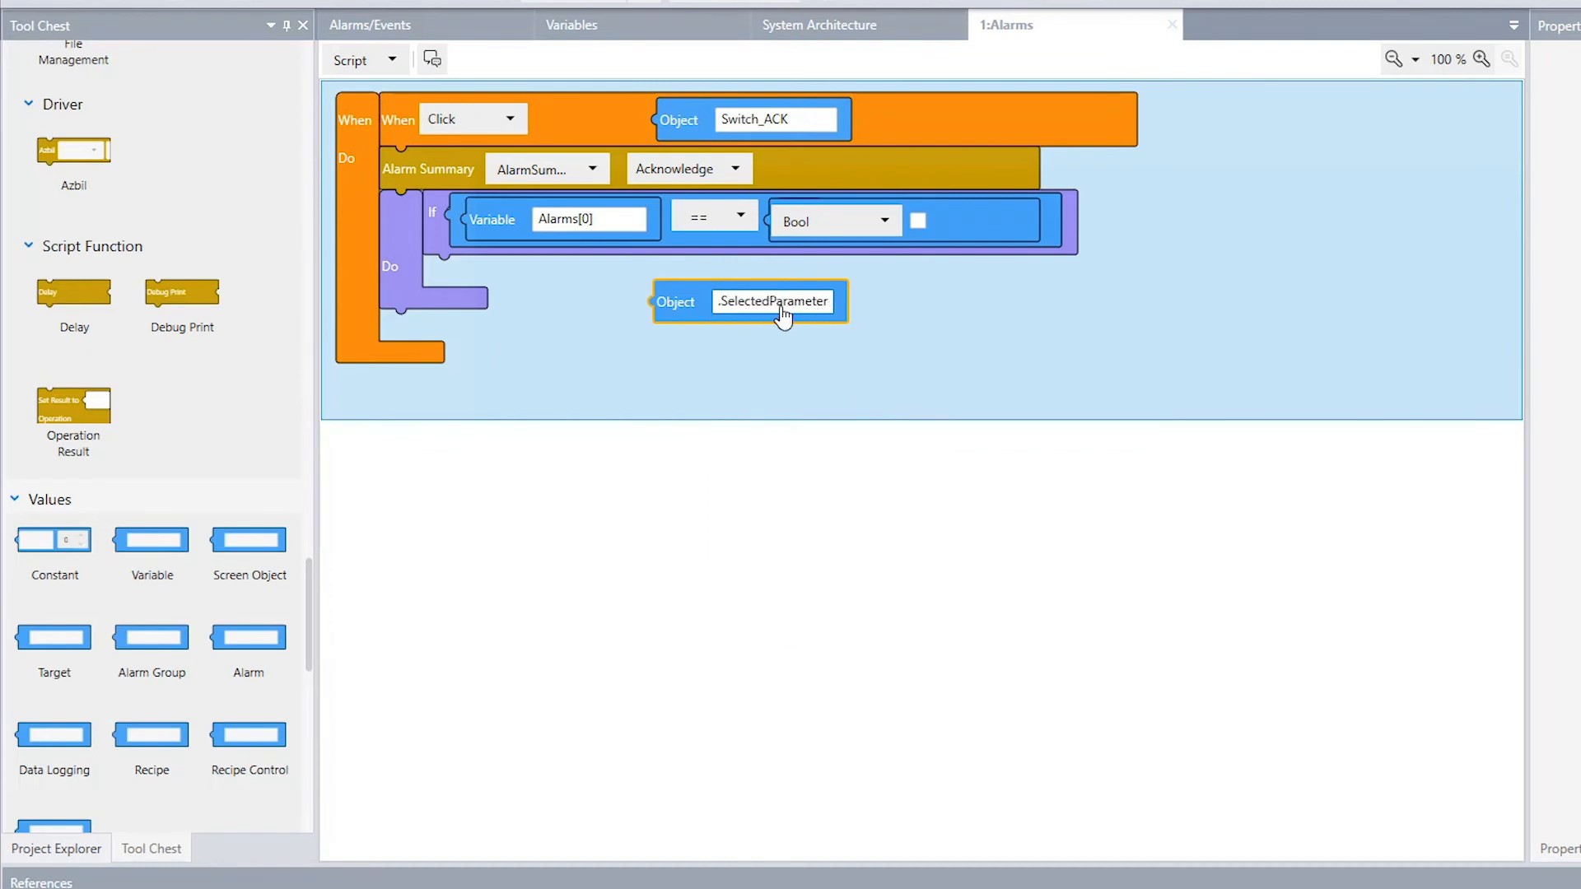
# Step: Copy the Object block's expression and replace the index 0 in the condition's Alarms[0] variable with AlarmSummary1.SelectedParameter
pyautogui.click(812, 306)
pyautogui.moveTo(819, 311); pyautogui.dragTo(565, 320)
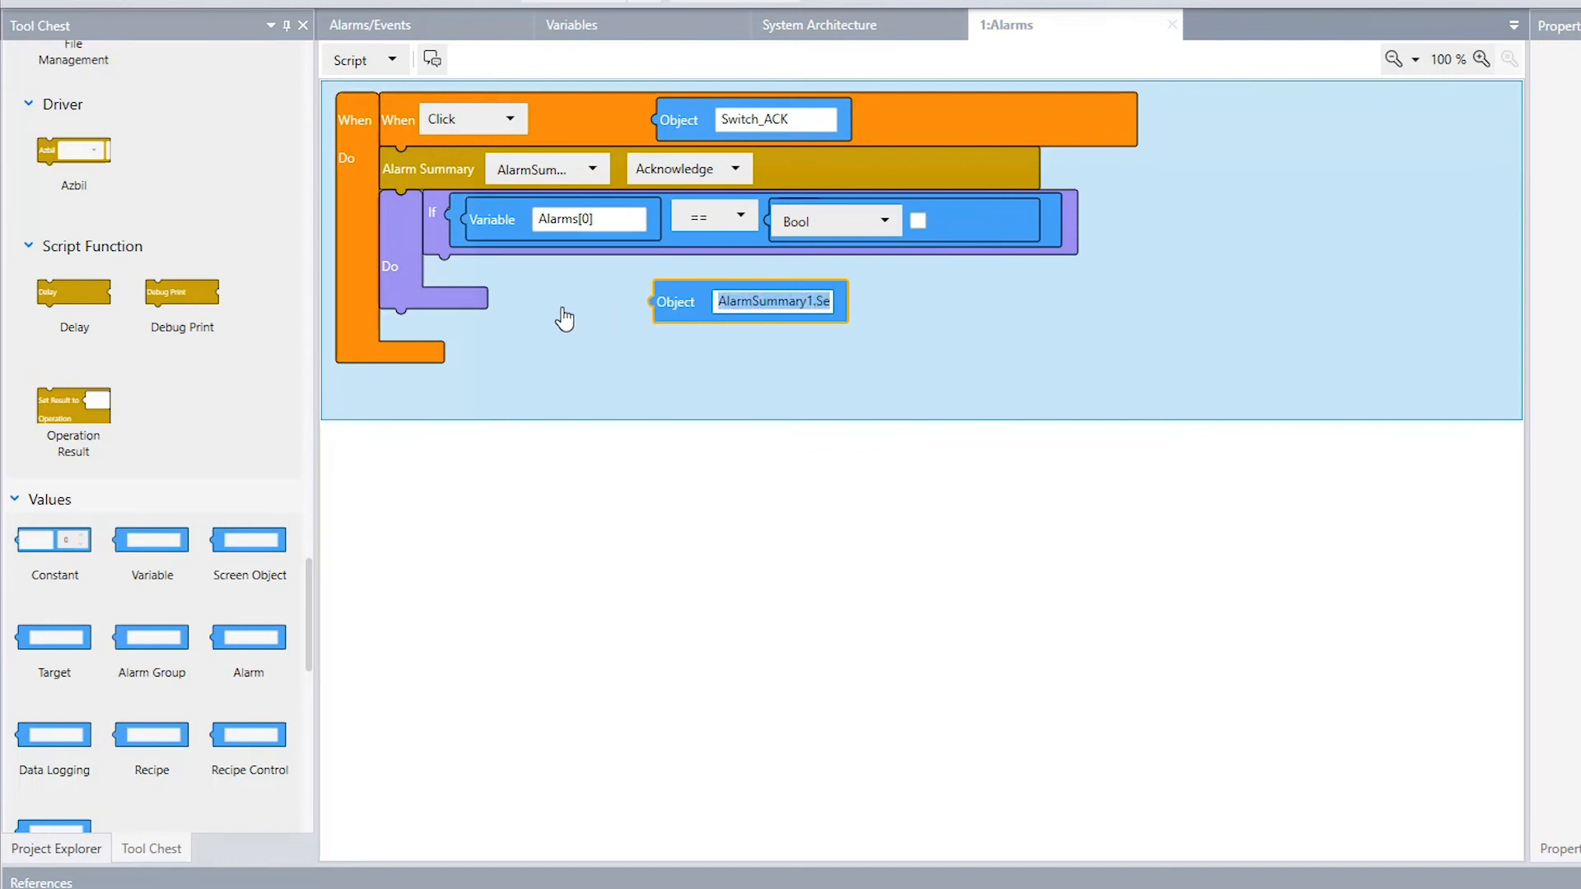
pyautogui.click(588, 224)
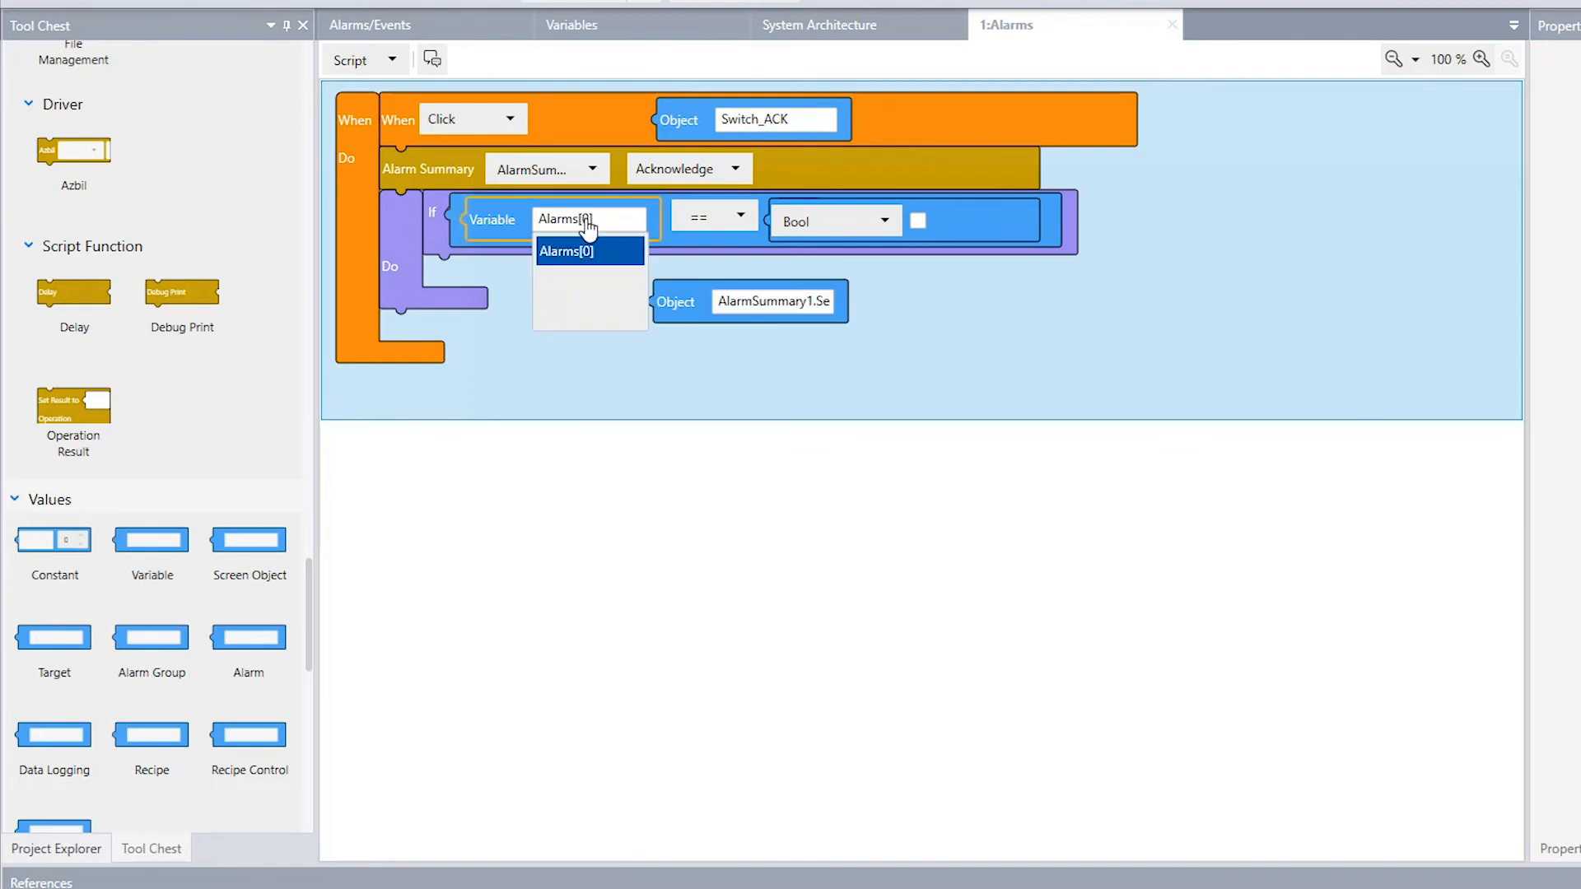
pyautogui.click(587, 223)
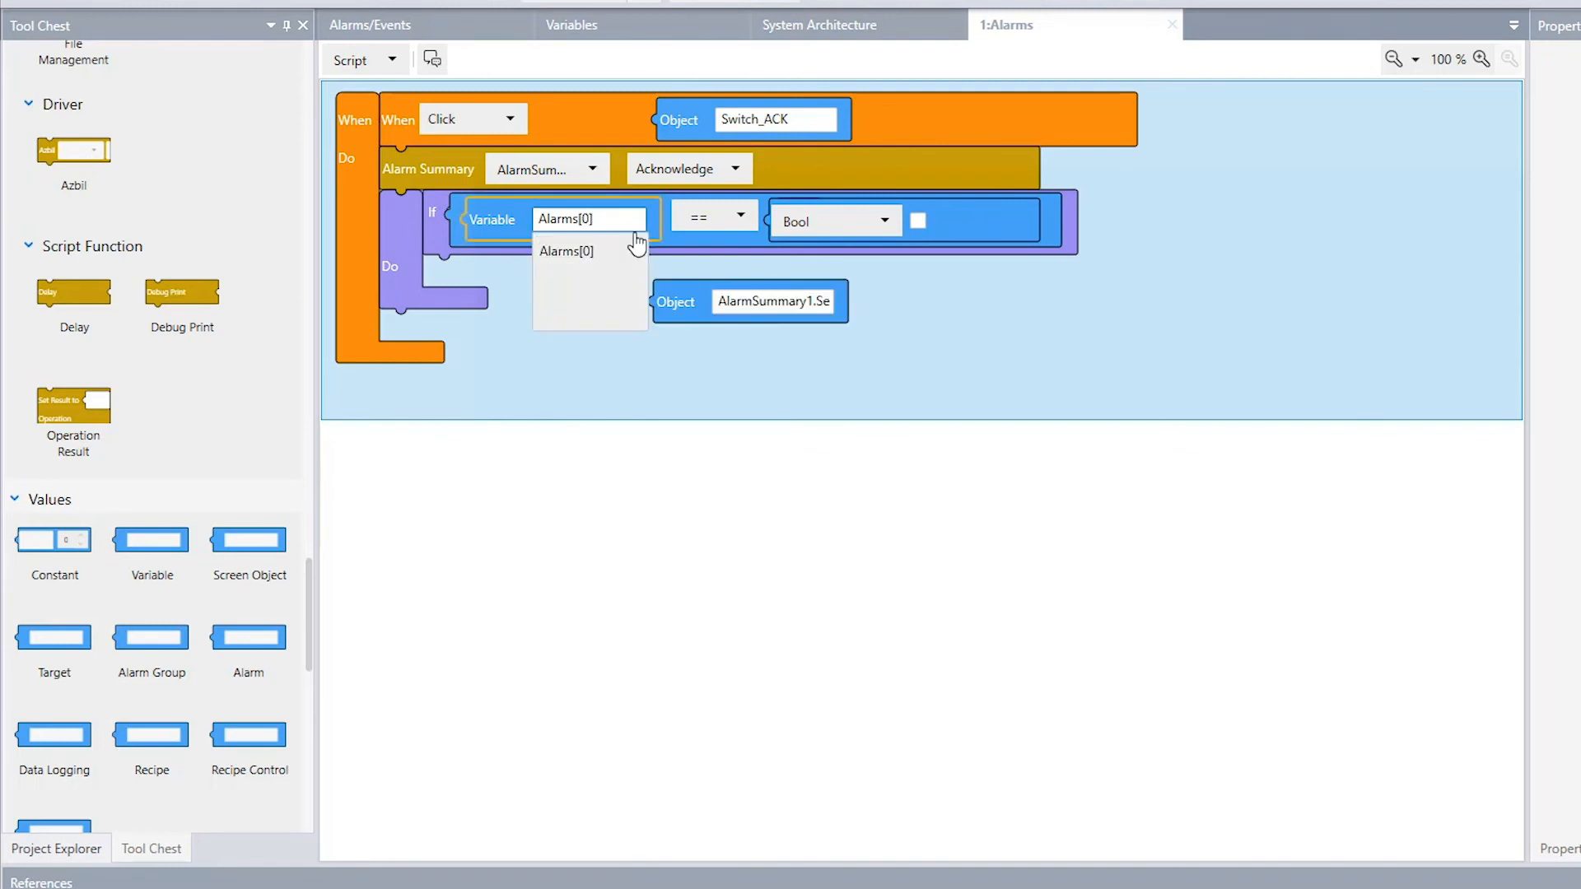
pyautogui.press('BackSpace')
pyautogui.hotkey('ctrl', 'v')
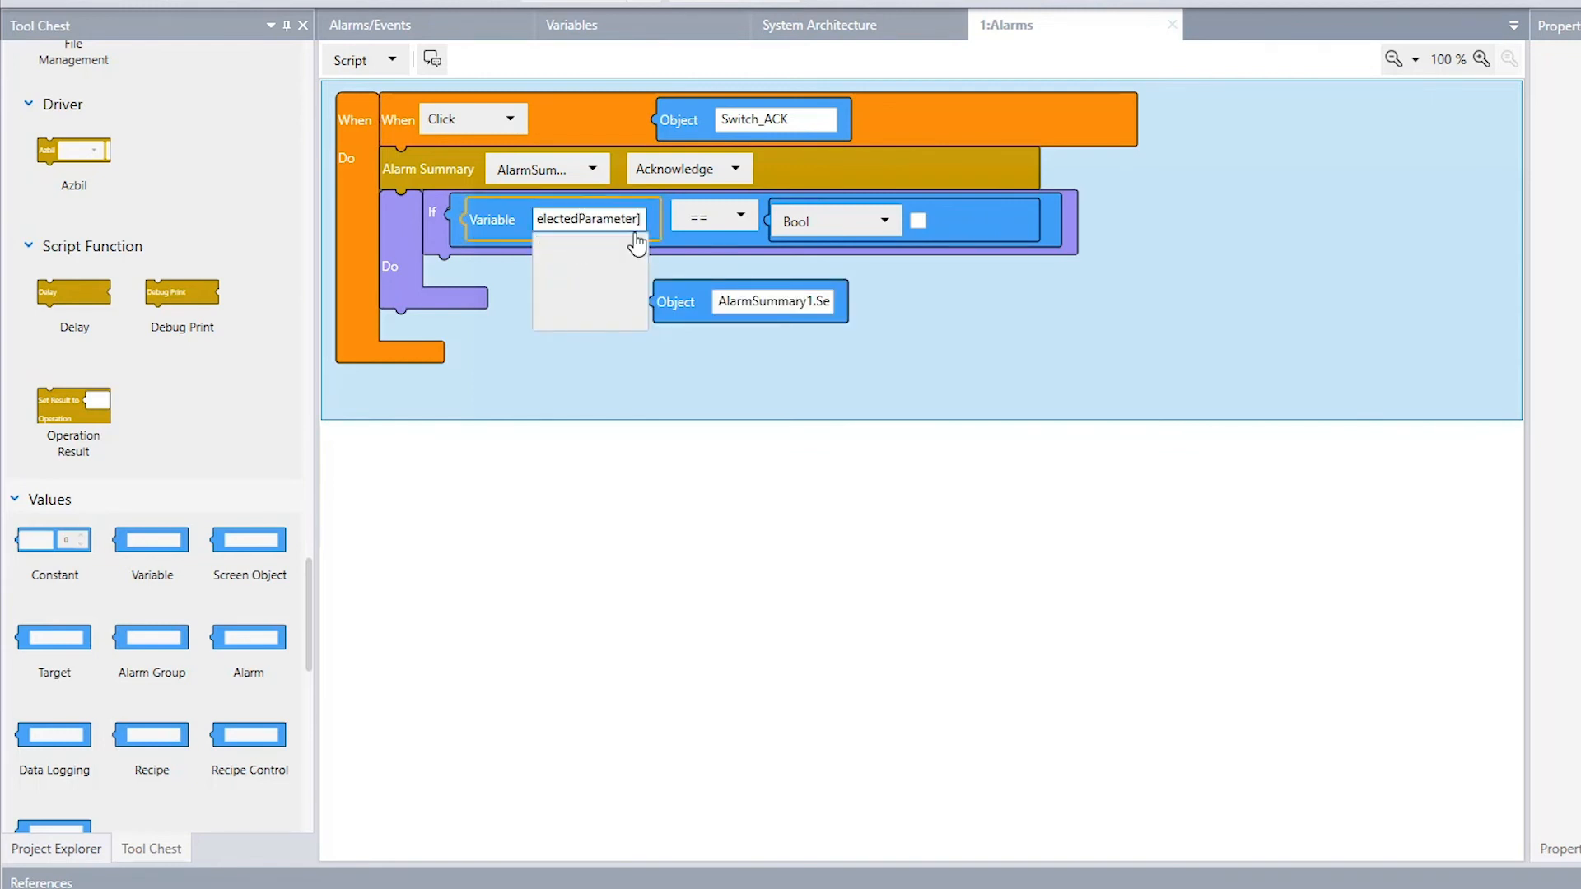
pyautogui.click(725, 269)
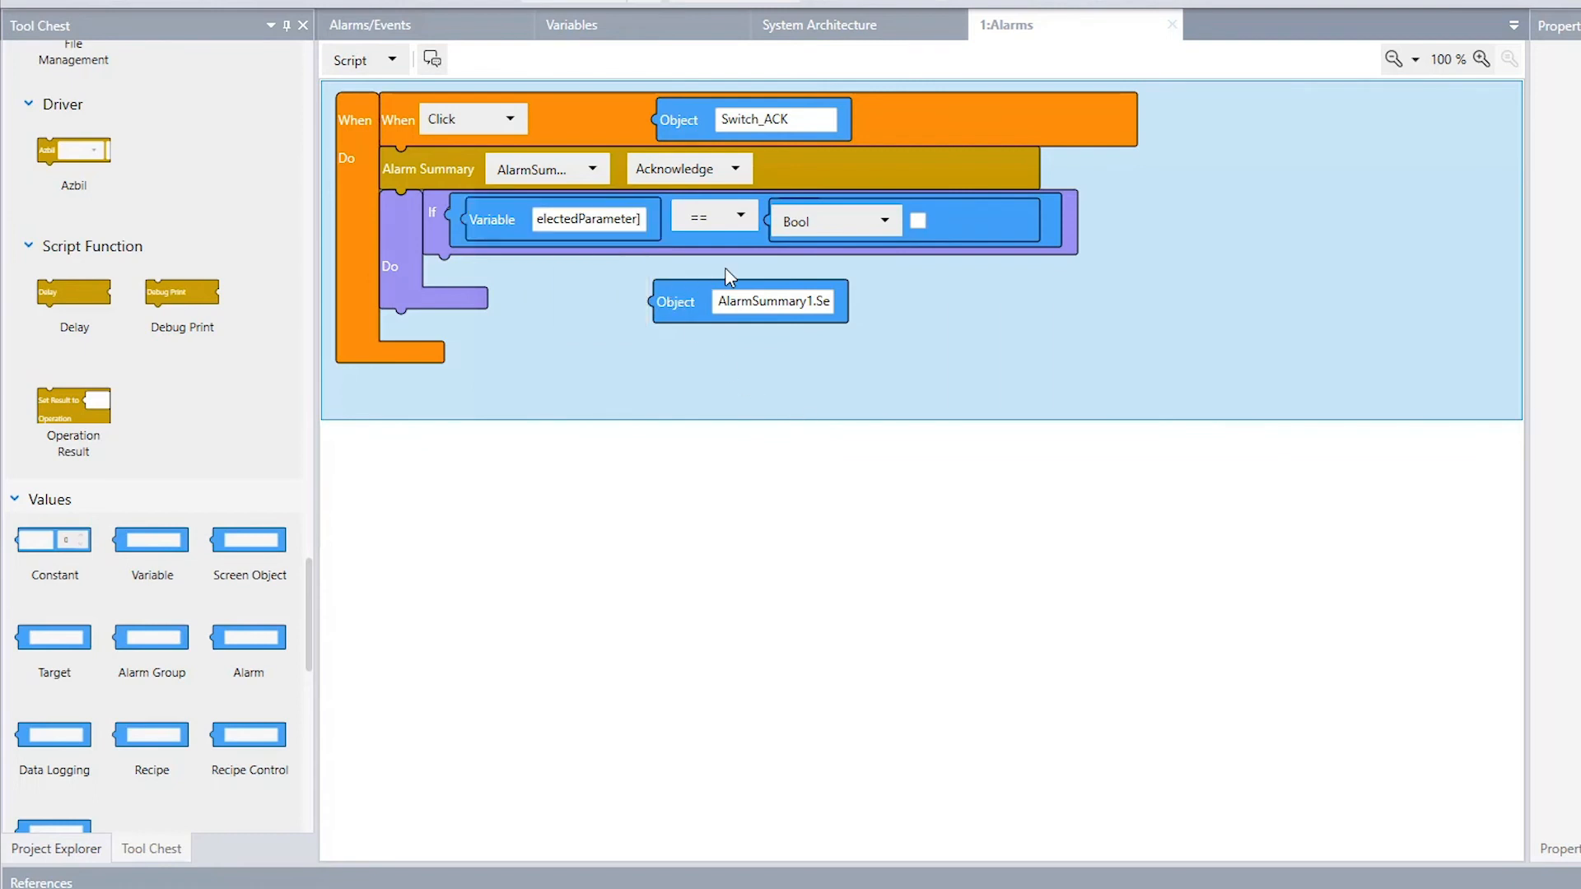
# Step: Check the full Alarms array expression in the condition's Variable block from its end to its beginning
pyautogui.click(604, 221)
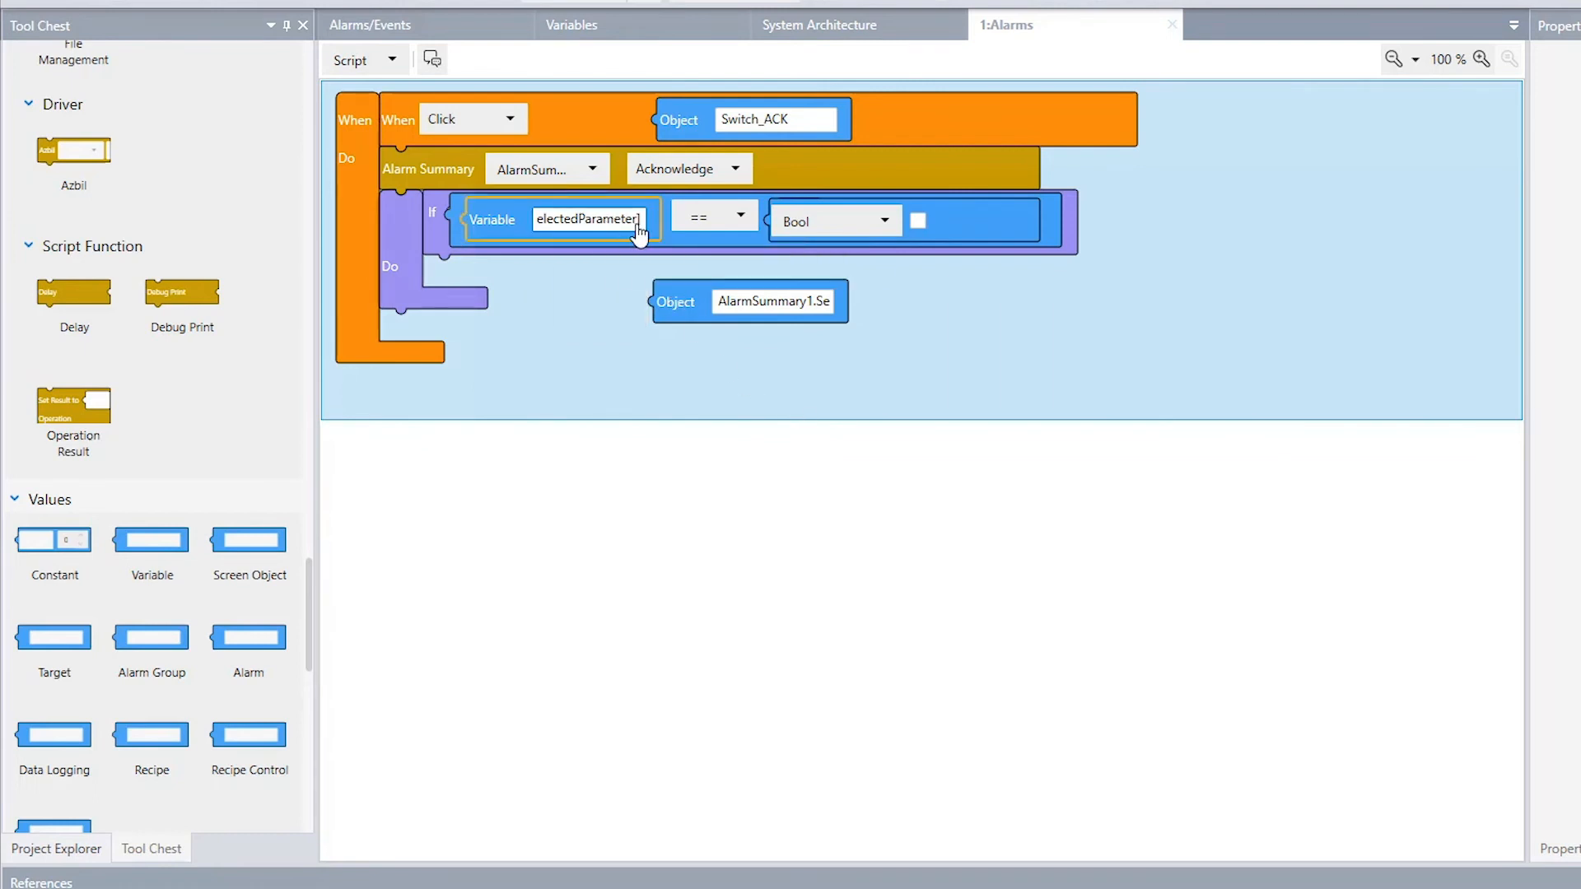
pyautogui.click(637, 228)
pyautogui.press('Left')
pyautogui.press('Left')
pyautogui.press('Left')
pyautogui.press('Left')
pyautogui.press('Left')
pyautogui.press('Left')
pyautogui.press('Left')
pyautogui.press('Left')
pyautogui.press('Left')
pyautogui.press('Left')
pyautogui.press('Left')
pyautogui.press('Left')
pyautogui.press('Left')
pyautogui.press('Left')
pyautogui.press('Left')
pyautogui.press('Left')
pyautogui.press('Left')
pyautogui.press('Left')
pyautogui.press('Left')
pyautogui.press('Left')
pyautogui.press('Left')
pyautogui.press('Left')
pyautogui.press('Left')
pyautogui.press('Left')
pyautogui.press('Left')
pyautogui.press('Left')
pyautogui.press('Left')
pyautogui.press('Left')
pyautogui.press('Left')
pyautogui.press('Left')
pyautogui.press('Left')
pyautogui.press('Left')
# Step: Delete the loose Object block below the If condition
pyautogui.click(680, 306)
pyautogui.press('Delete')
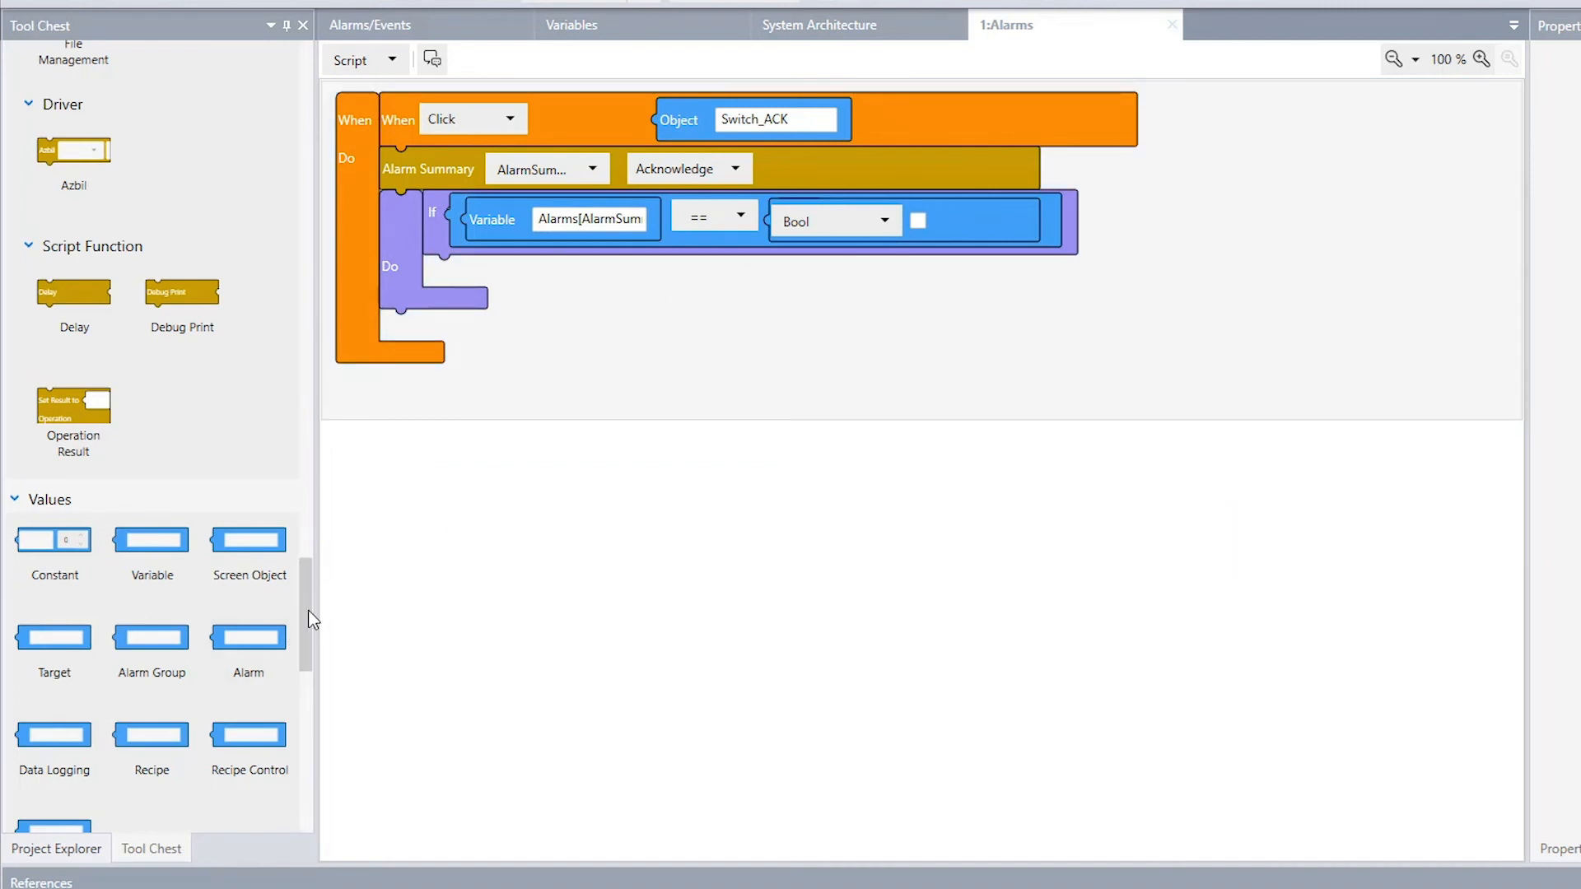
# Step: Add an Alarm Summary block inside the If Do block, set to SetHideFlag and to appear again when NextAlarm
pyautogui.moveTo(309, 611); pyautogui.dragTo(283, 405)
pyautogui.scroll(-2, 306, 605)
pyautogui.moveTo(48, 445); pyautogui.dragTo(517, 270)
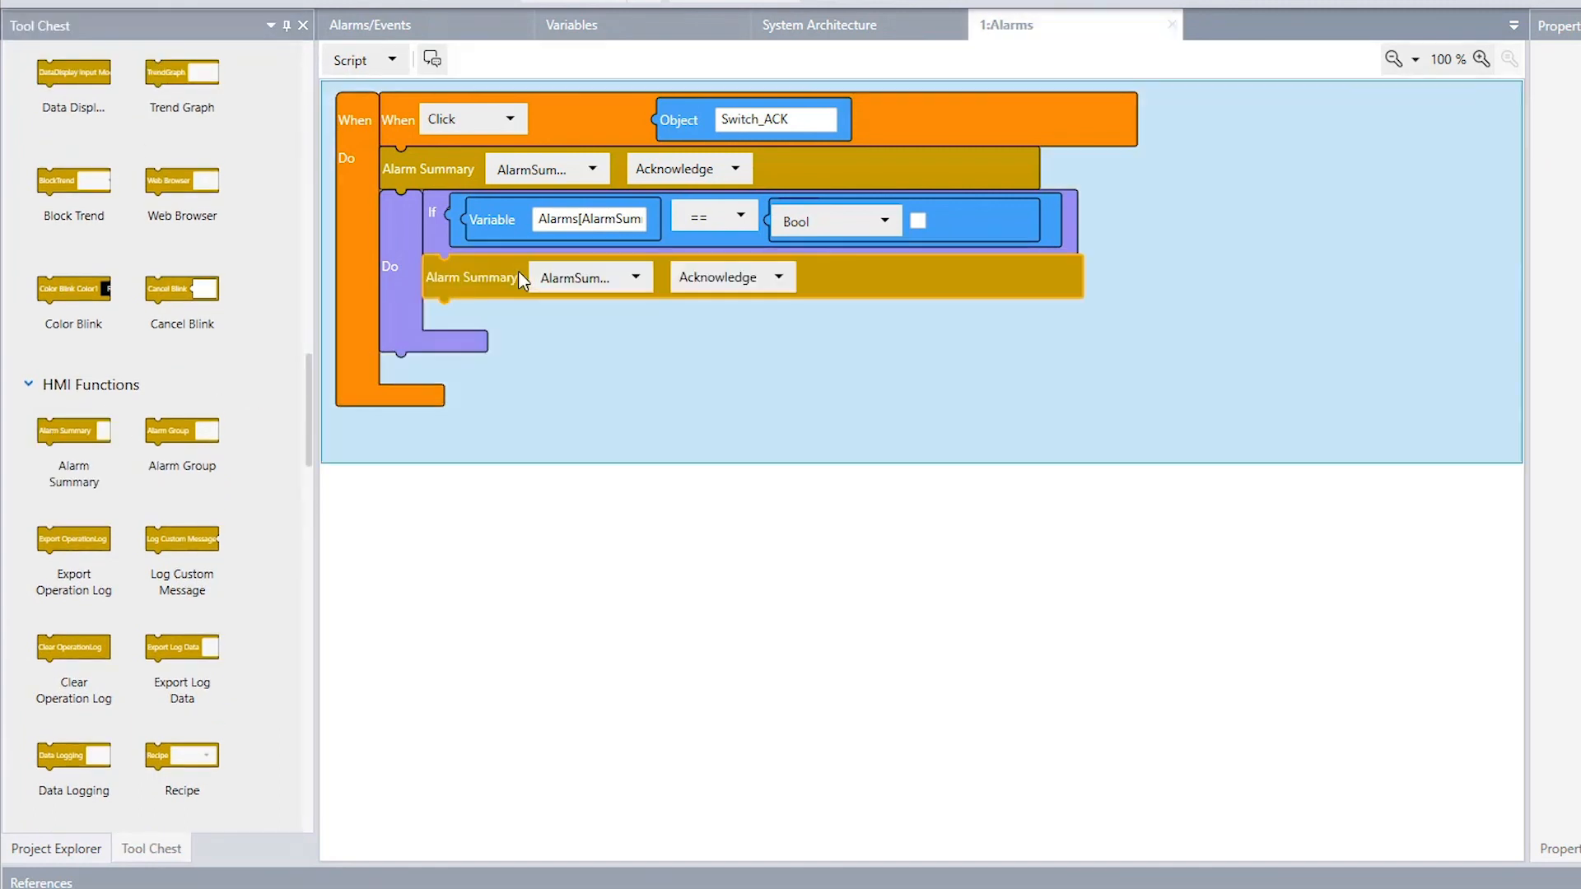
pyautogui.click(630, 281)
pyautogui.click(729, 277)
pyautogui.click(730, 277)
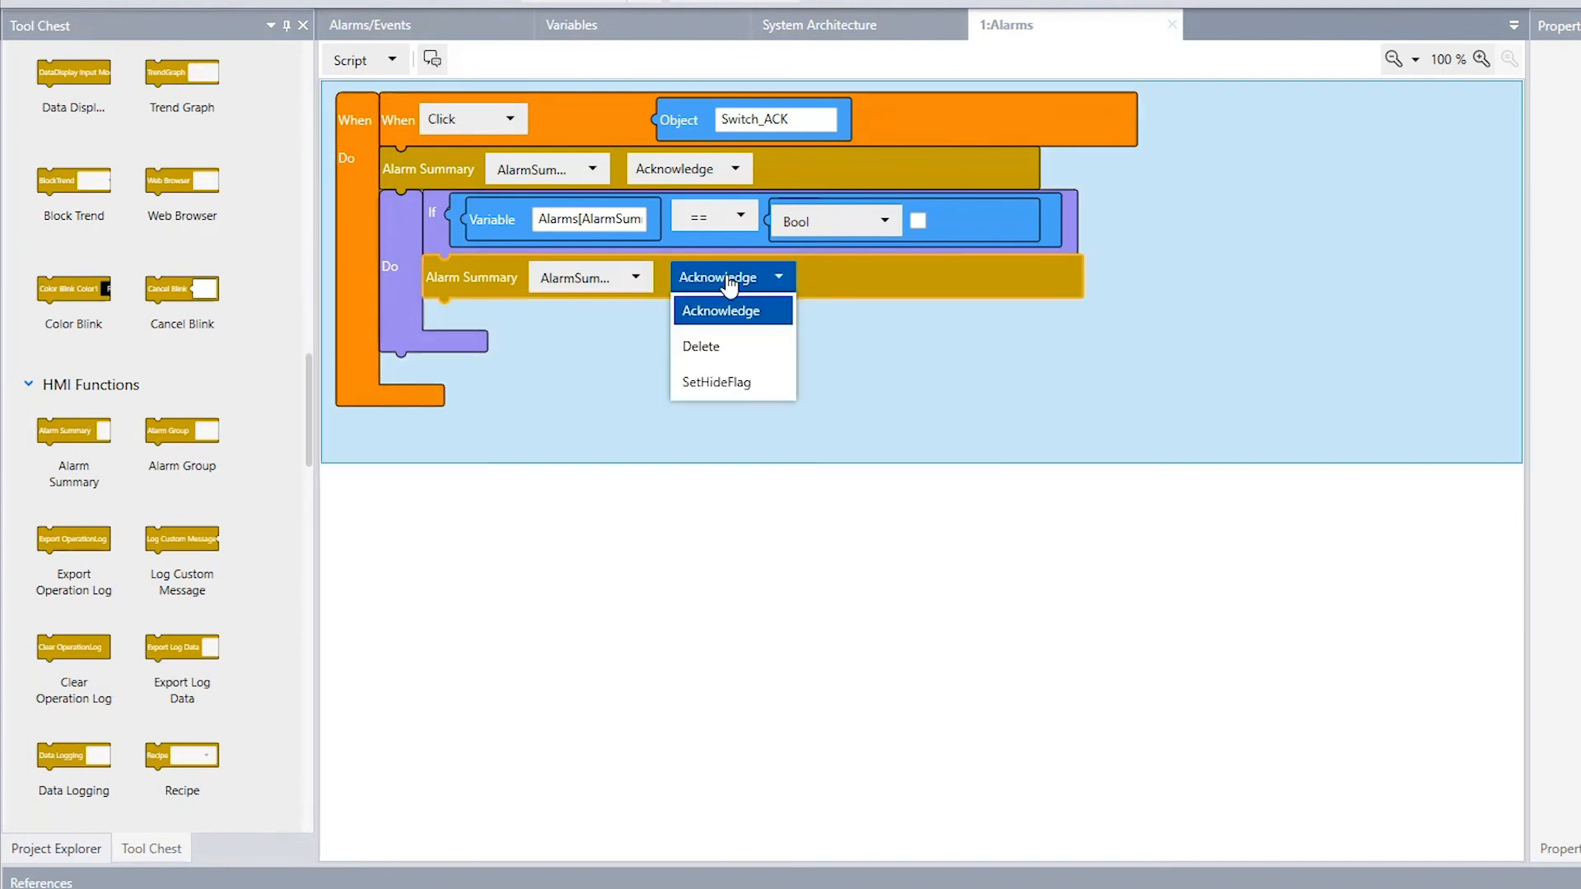
pyautogui.click(718, 382)
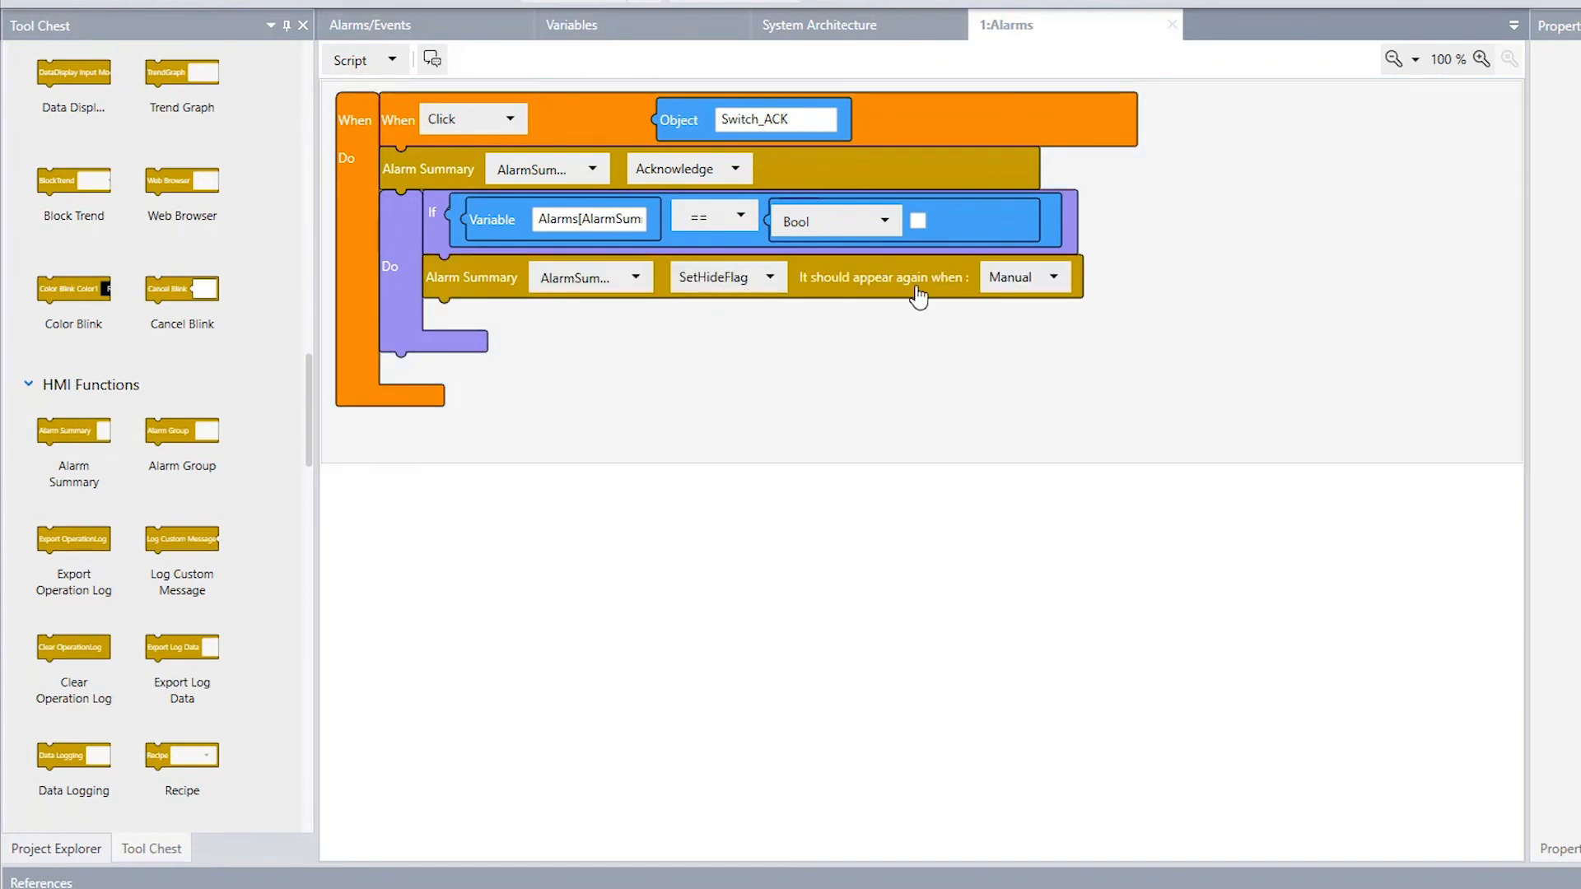
pyautogui.click(1017, 280)
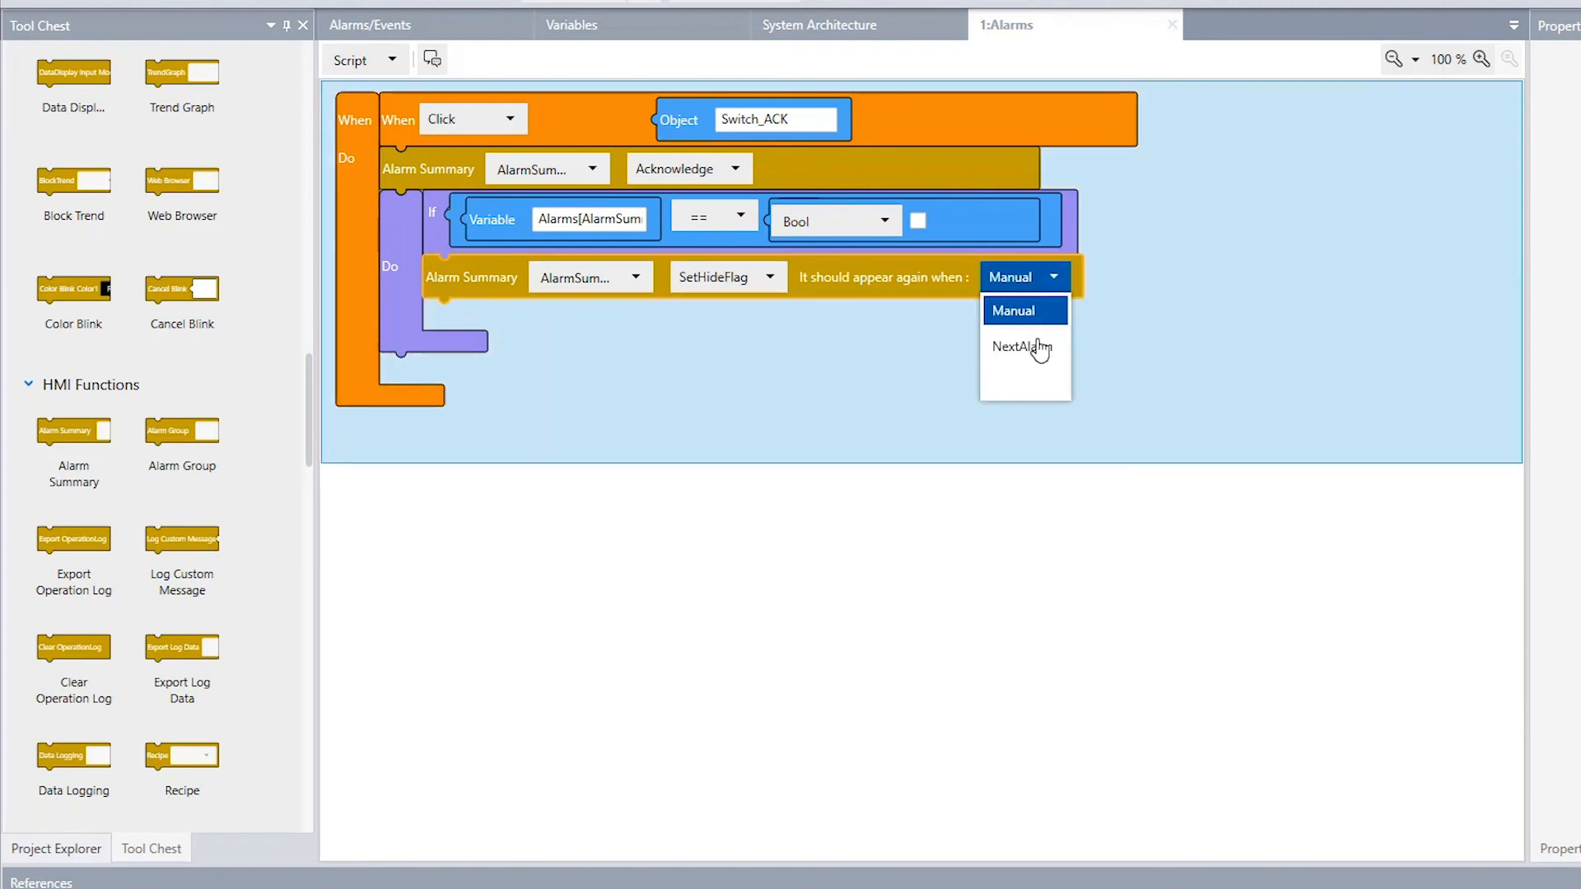
pyautogui.click(1039, 348)
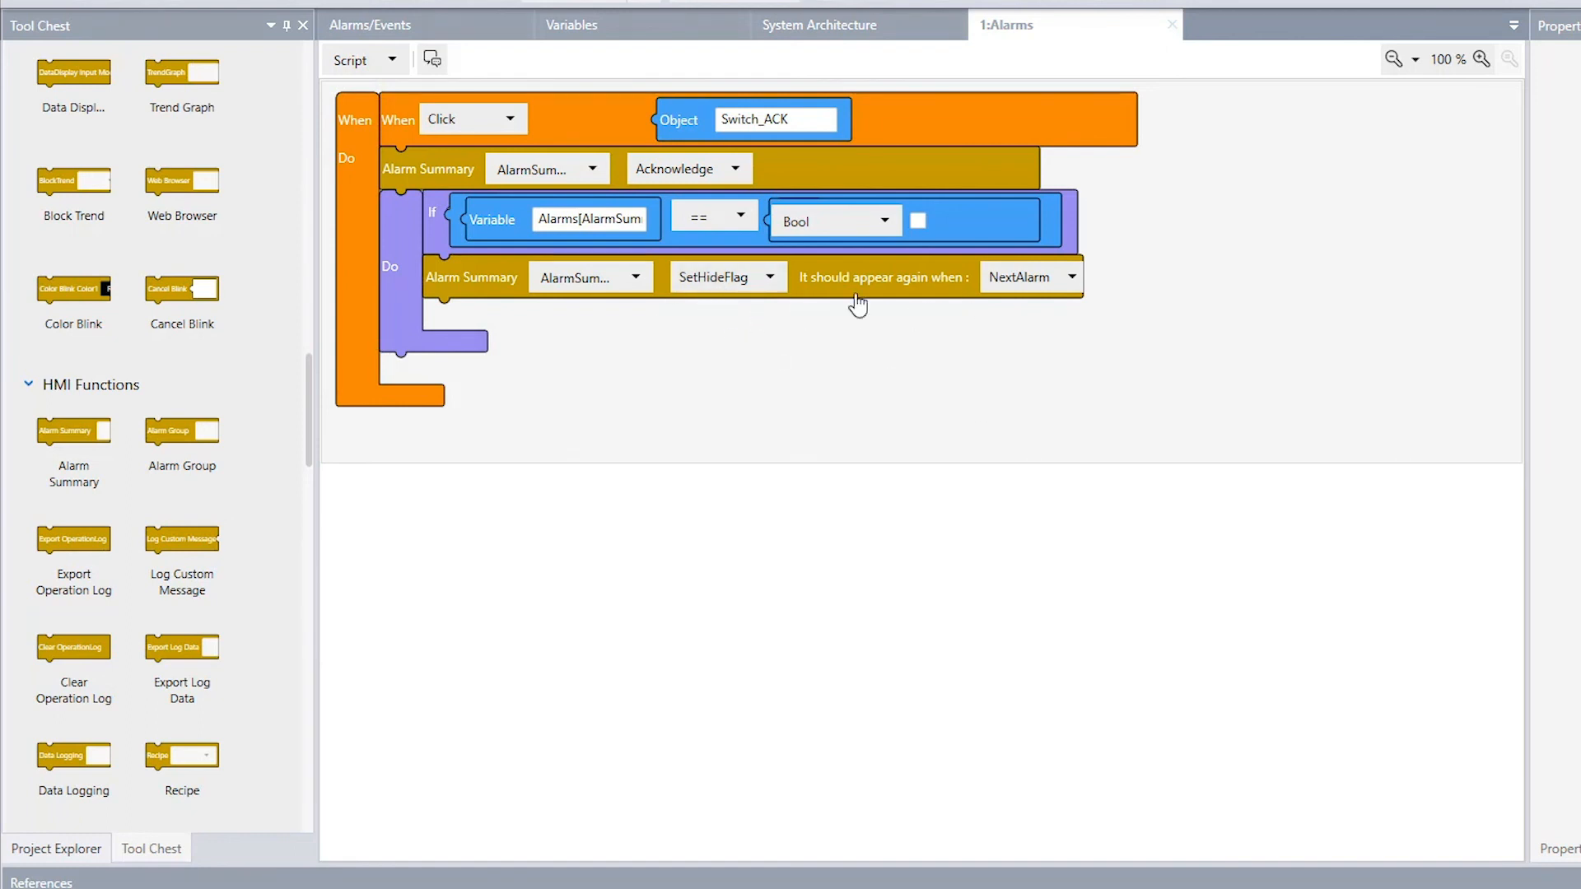
# Step: Return the Alarms content to its Screen view and start the project simulation
pyautogui.click(383, 62)
pyautogui.click(367, 91)
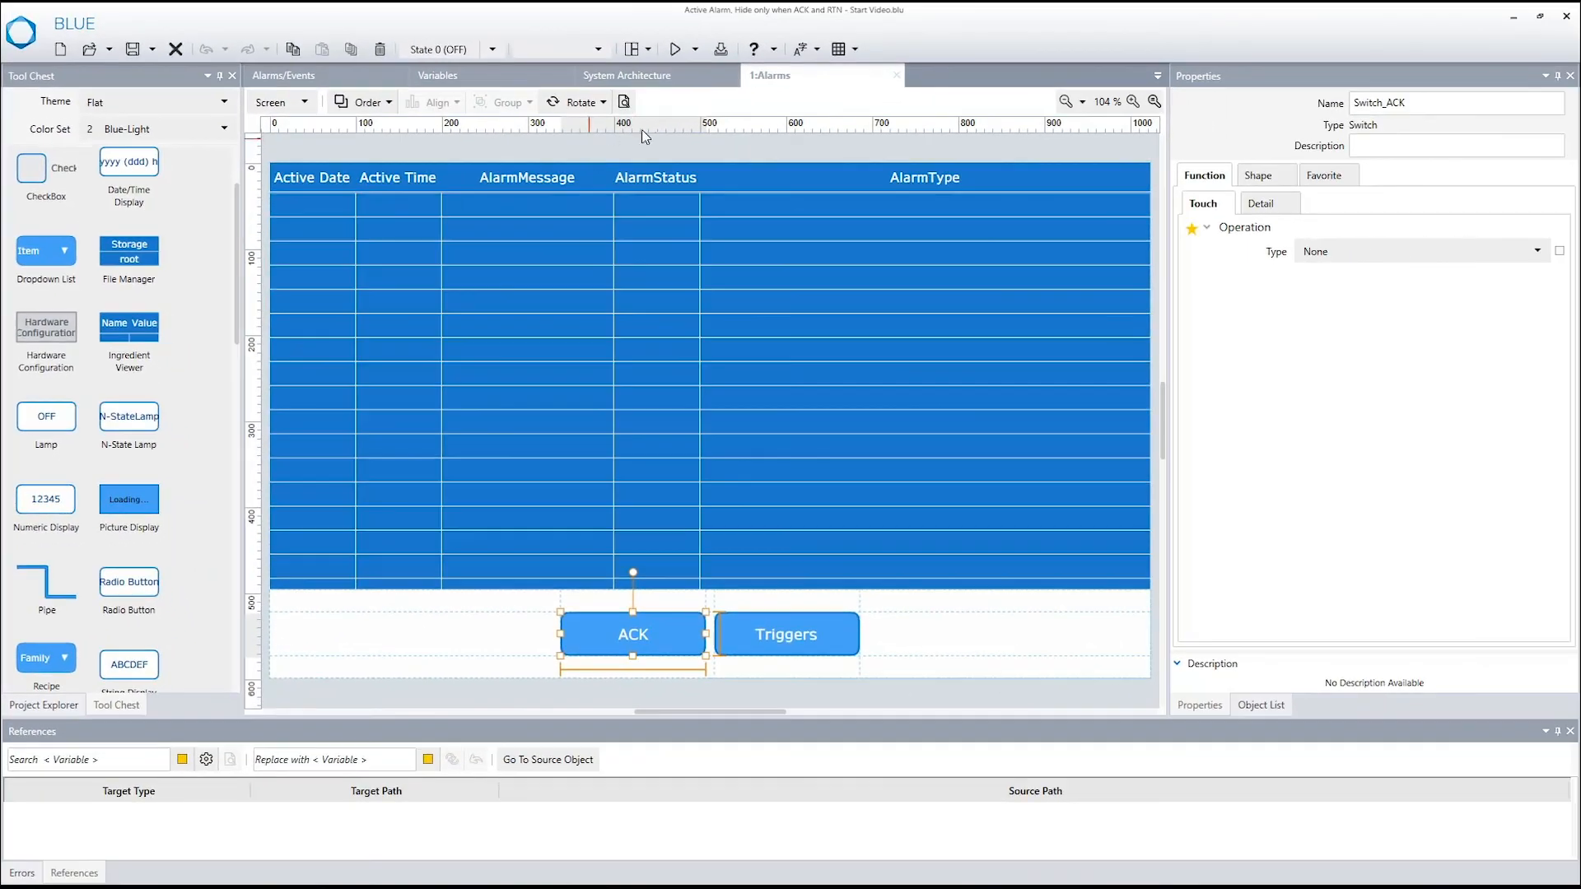
pyautogui.click(674, 51)
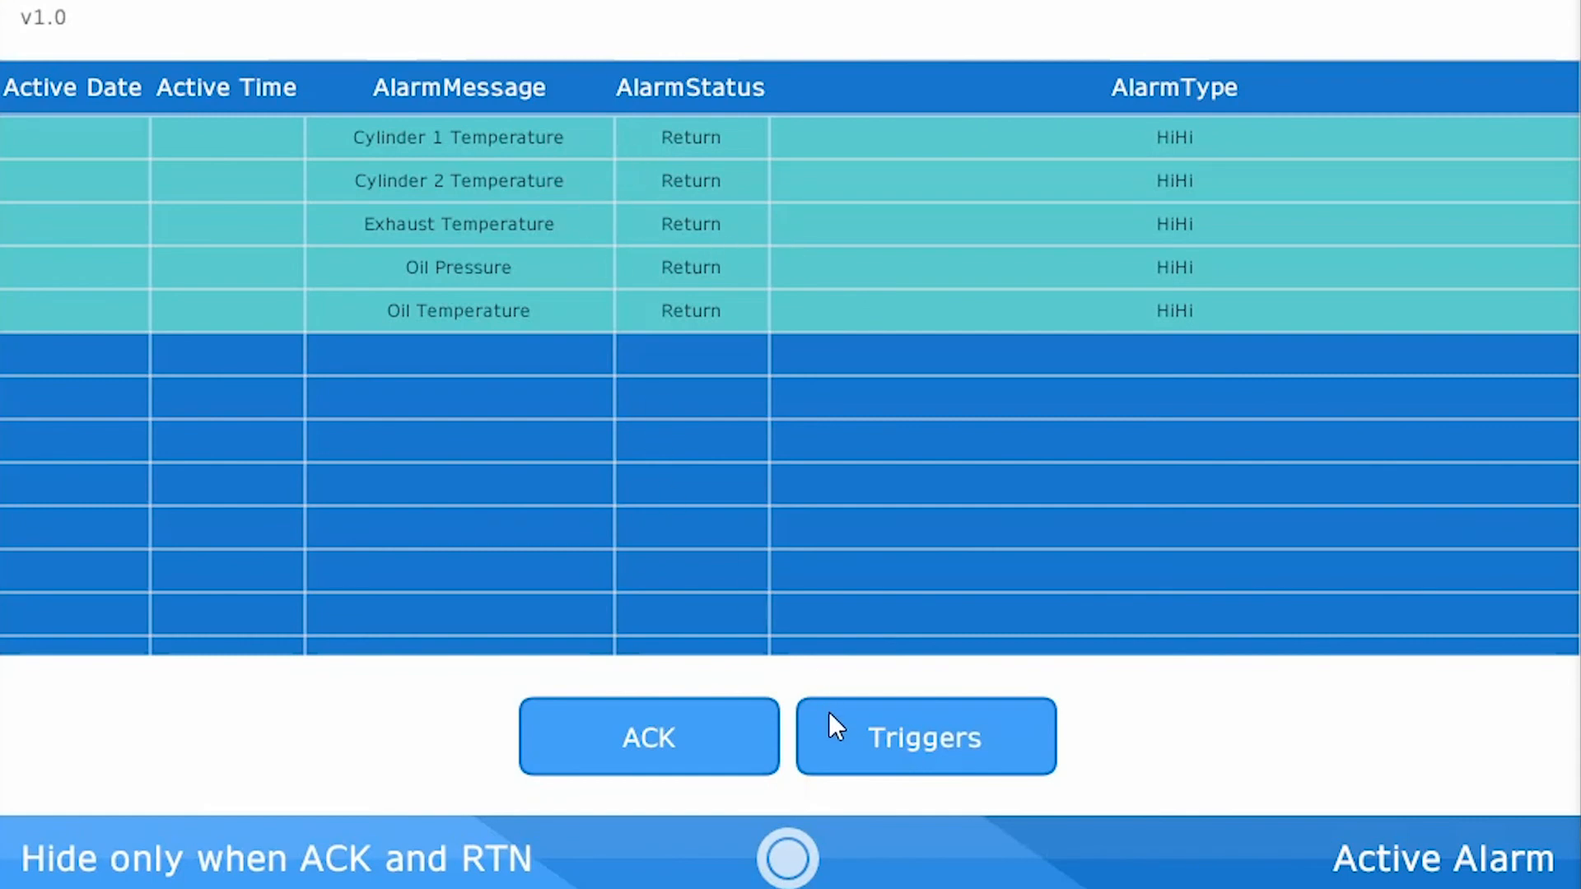
# Step: Show the alarm triggers and switch on Cylinder 1 Temperature, Cylinder 2 Temperature, Oil Pressure and Oil Temperature
pyautogui.click(898, 745)
pyautogui.click(908, 552)
pyautogui.click(913, 594)
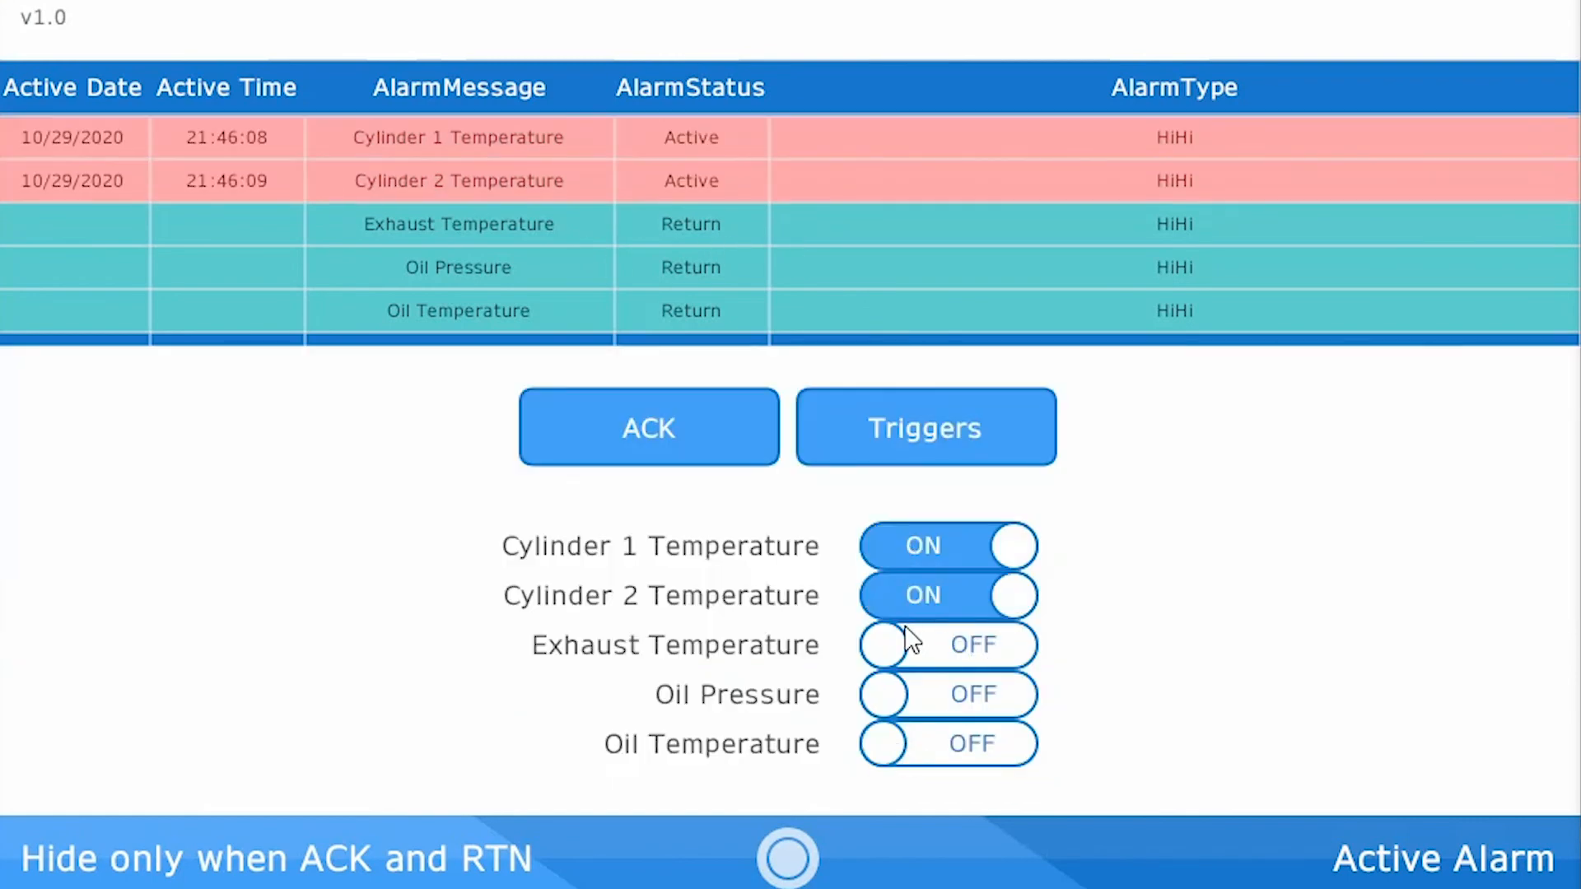
pyautogui.click(896, 695)
pyautogui.click(905, 748)
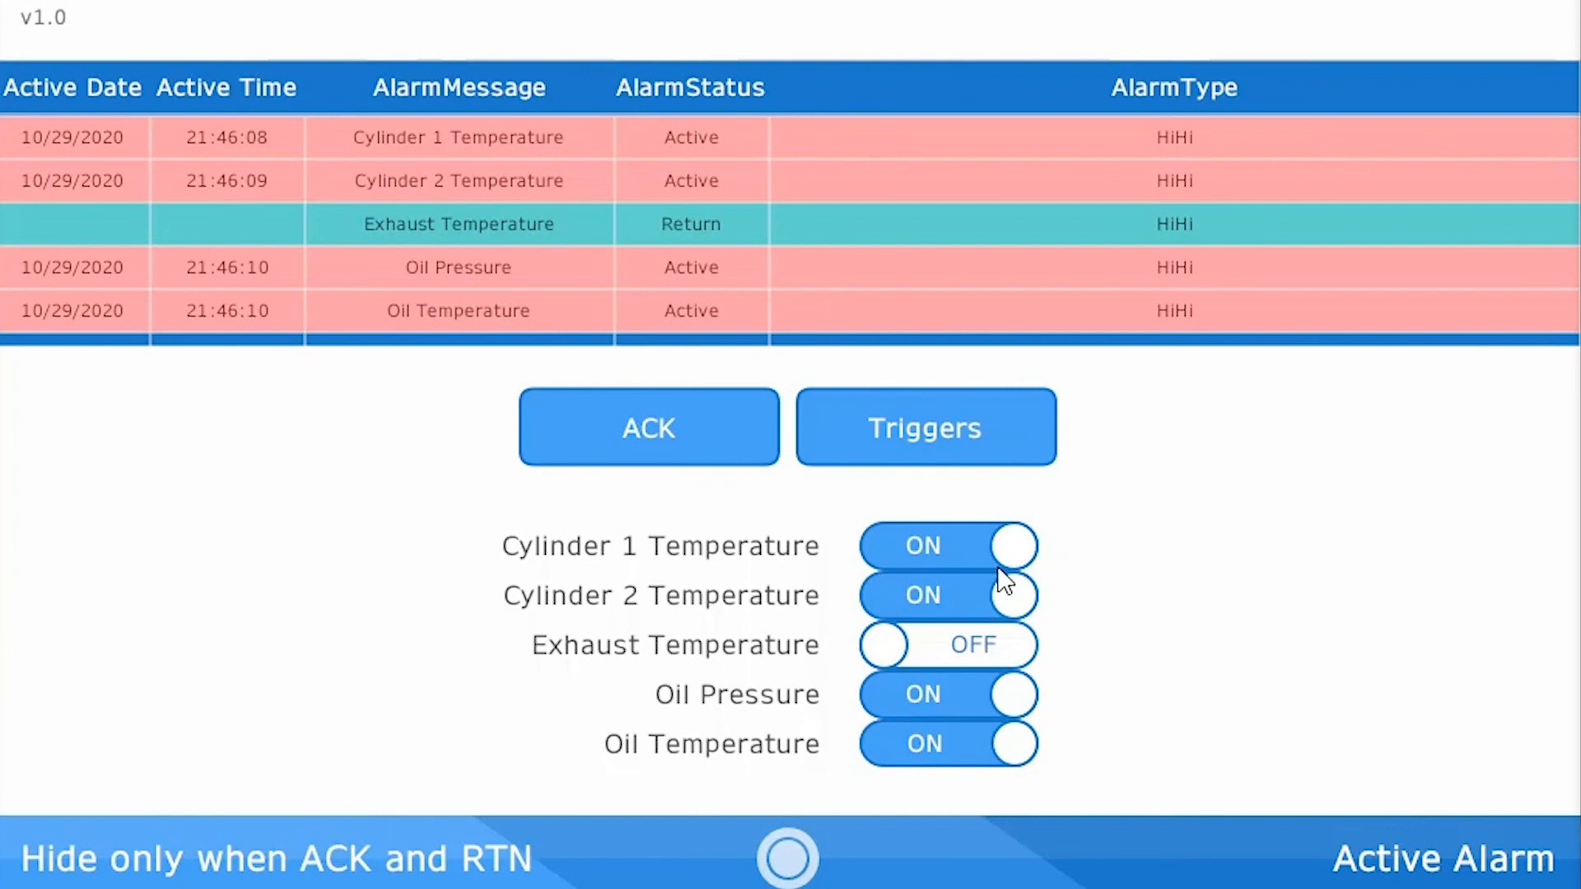
# Step: Acknowledge the Cylinder 1 Temperature, Cylinder 2 Temperature, Oil Pressure and Oil Temperature alarms one after another
pyautogui.click(688, 135)
pyautogui.click(668, 430)
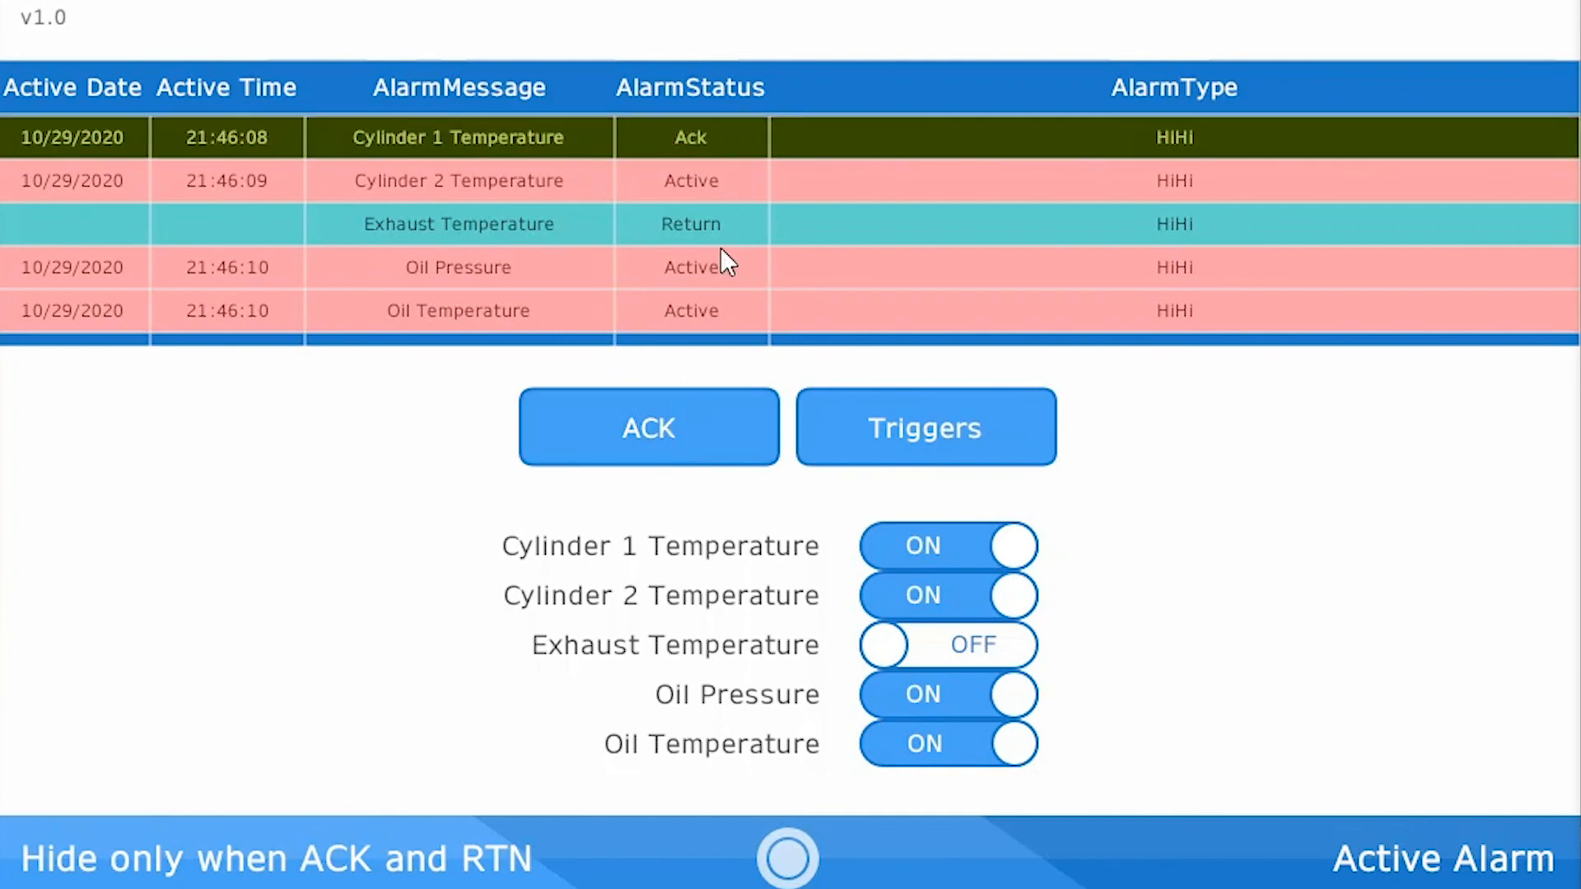
pyautogui.click(685, 190)
pyautogui.click(649, 453)
pyautogui.click(672, 272)
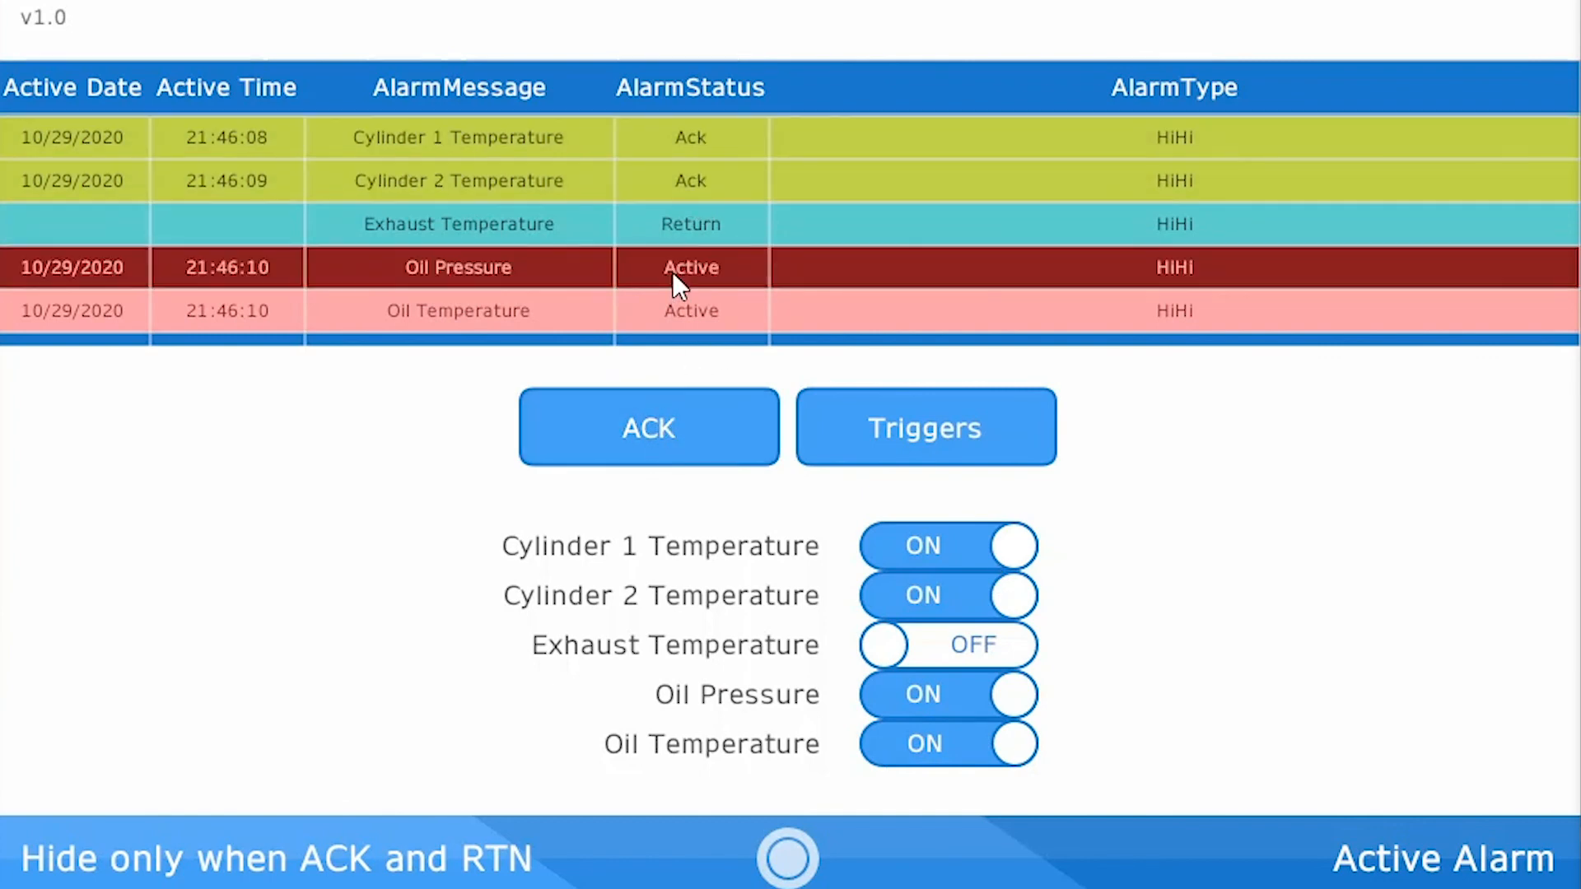
pyautogui.click(660, 417)
pyautogui.click(680, 309)
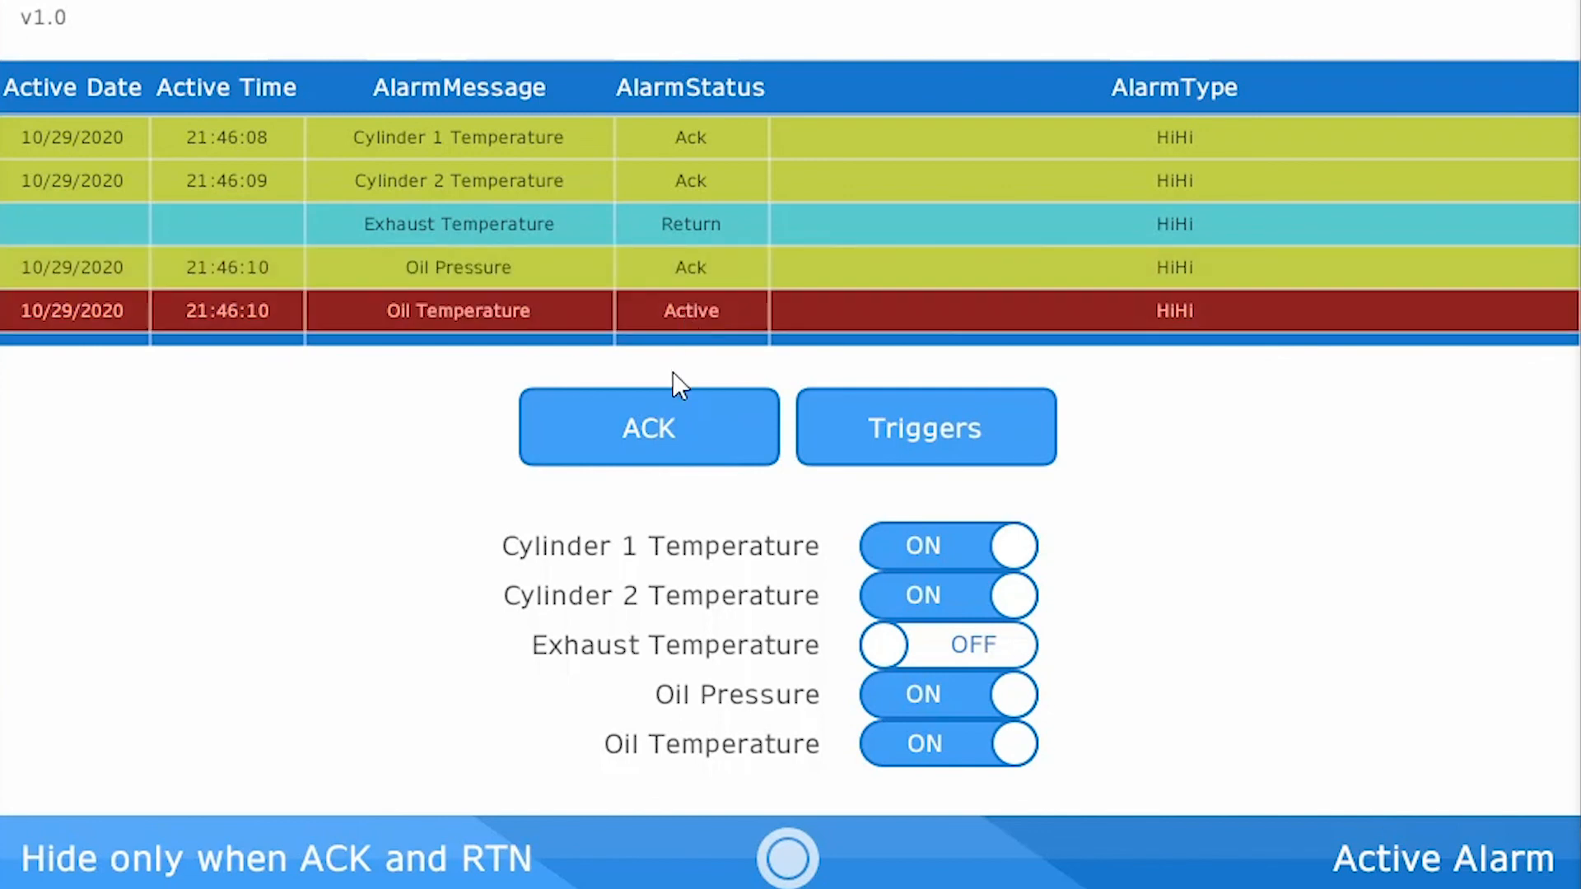
pyautogui.click(647, 444)
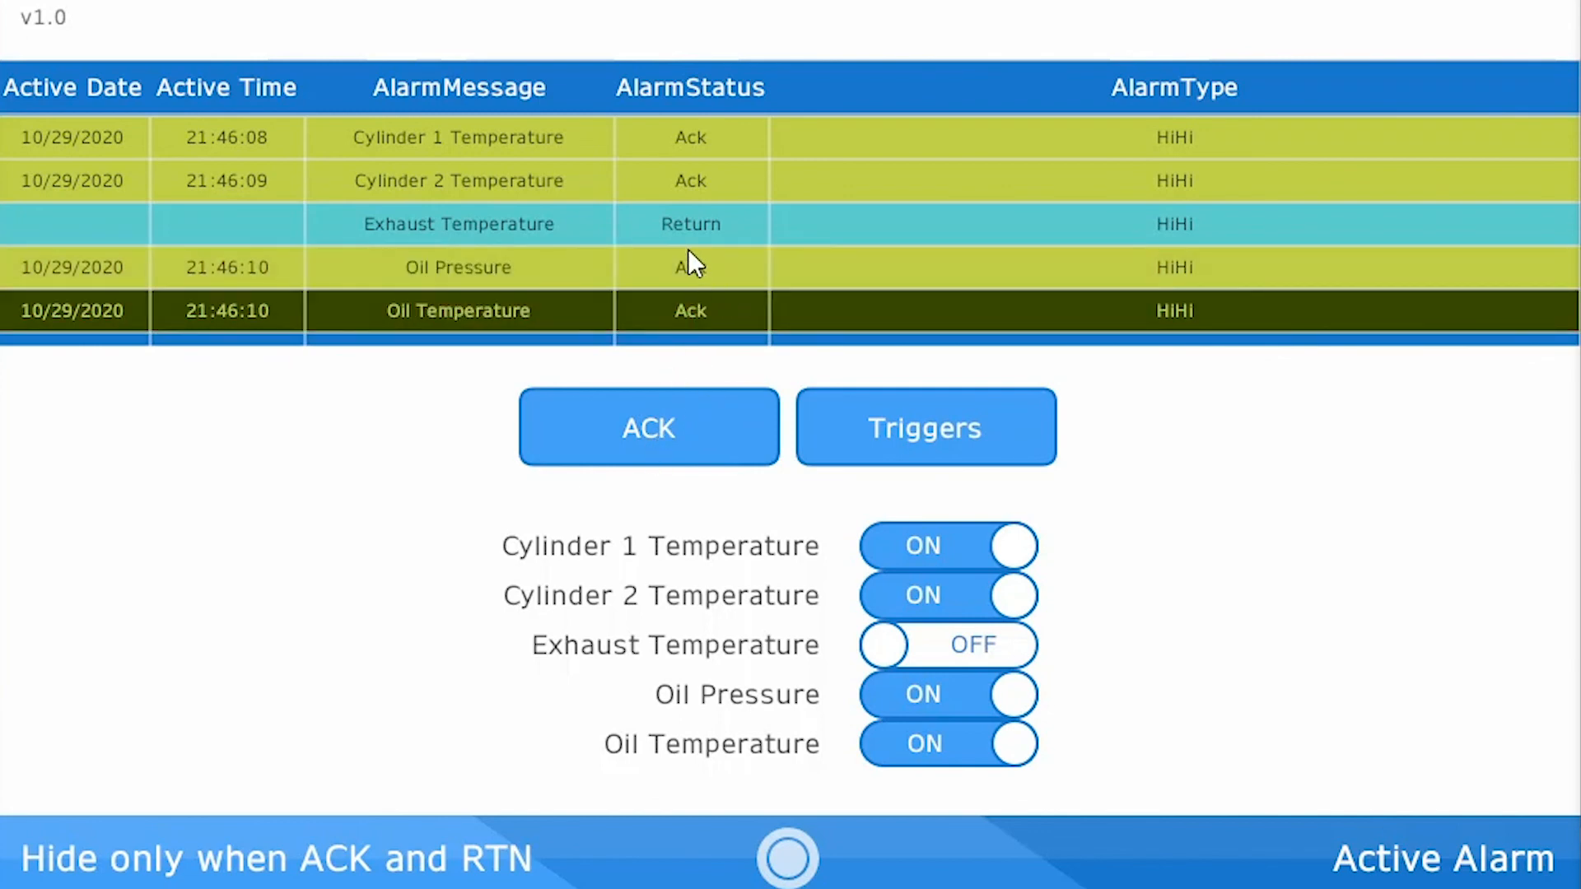
# Step: Acknowledge the returned Exhaust Temperature alarm and switch off the Cylinder 1 Temperature, Cylinder 2 Temperature, Oil Pressure and Oil Temperature triggers
pyautogui.click(562, 228)
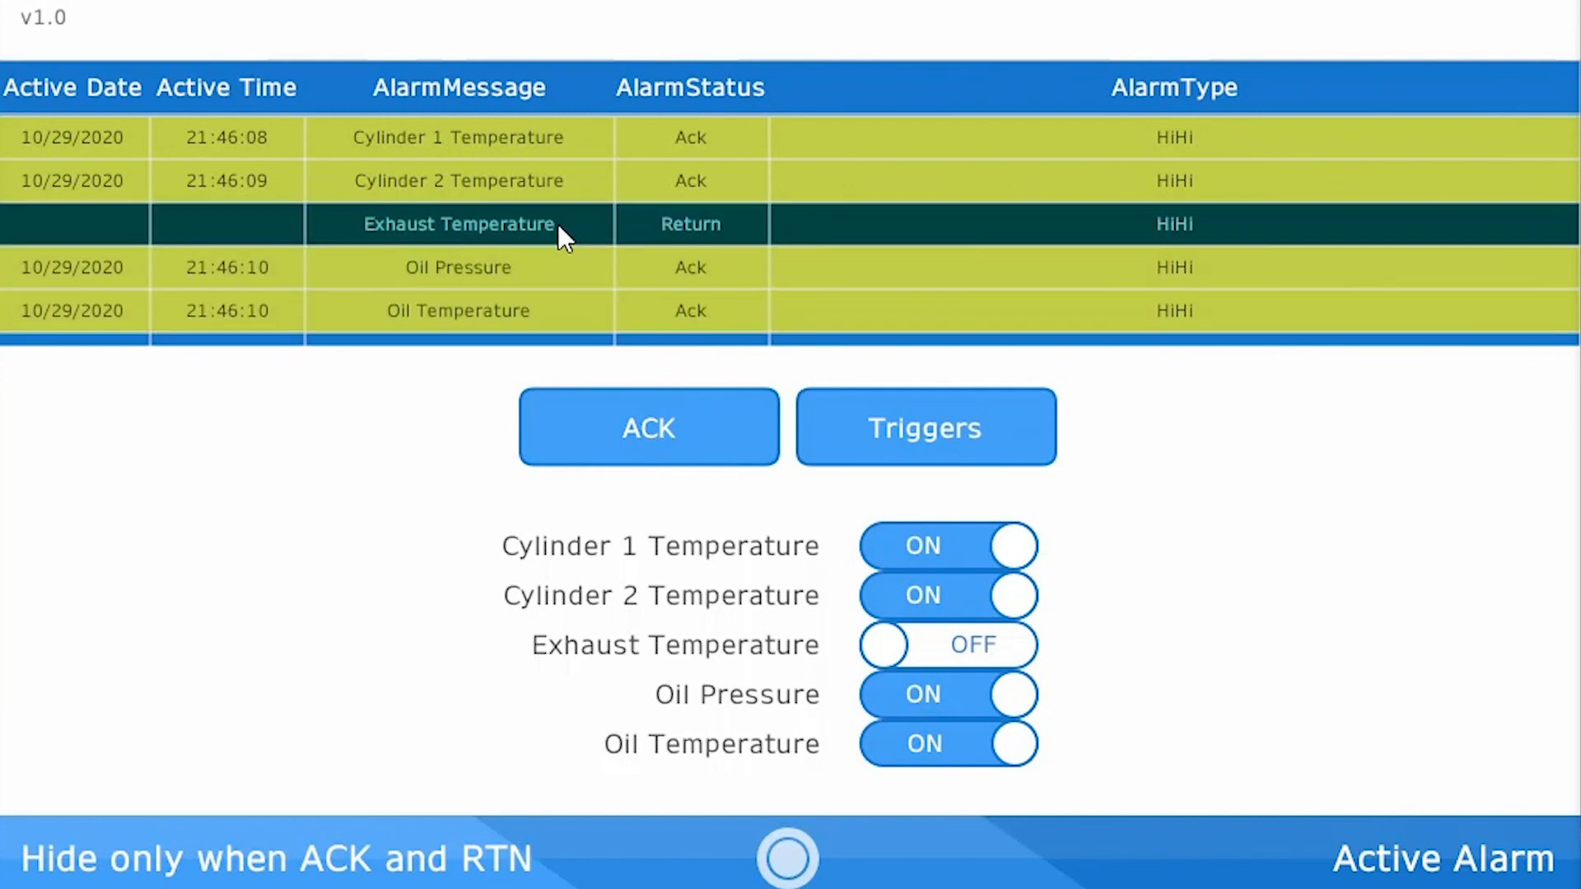
pyautogui.click(673, 421)
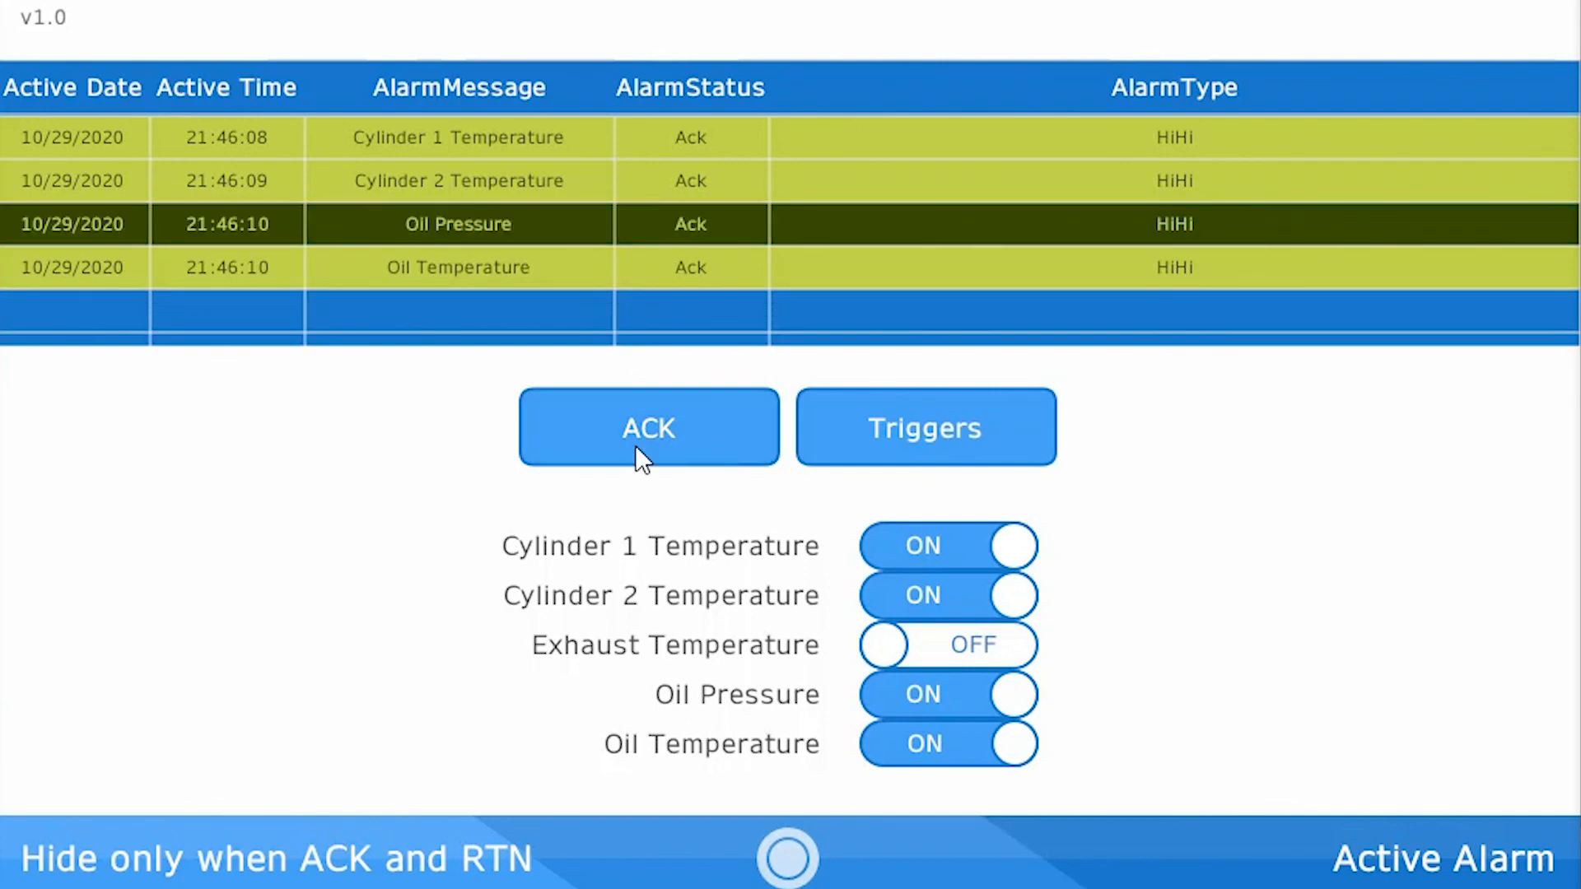
pyautogui.click(980, 543)
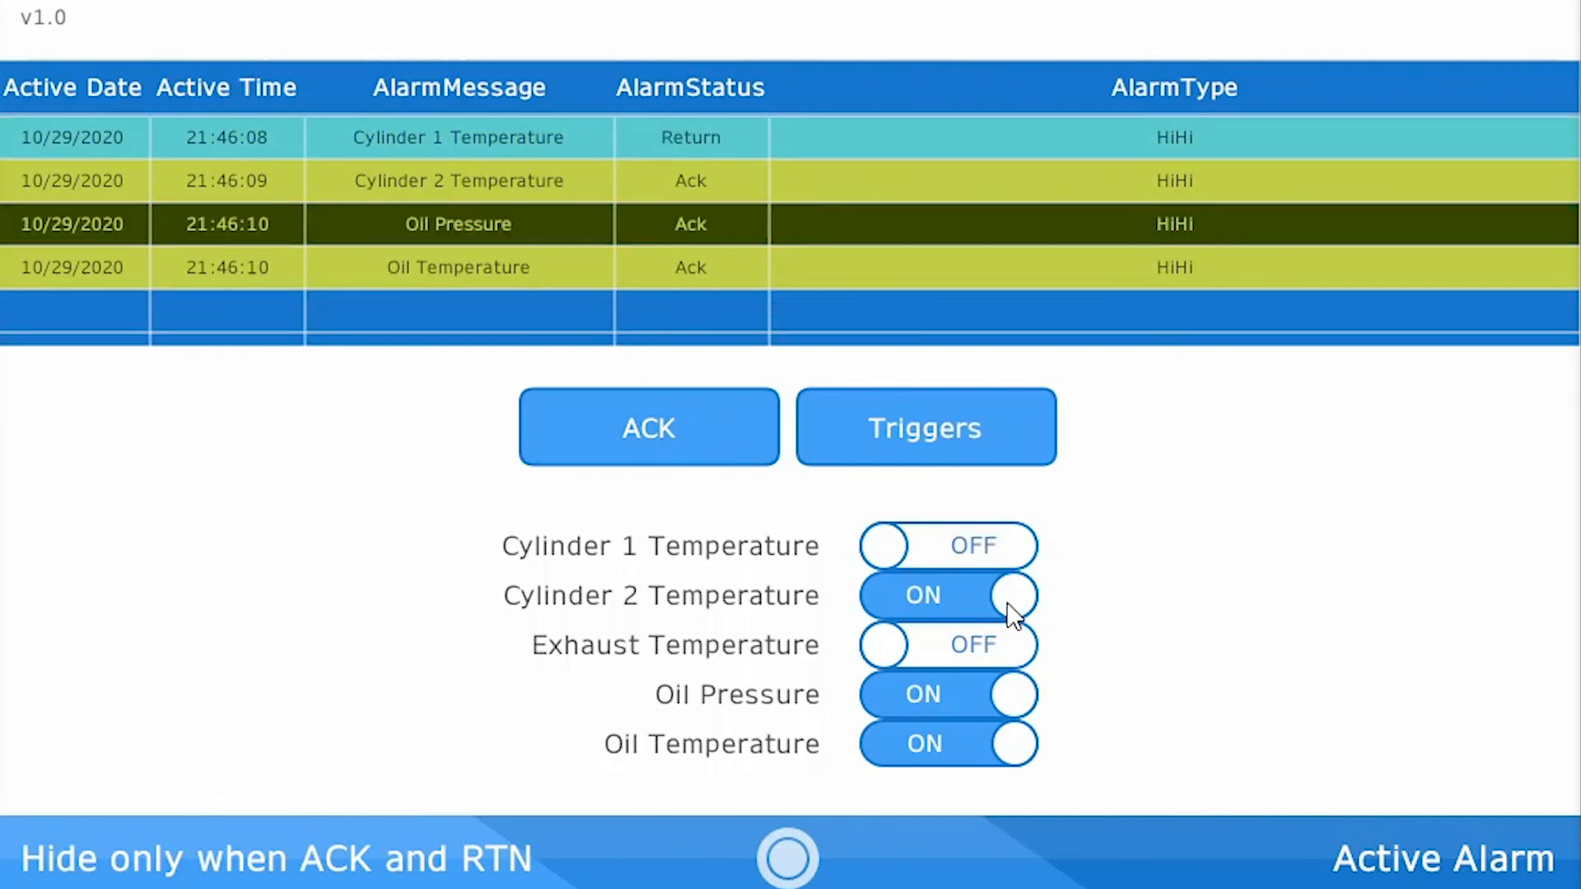
pyautogui.click(1014, 613)
pyautogui.click(1019, 695)
pyautogui.click(1026, 746)
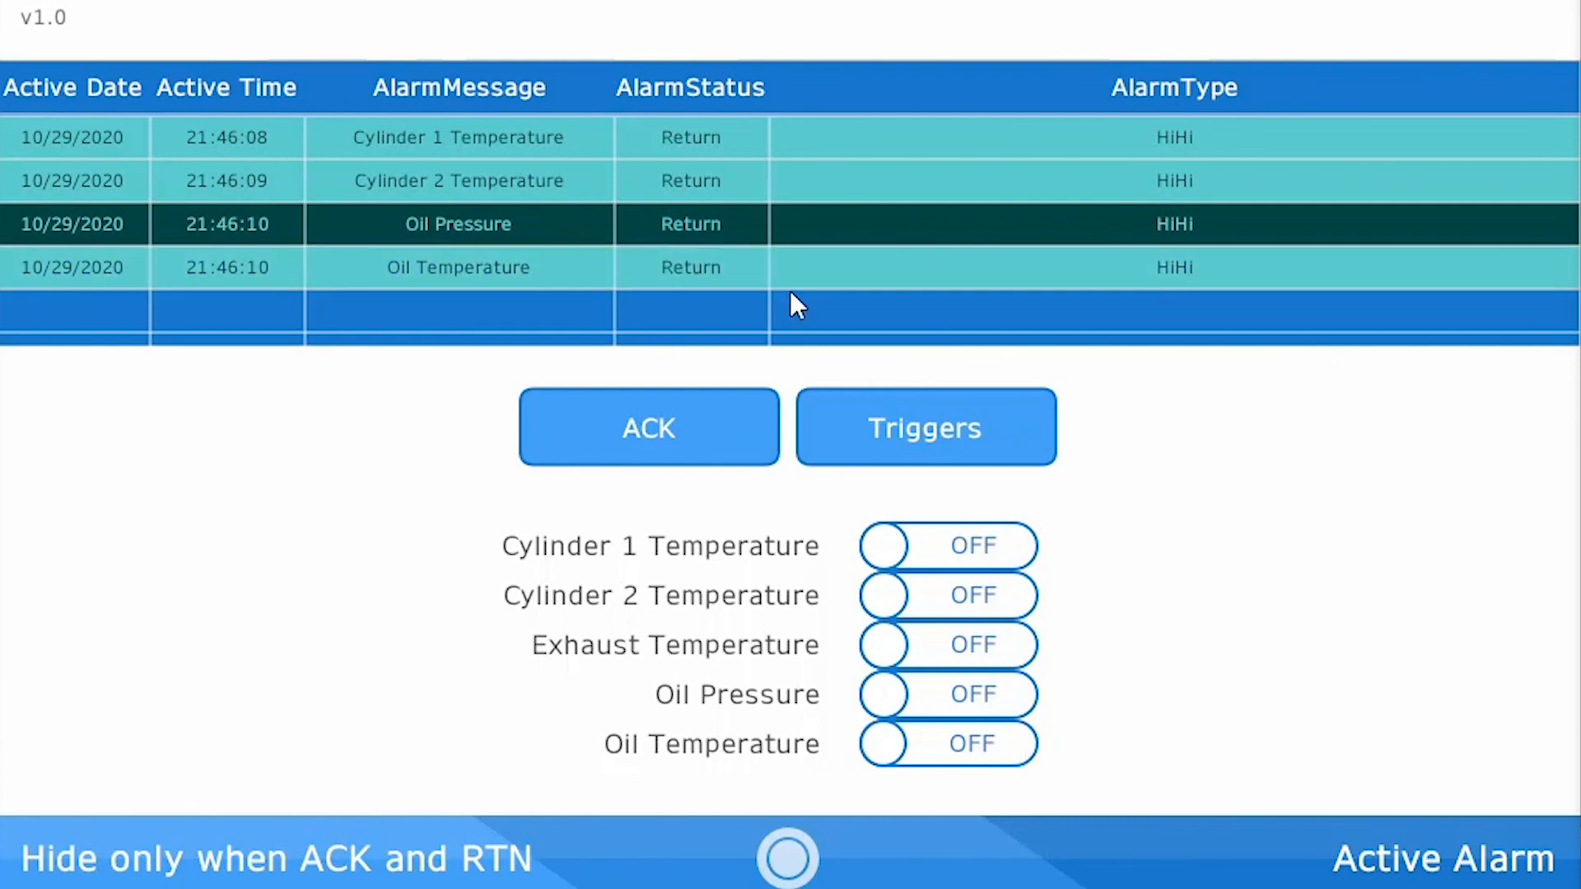
# Step: Acknowledge the returned Cylinder 1 Temperature, Cylinder 2 Temperature, Oil Pressure and Oil Temperature alarms in order, starting from the first row
pyautogui.click(669, 144)
pyautogui.click(659, 429)
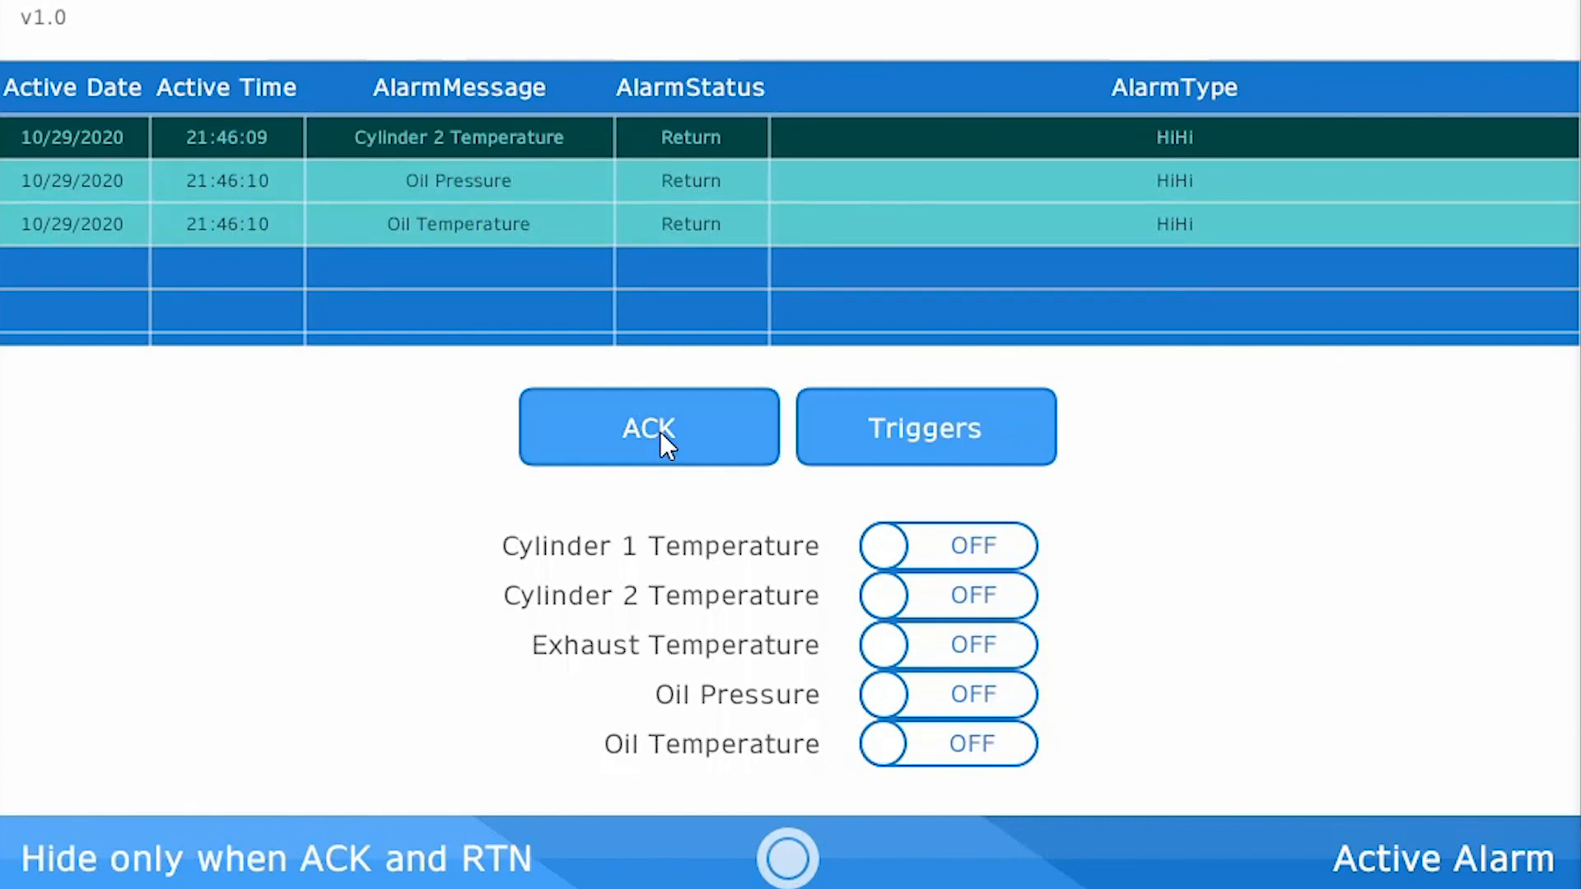
pyautogui.click(660, 431)
pyautogui.click(660, 431)
pyautogui.click(659, 431)
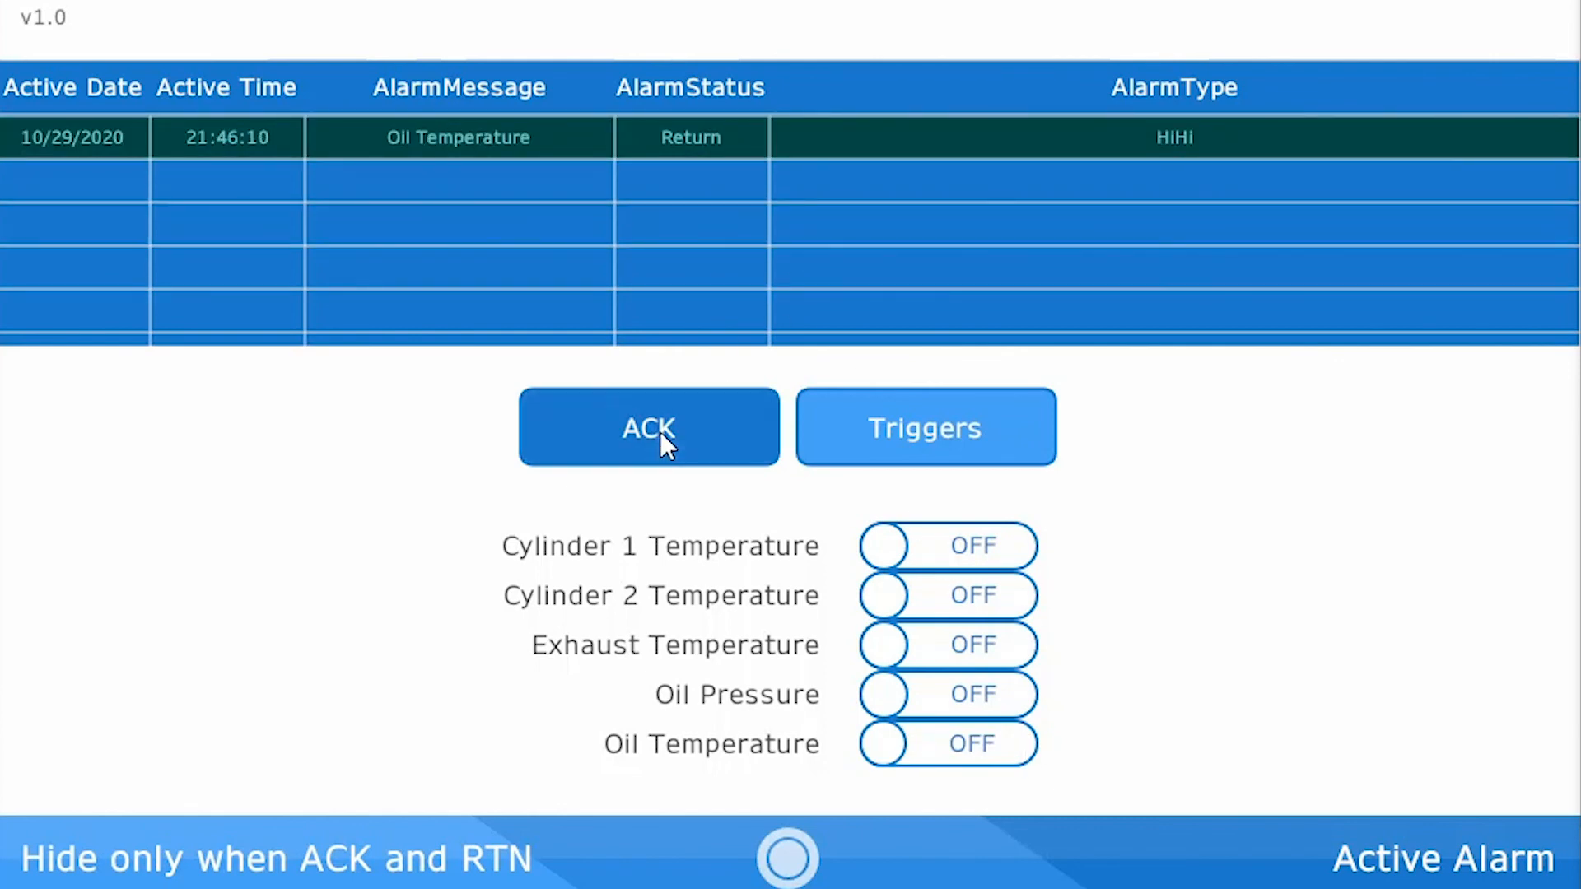